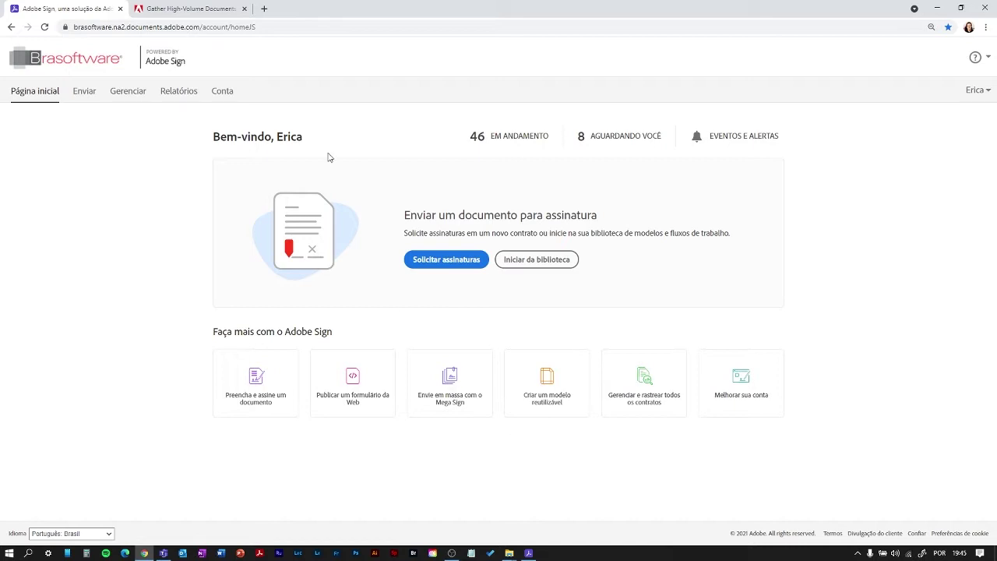
- Switch from the Adobe Sign home page to the GigaSign documentation article
{"action": "left_click", "coordinate": [212, 15]}
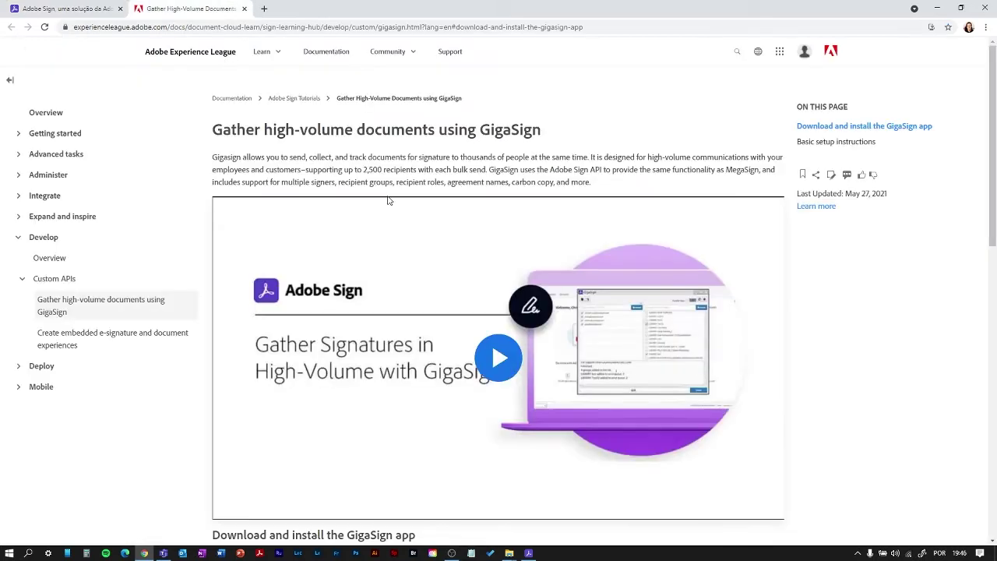
- Scroll the GigaSign article to the download links and setup steps, then back to Download
{"action": "scroll", "coordinate": [388, 200], "scroll_direction": "down", "scroll_amount": 4}
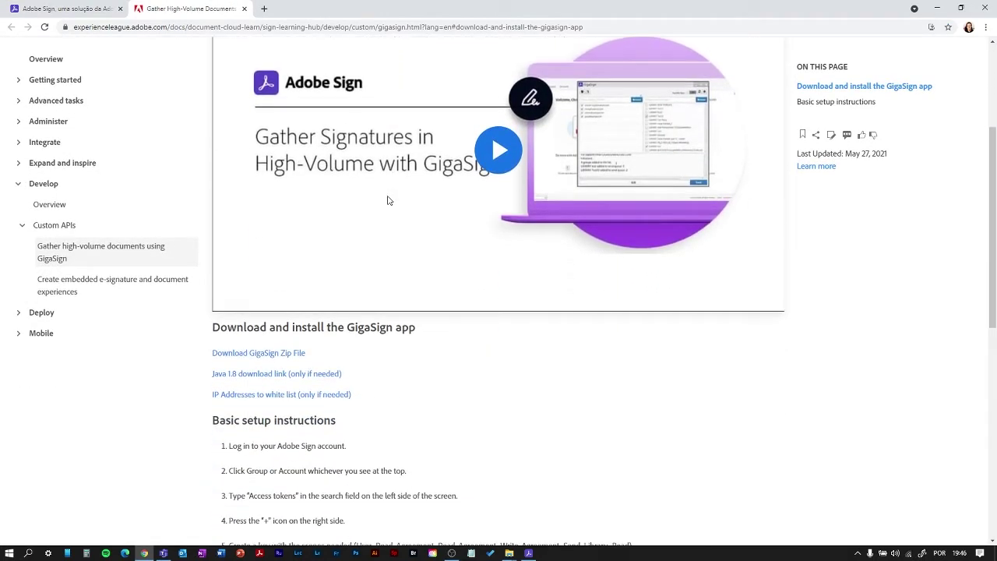
{"action": "scroll", "coordinate": [388, 200], "scroll_direction": "down", "scroll_amount": 3}
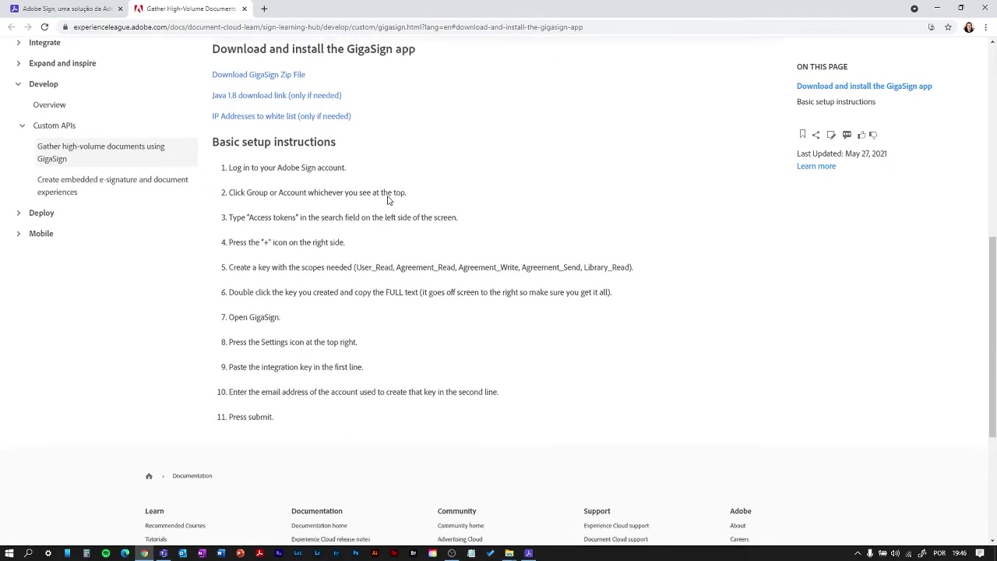
{"action": "scroll", "coordinate": [363, 266], "scroll_direction": "up", "scroll_amount": 5}
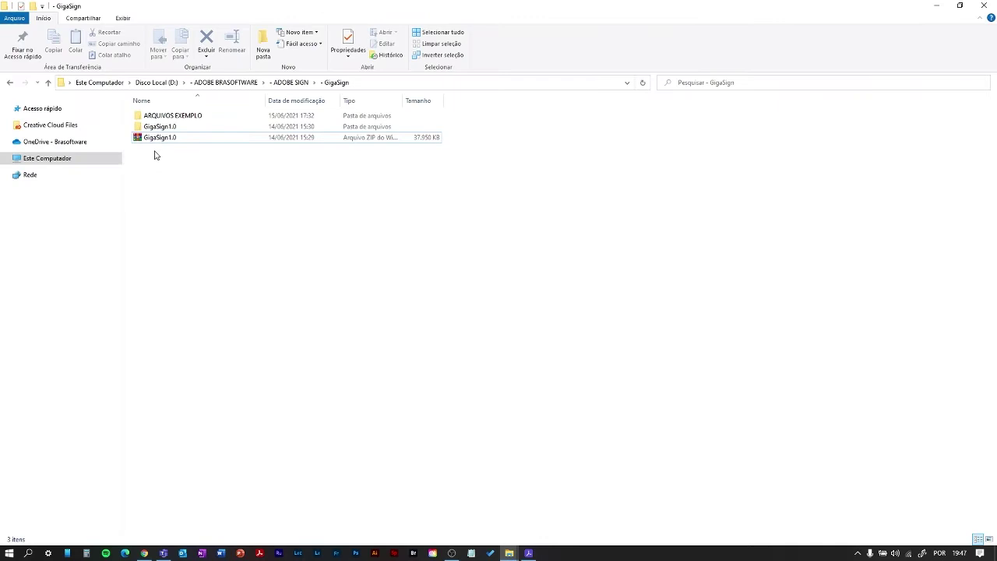
- Open the extracted GigaSign1.0 folder down through RELEASE GIGASIGN into the GigaSign subfolder
{"action": "left_click", "coordinate": [154, 139]}
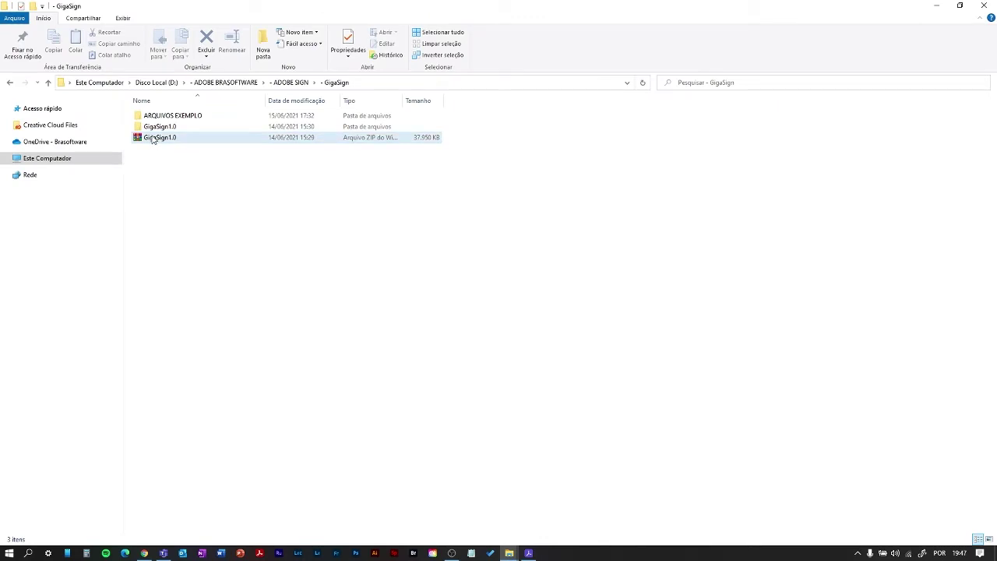
{"action": "left_click", "coordinate": [153, 139]}
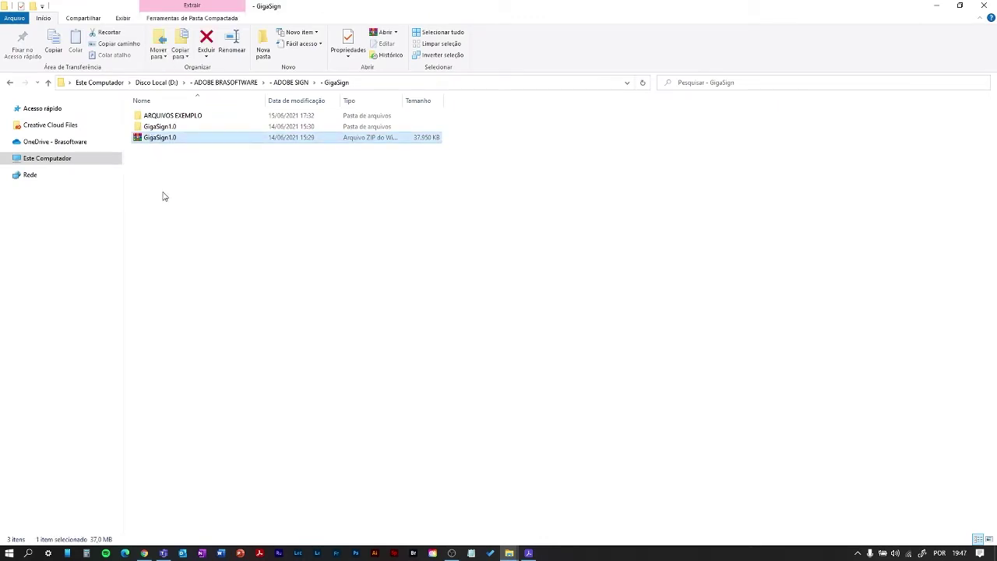
{"action": "left_click", "coordinate": [158, 129]}
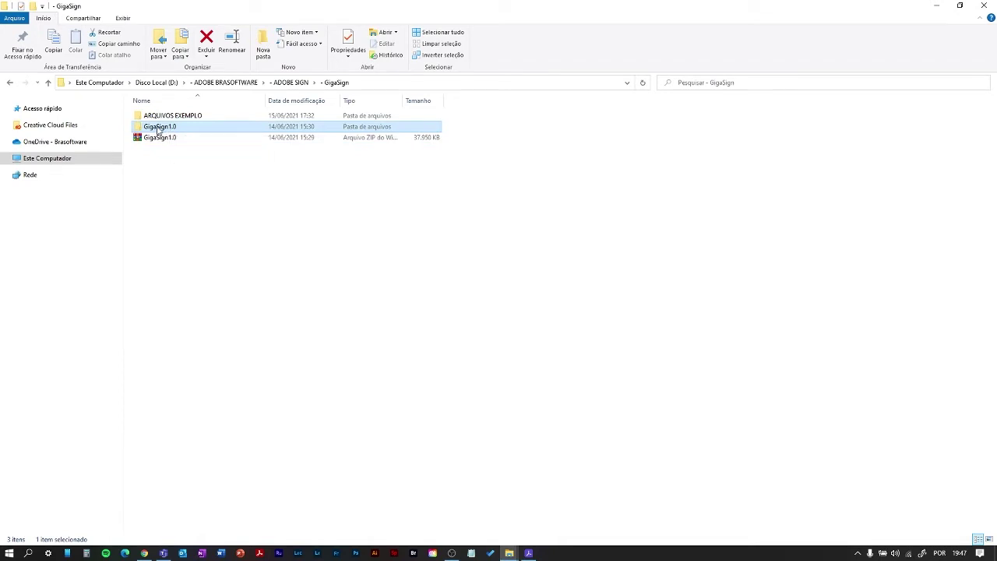
{"action": "double_click", "coordinate": [159, 128]}
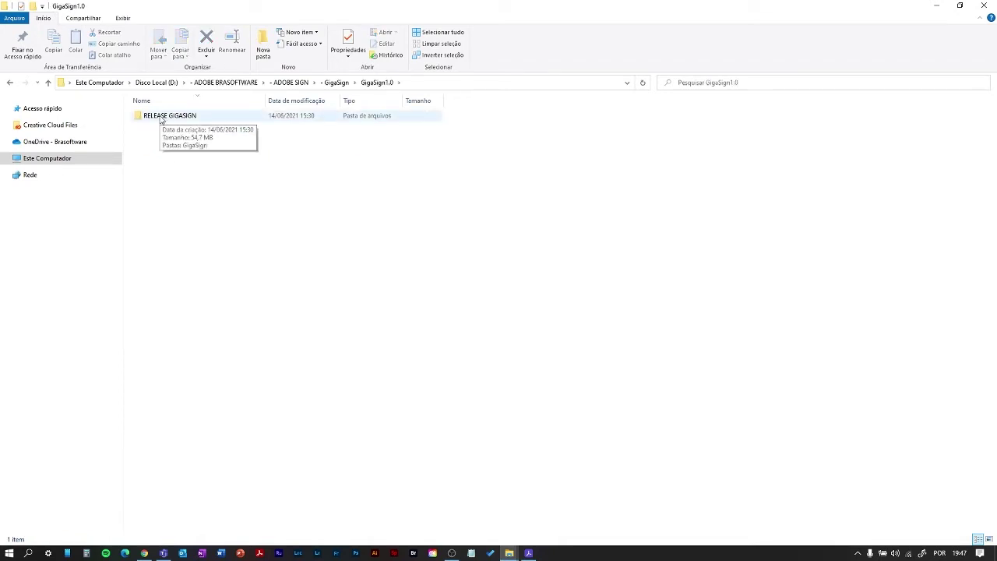
{"action": "double_click", "coordinate": [161, 117]}
{"action": "left_click", "coordinate": [161, 116]}
{"action": "double_click", "coordinate": [162, 117]}
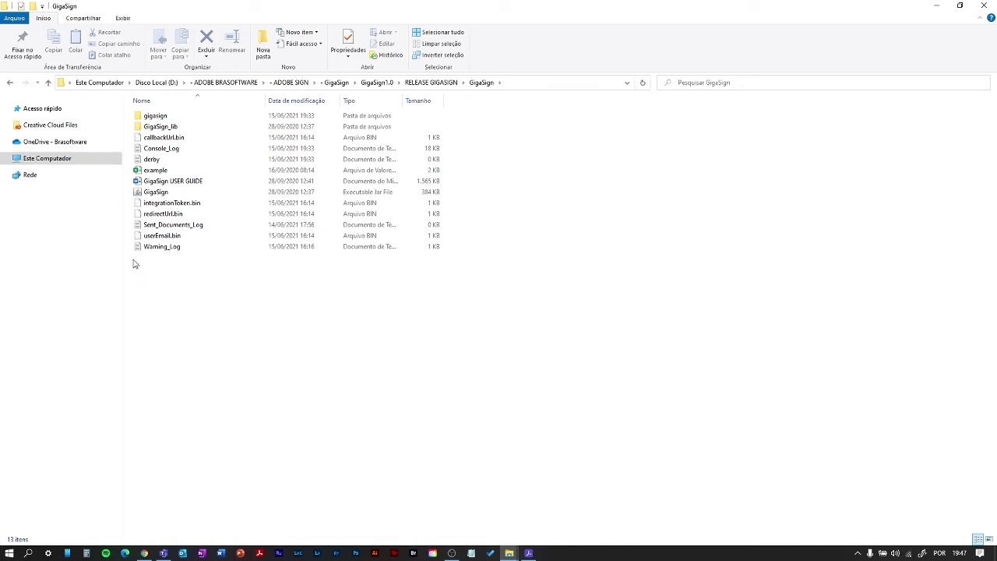
- Look over the example file and user guide, then launch the GigaSign JAR application
{"action": "left_click", "coordinate": [155, 170]}
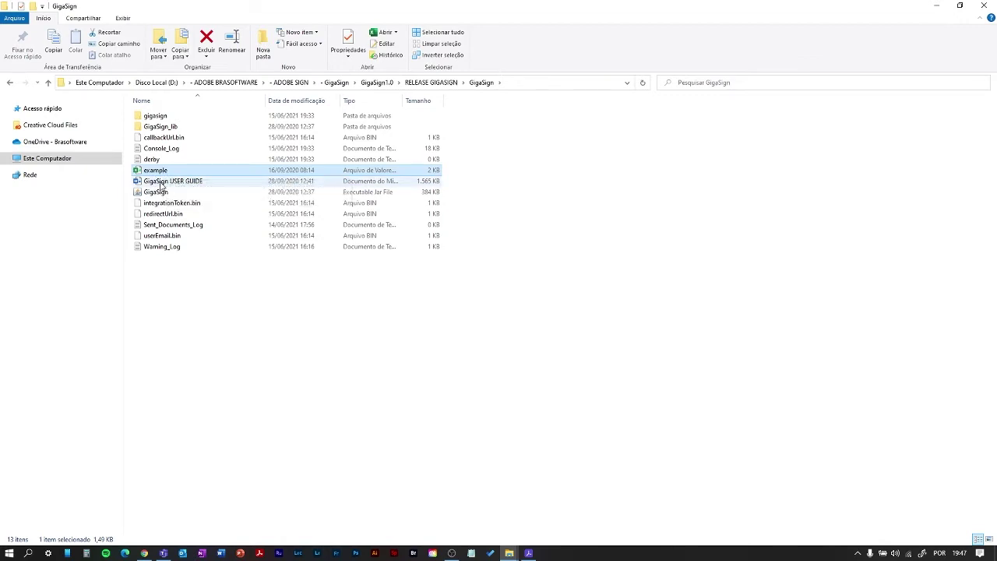
{"action": "left_click", "coordinate": [161, 182]}
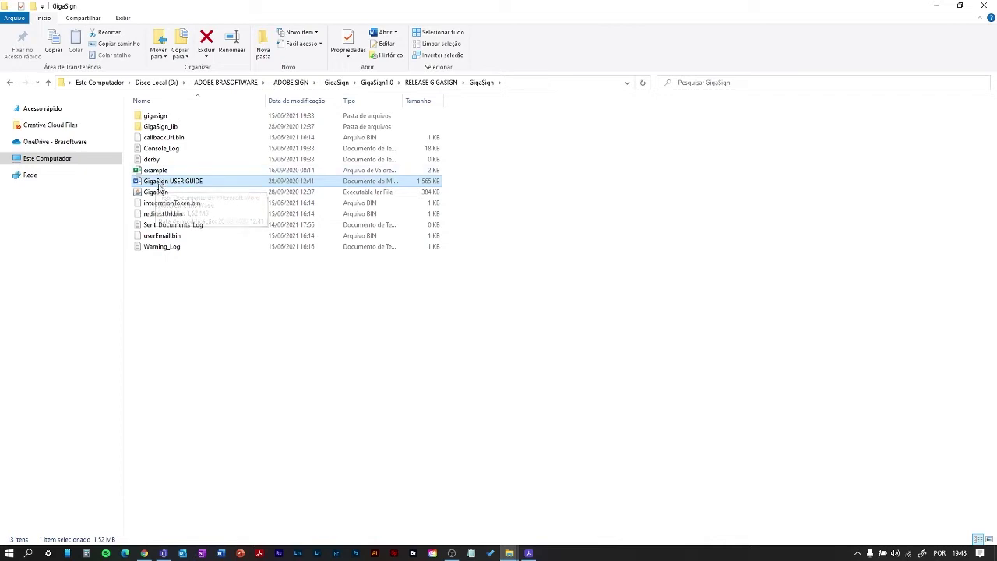
{"action": "left_click", "coordinate": [158, 194]}
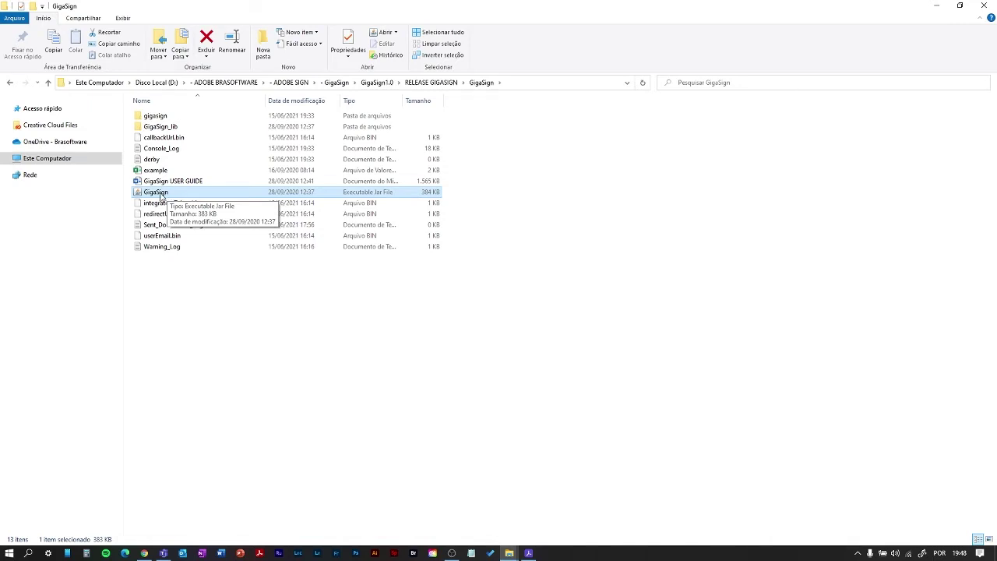
{"action": "double_click", "coordinate": [161, 194]}
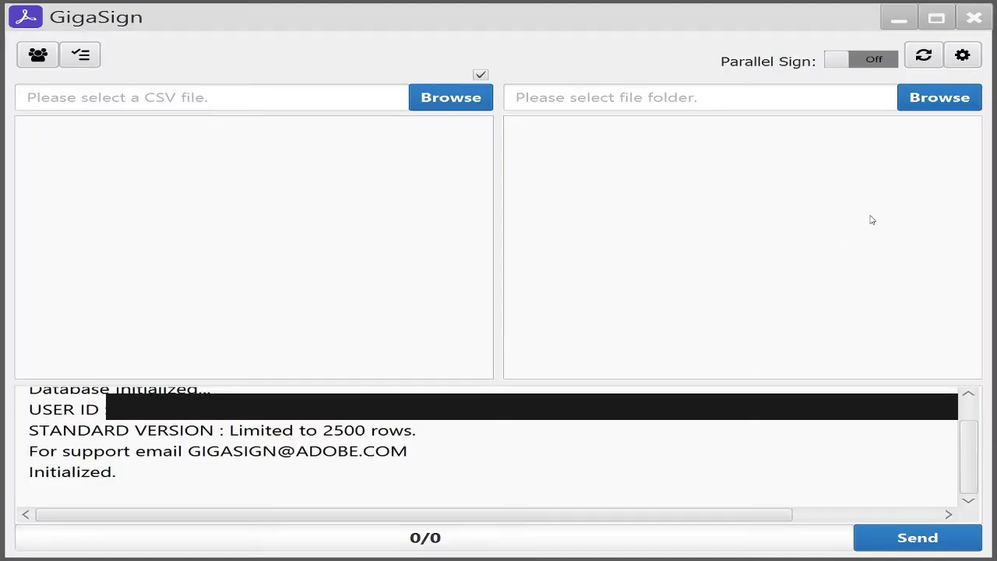
- Open GigaSign's Integration Settings and check the stored masked integration key
{"action": "left_click", "coordinate": [962, 56]}
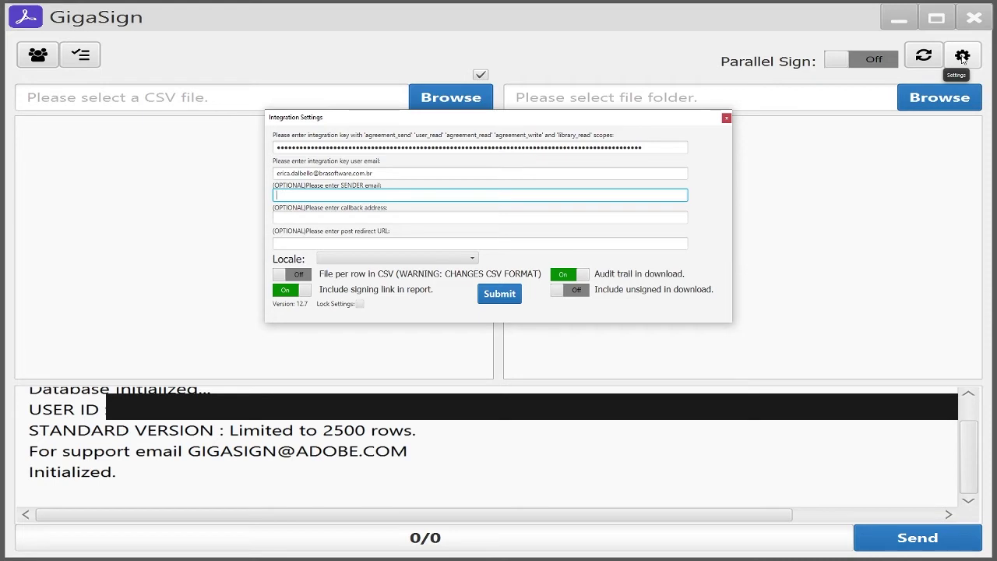
{"action": "left_click", "coordinate": [336, 148]}
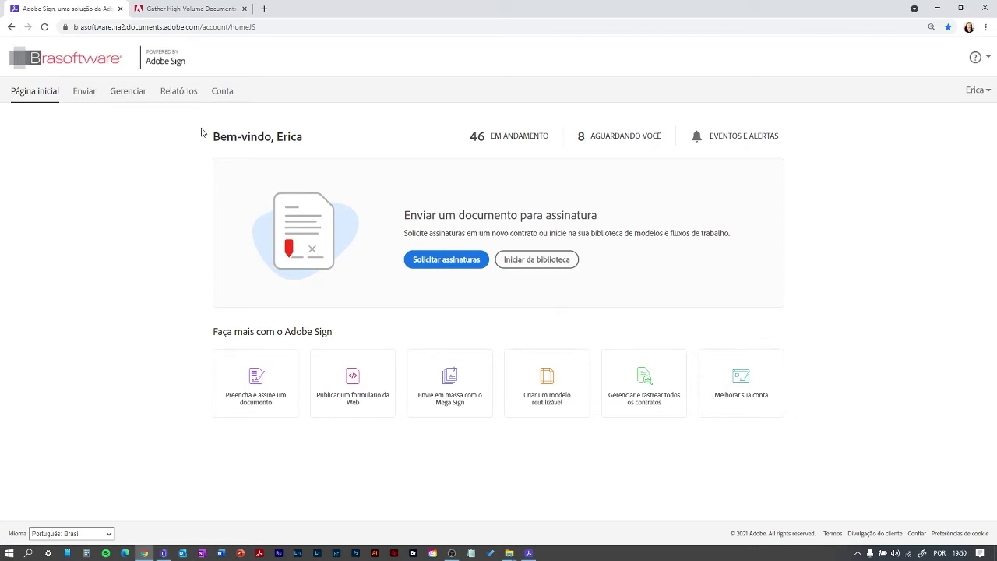
- Look up the existing GigaSign integration key on Adobe Sign's API access tokens page
{"action": "left_click", "coordinate": [221, 94]}
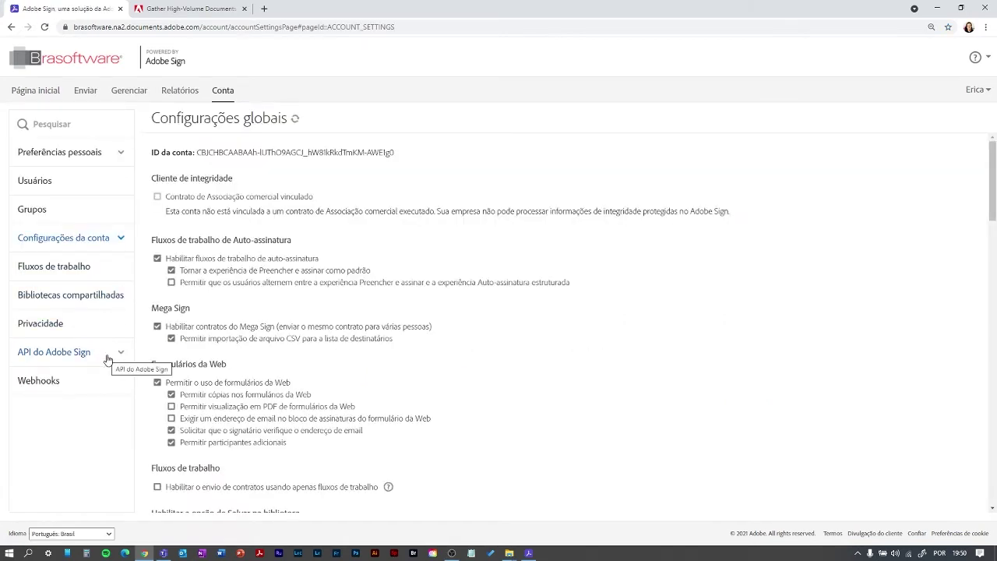
{"action": "left_click", "coordinate": [106, 358]}
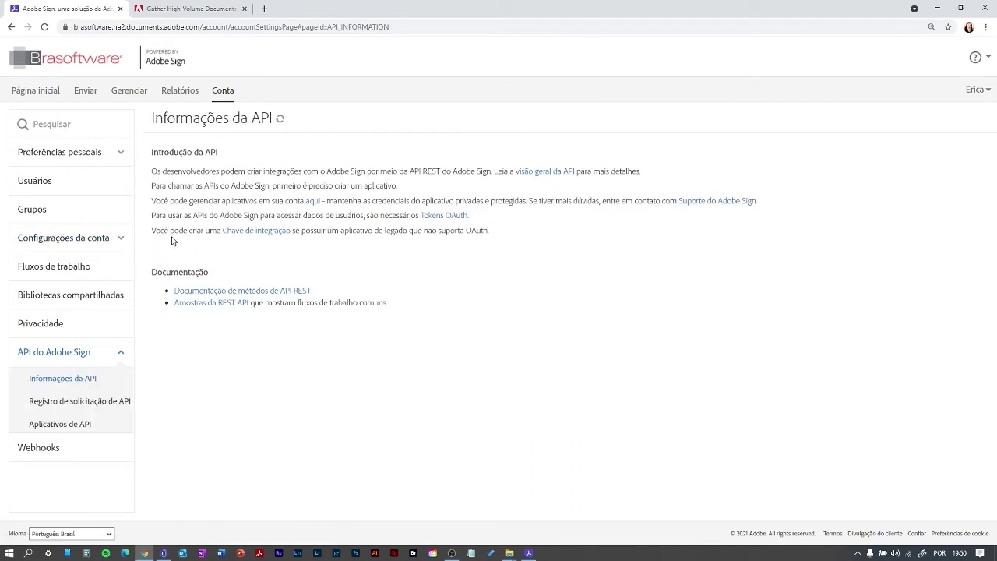
{"action": "left_click", "coordinate": [240, 231]}
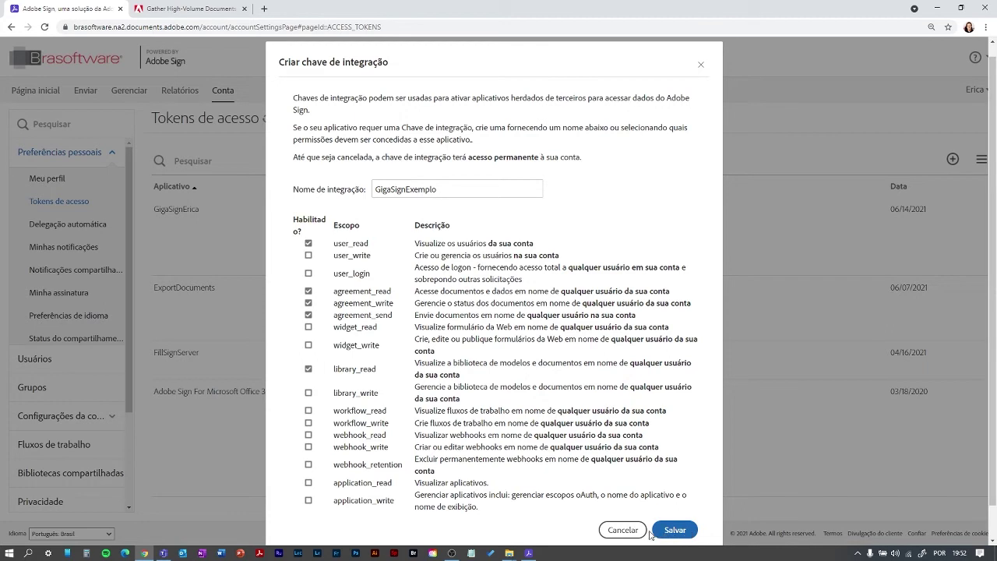
{"action": "left_click", "coordinate": [623, 530]}
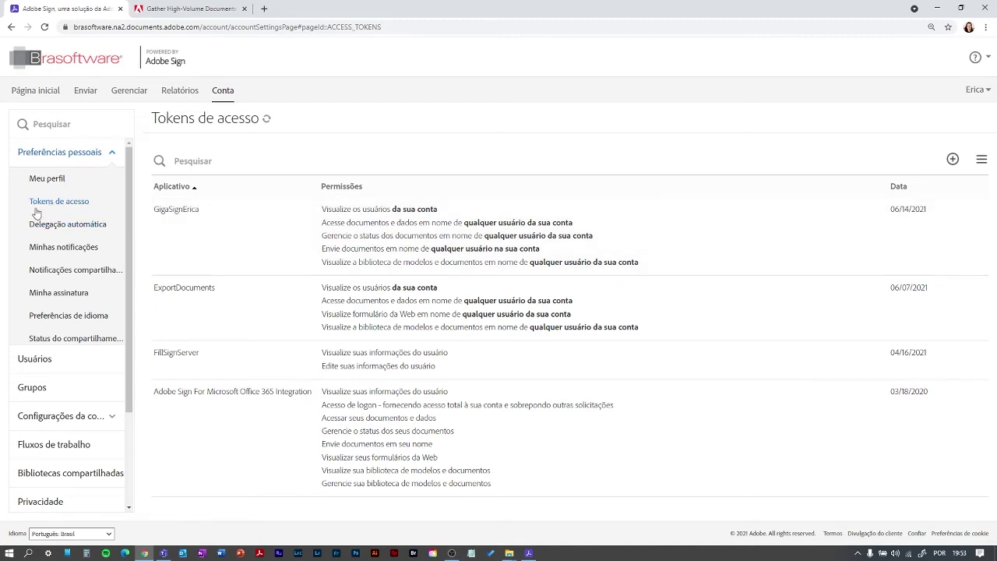
{"action": "left_click", "coordinate": [180, 225]}
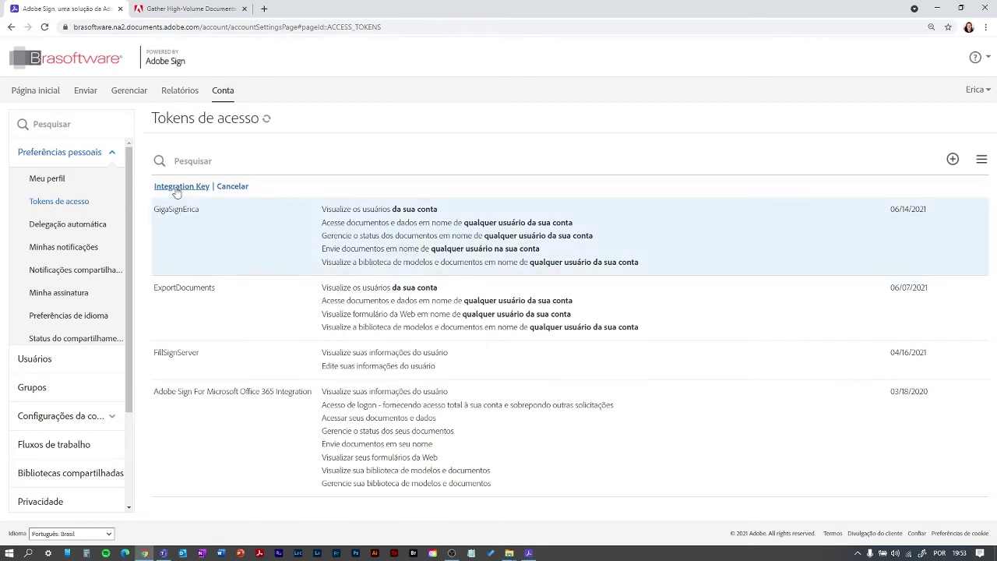
{"action": "left_click", "coordinate": [177, 188]}
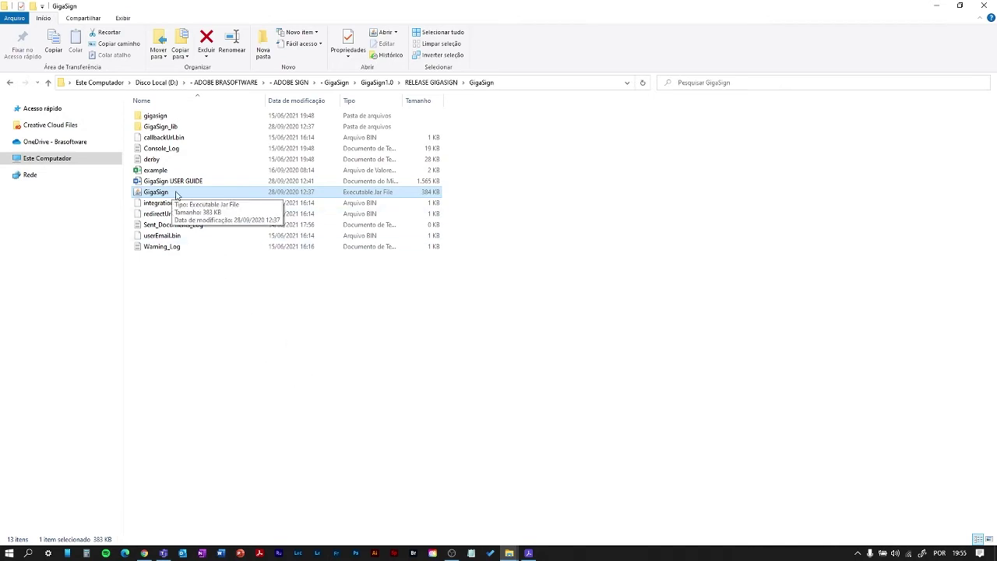
- Reopen GigaSign's integration settings and paste the key user's e-mail address
{"action": "left_click", "coordinate": [528, 553]}
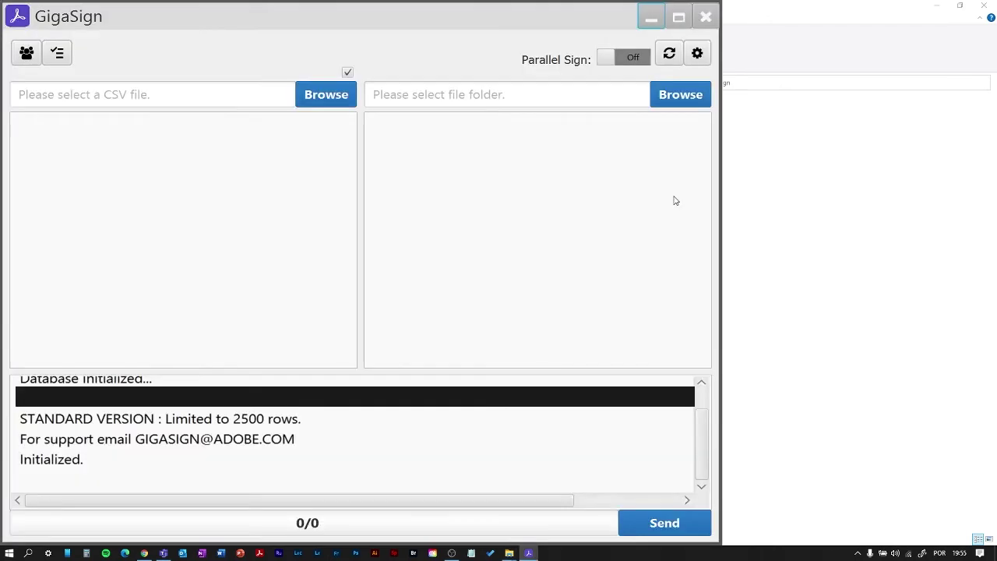
{"action": "left_click", "coordinate": [698, 53]}
{"action": "left_click_drag", "start_coordinate": [682, 126], "coordinate": [553, 150]}
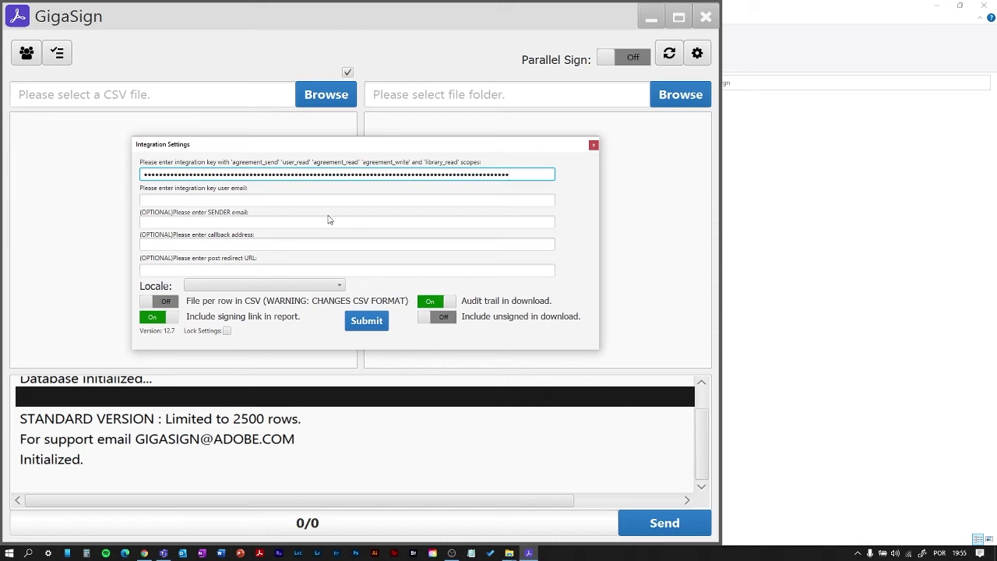
{"action": "left_click", "coordinate": [170, 203]}
{"action": "key", "text": "ctrl+v"}
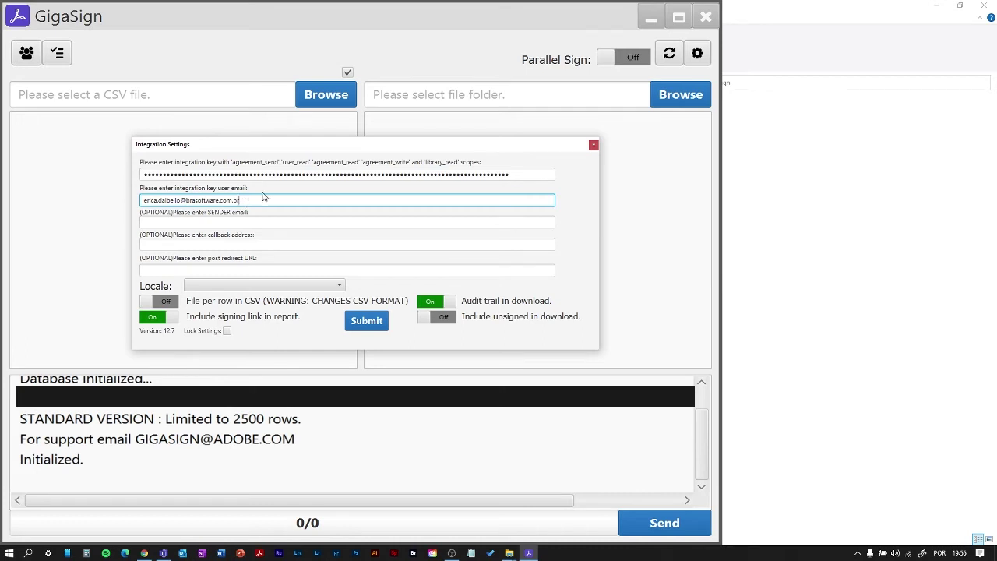
{"action": "left_click", "coordinate": [203, 223]}
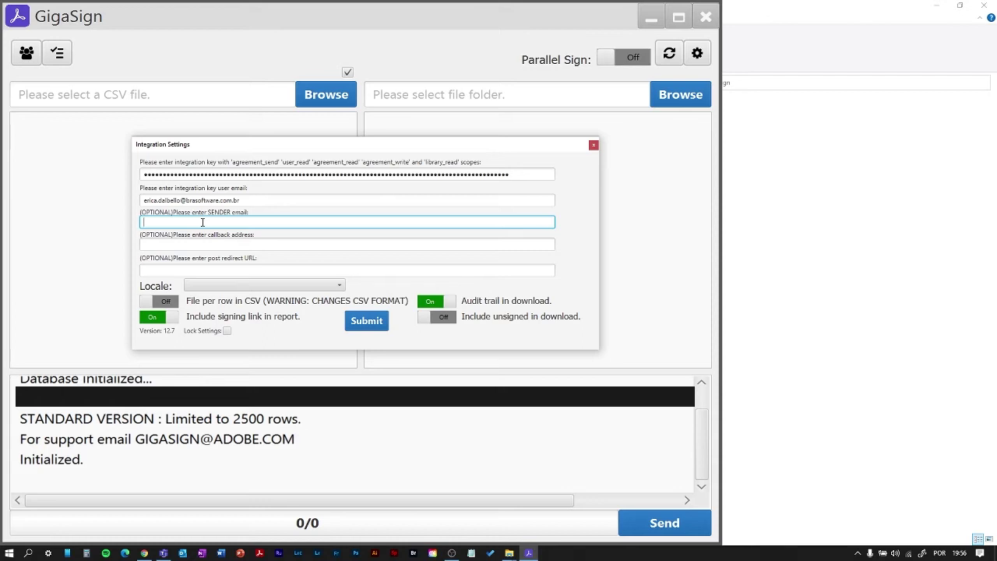
- Set the locale to pt_BR Portuguese: Brazil and submit the integration settings
{"action": "left_click", "coordinate": [329, 288]}
{"action": "left_click", "coordinate": [329, 287]}
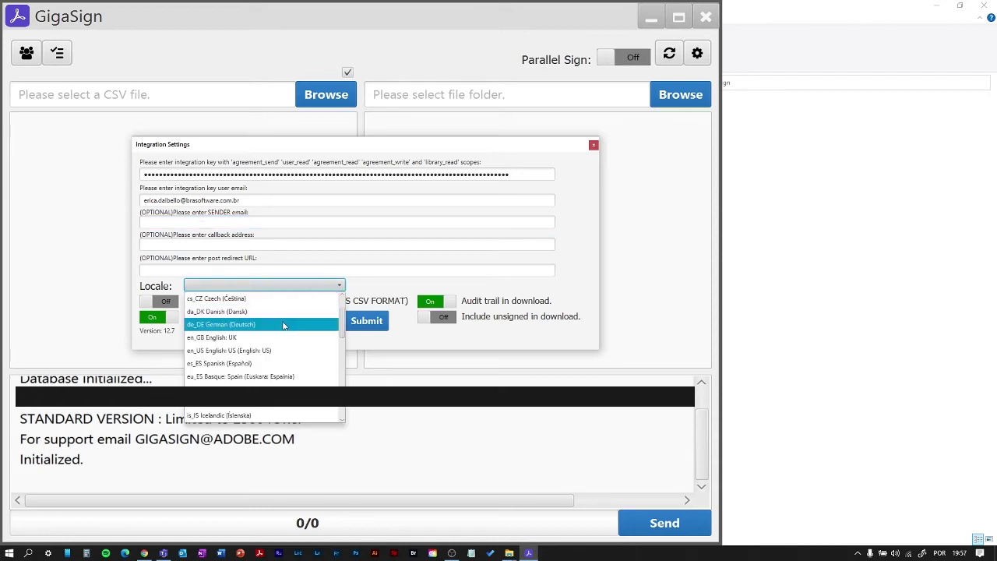
{"action": "scroll", "coordinate": [284, 342], "scroll_direction": "down", "scroll_amount": 4}
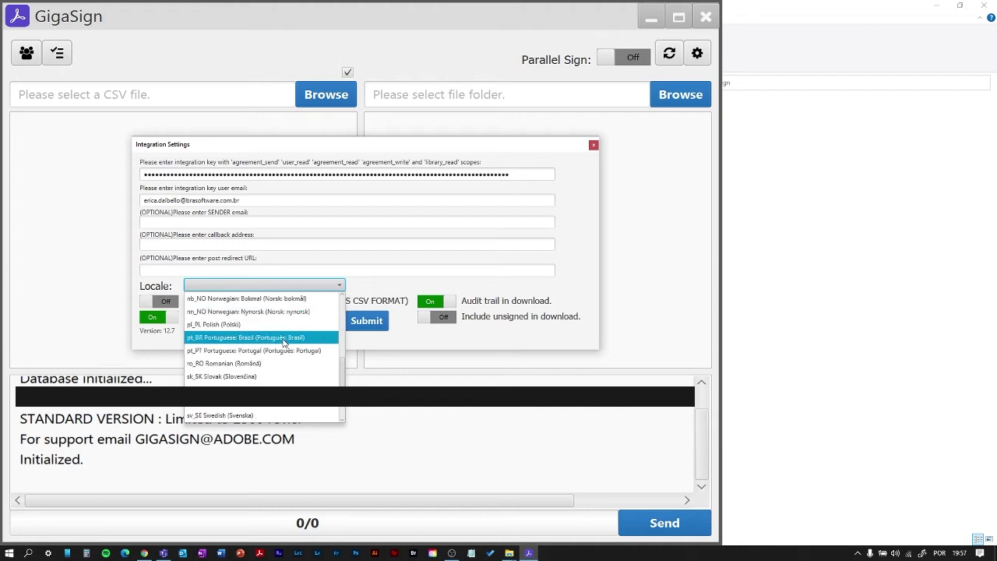
{"action": "left_click", "coordinate": [284, 338]}
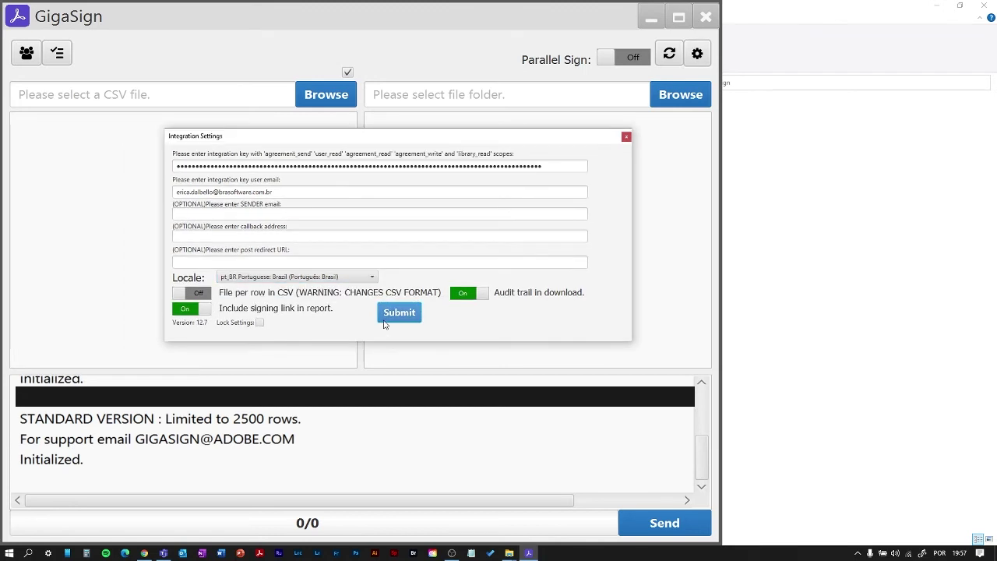
{"action": "left_click", "coordinate": [385, 323]}
{"action": "left_click", "coordinate": [385, 321]}
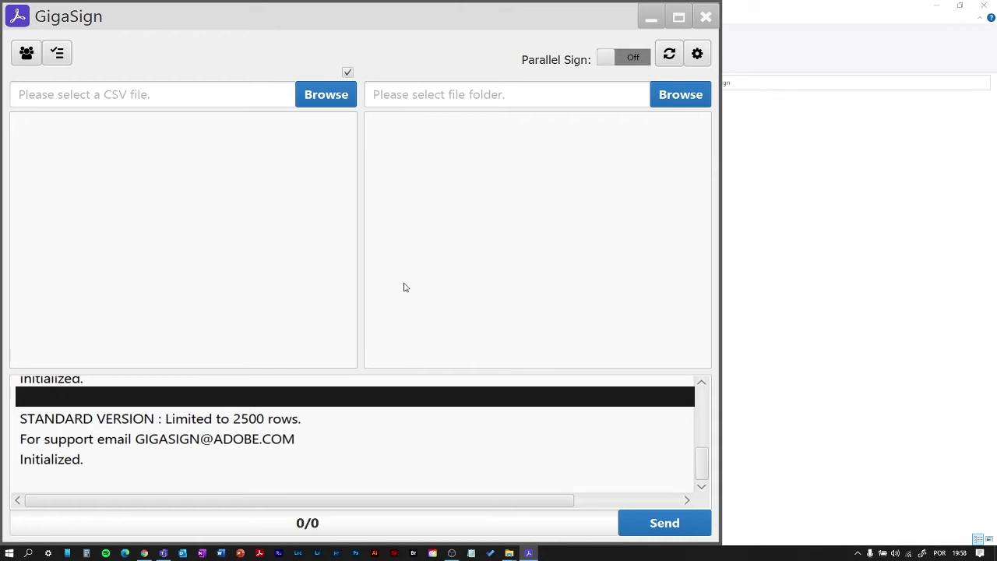
- Turn on 'File per row in CSV' in the integration settings and submit them
{"action": "left_click", "coordinate": [698, 53]}
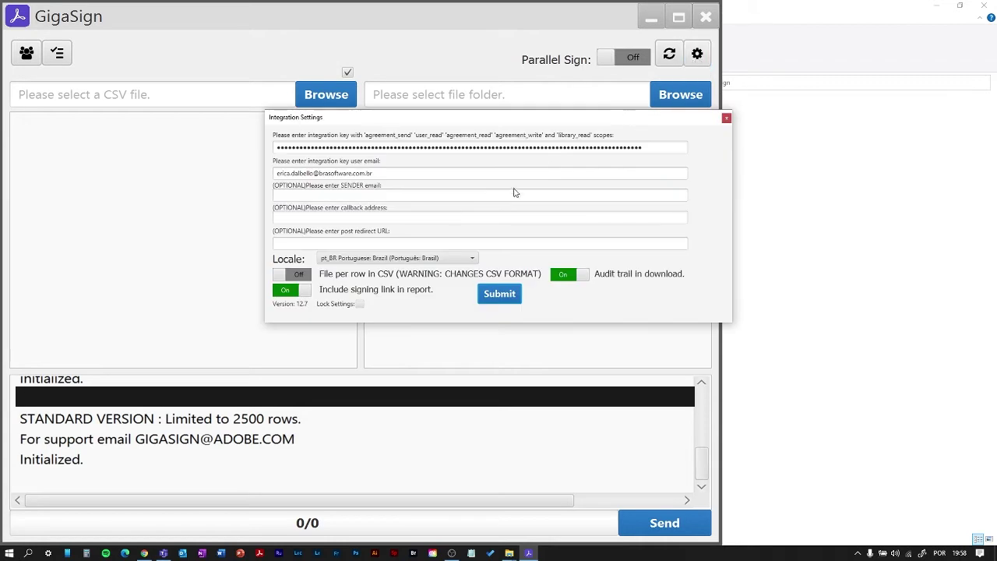
{"action": "left_click_drag", "start_coordinate": [476, 119], "coordinate": [373, 181]}
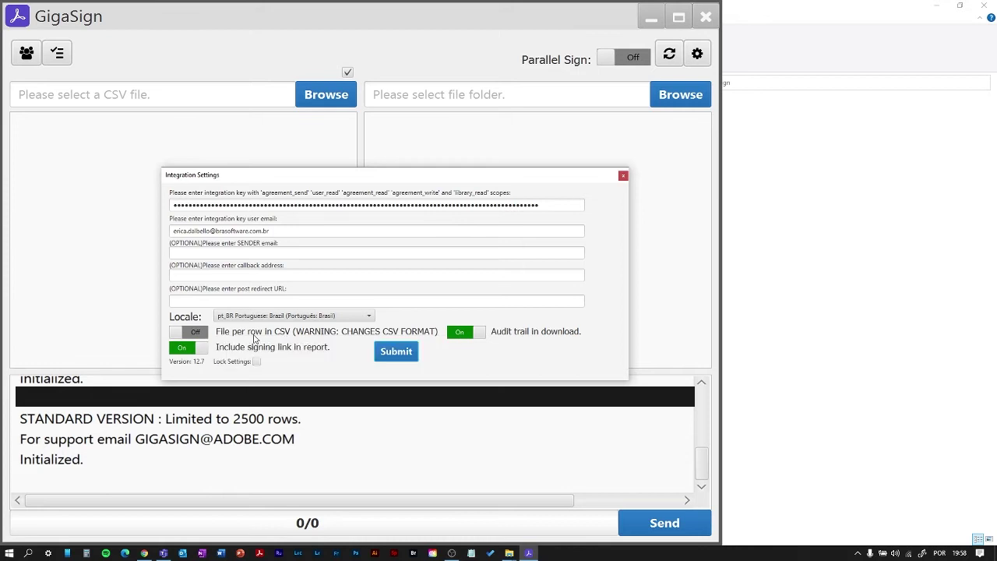
{"action": "mouse_move", "coordinate": [269, 337]}
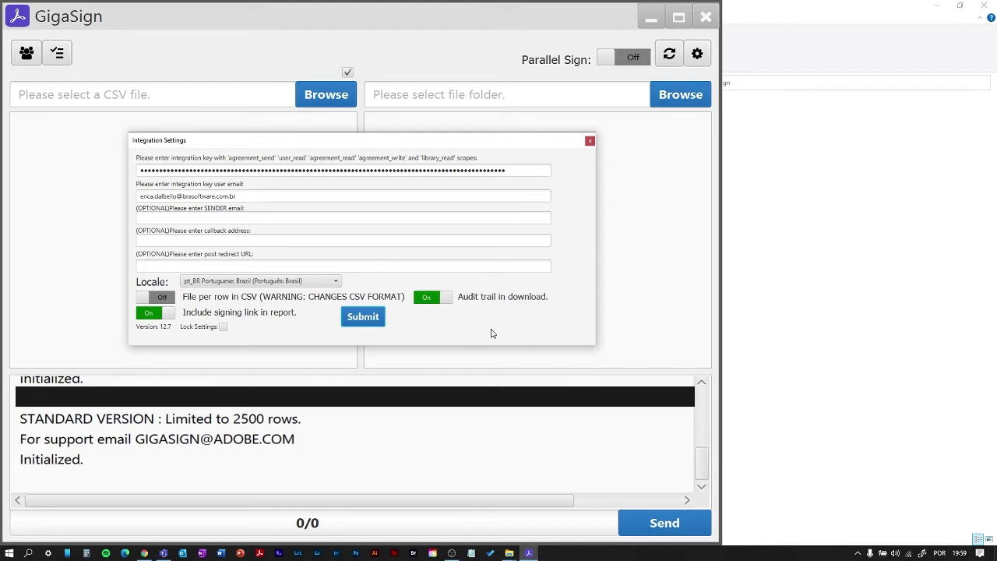
{"action": "left_click", "coordinate": [152, 297]}
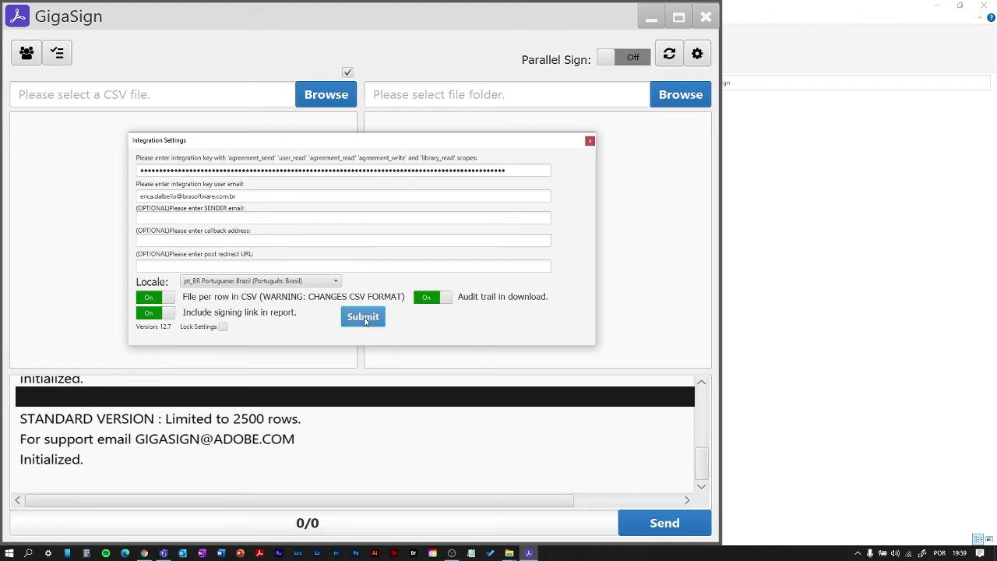
{"action": "left_click", "coordinate": [362, 317]}
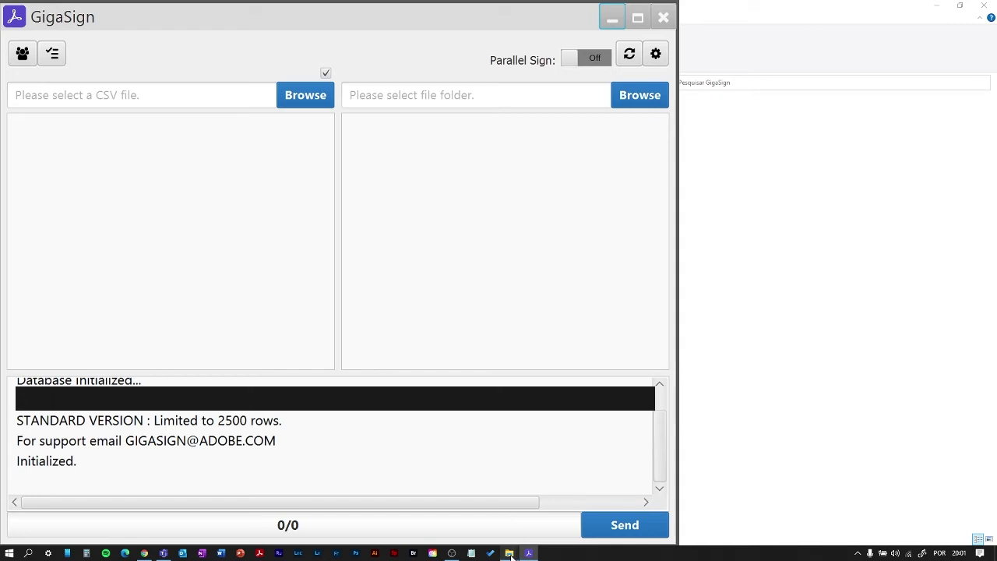
- Open the 2-MULTIPLOS_ARQUIVOS folder in File Explorer and review its five contract files
{"action": "mouse_move", "coordinate": [510, 556]}
{"action": "left_click", "coordinate": [507, 529]}
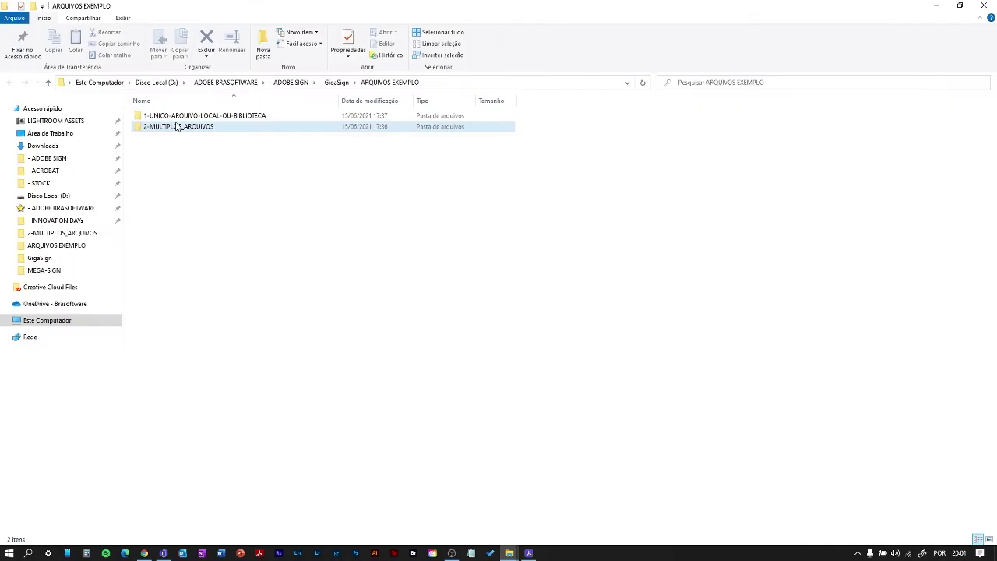
{"action": "double_click", "coordinate": [178, 128]}
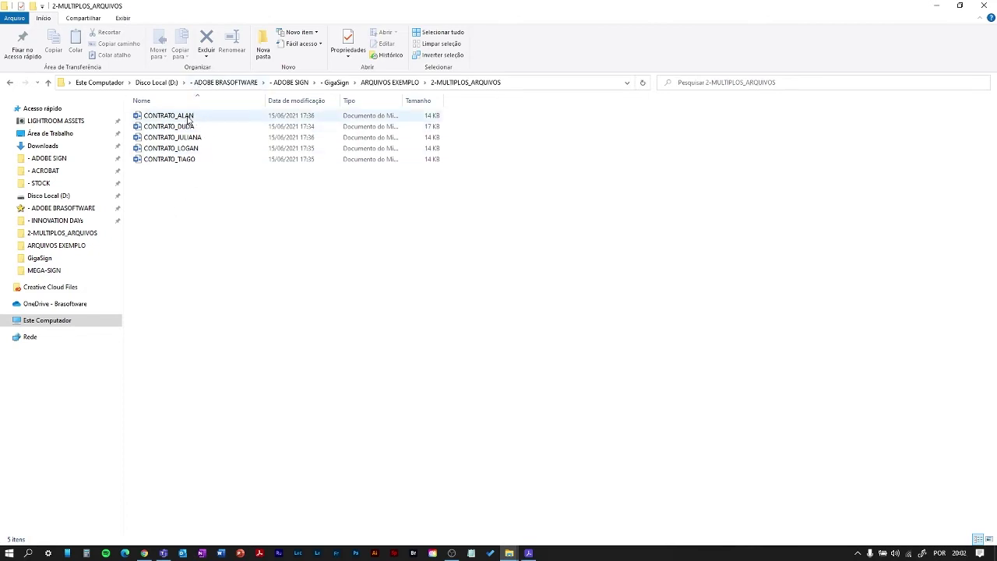
{"action": "left_click", "coordinate": [185, 117]}
{"action": "left_click", "coordinate": [188, 127]}
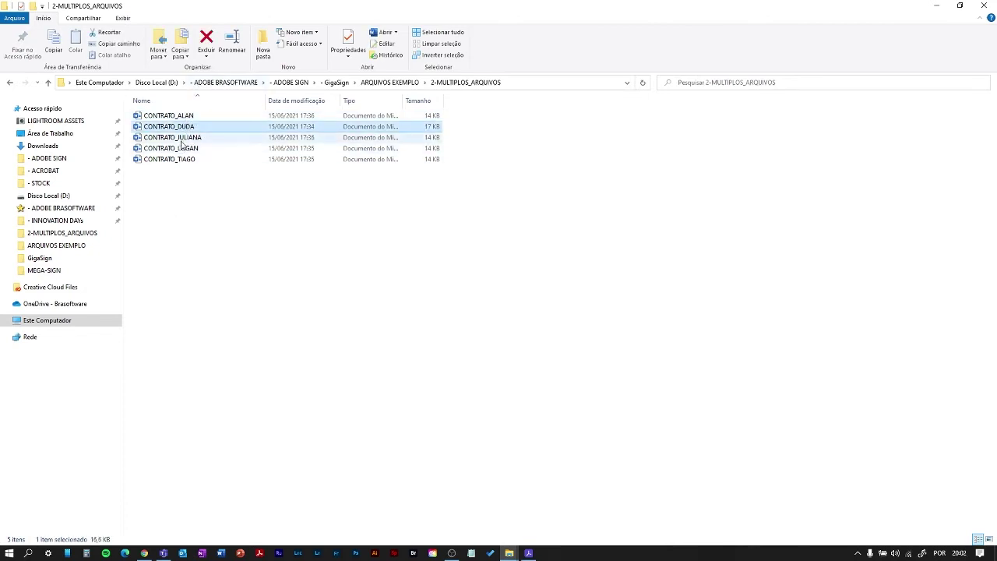
{"action": "left_click", "coordinate": [186, 139]}
{"action": "left_click", "coordinate": [194, 148]}
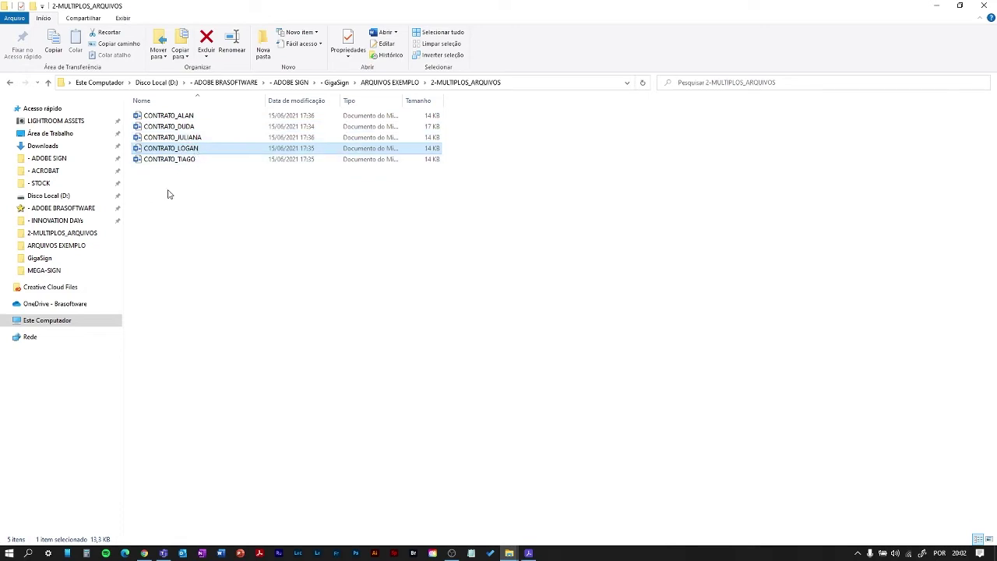
{"action": "left_click", "coordinate": [197, 159]}
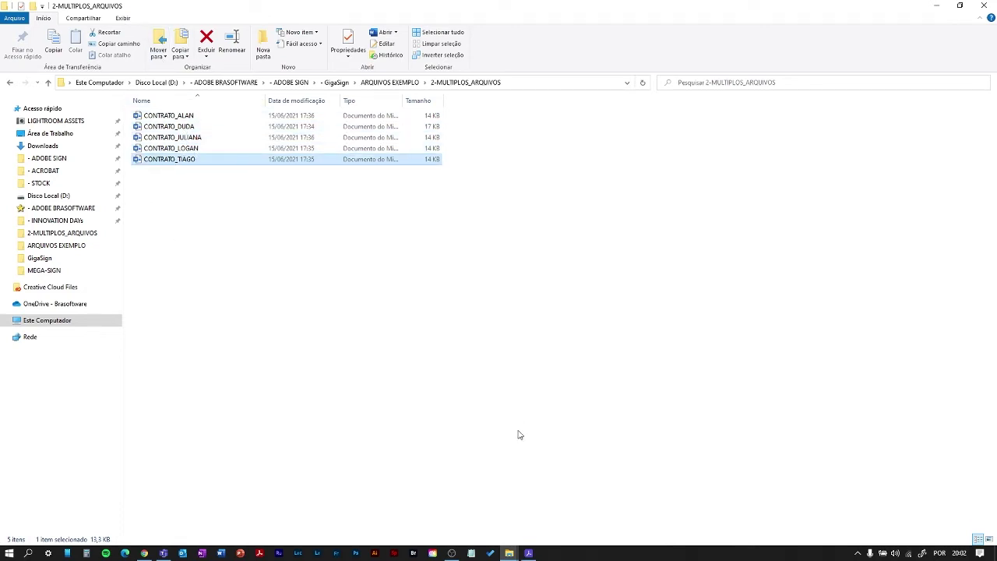
{"action": "left_click", "coordinate": [529, 553]}
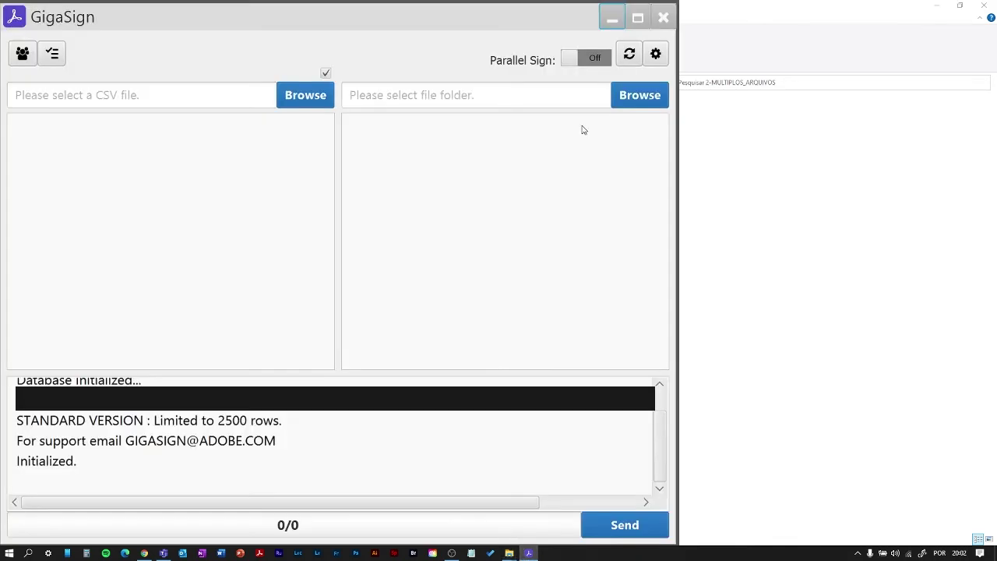
- Choose the local 2-MULTIPLOS_ARQUIVOS folder as GigaSign's file folder
{"action": "left_click", "coordinate": [635, 102]}
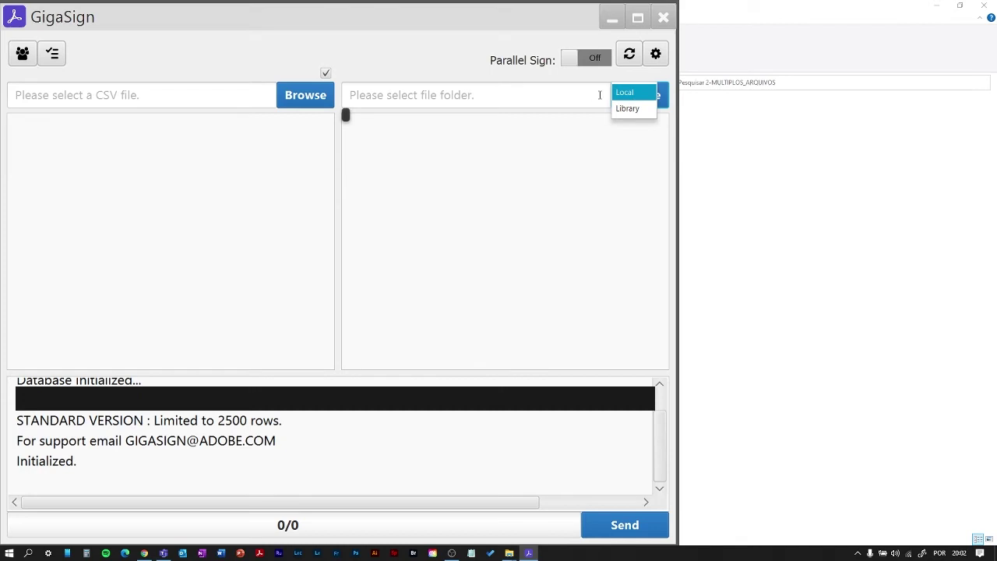
{"action": "left_click", "coordinate": [636, 107]}
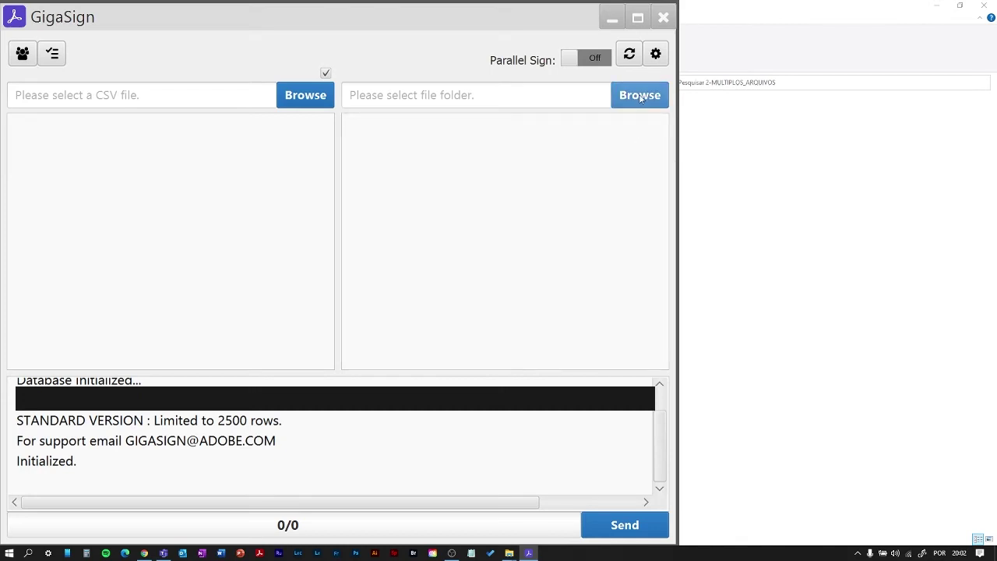
{"action": "left_click", "coordinate": [640, 97]}
{"action": "left_click", "coordinate": [626, 93]}
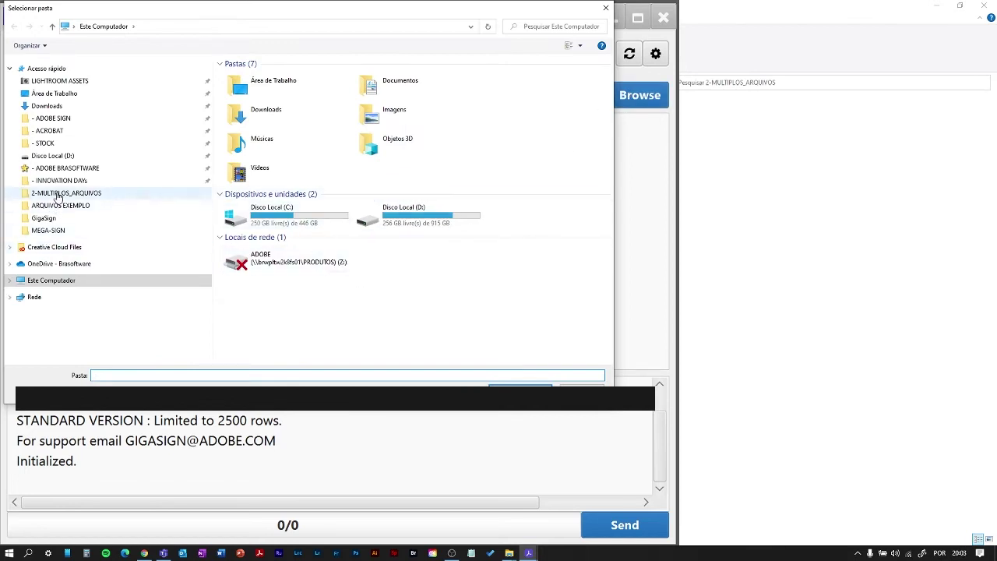
{"action": "left_click", "coordinate": [58, 194]}
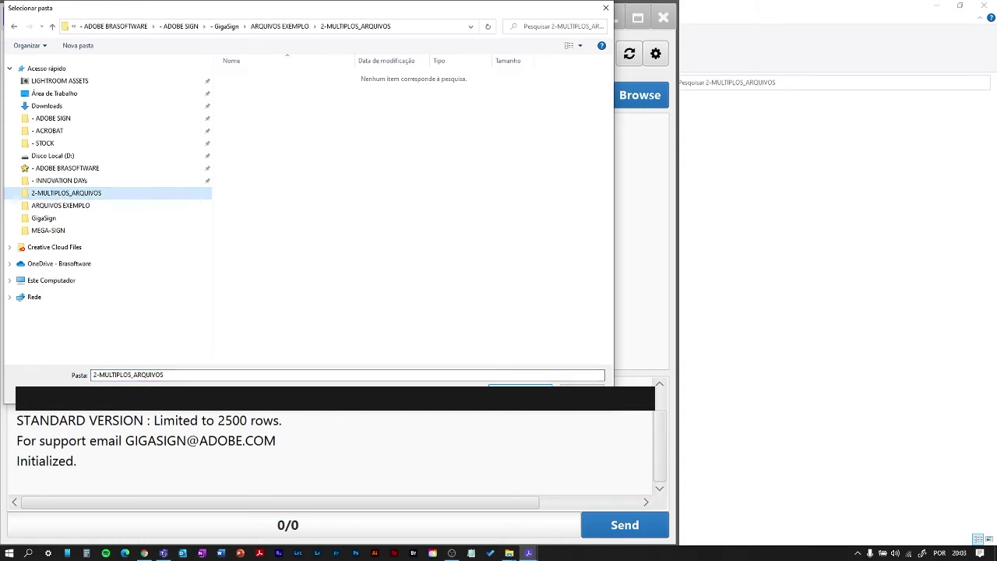
{"action": "left_click", "coordinate": [514, 384]}
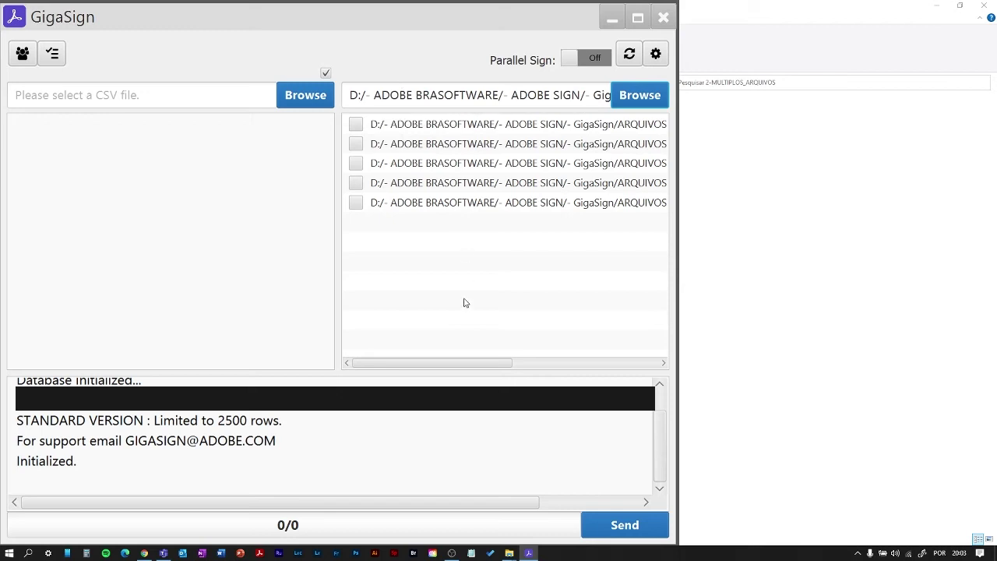
- Tick then untick the first file; the log warns checkboxes do nothing in file-per-row mode
{"action": "left_click_drag", "start_coordinate": [447, 364], "coordinate": [381, 370]}
{"action": "left_click", "coordinate": [356, 126]}
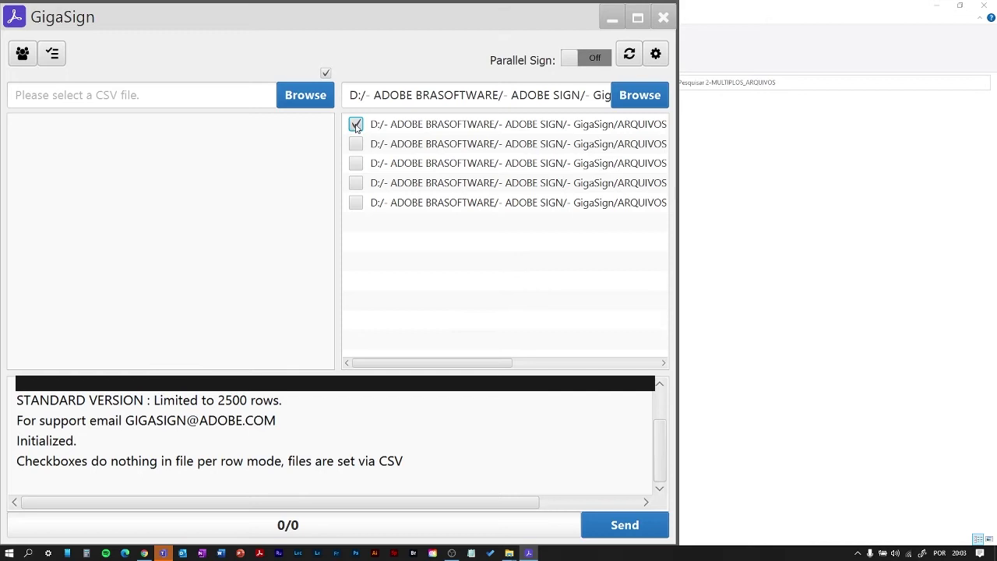
{"action": "left_click", "coordinate": [355, 125]}
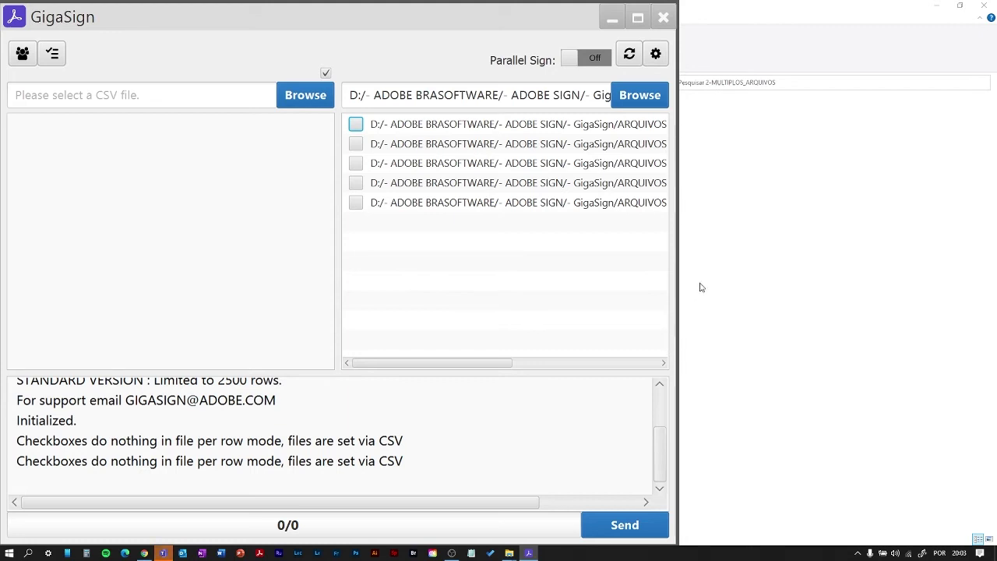
- Bring the GigaSign release folder to the front full-screen and select the example CSV file
{"action": "mouse_move", "coordinate": [510, 555]}
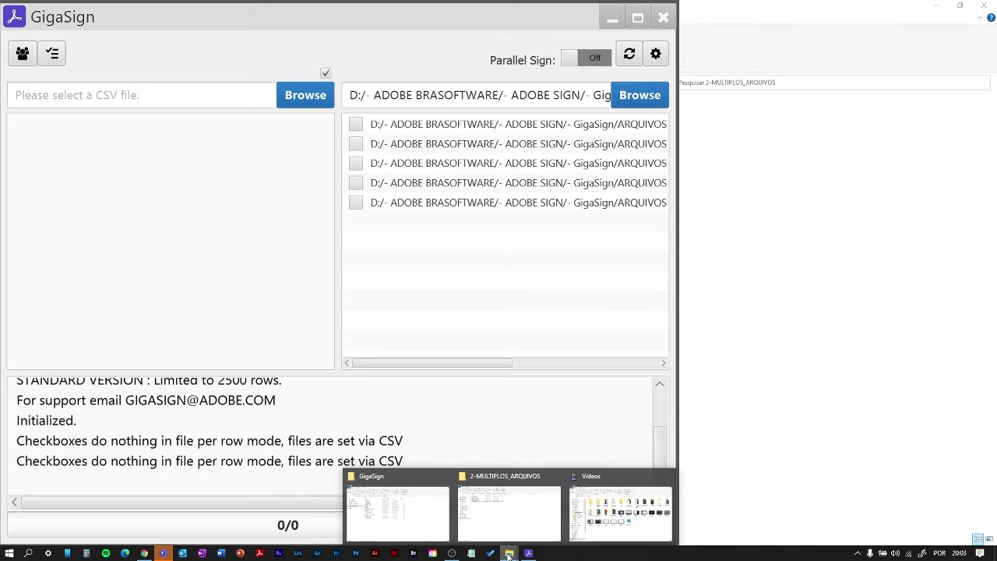
{"action": "left_click", "coordinate": [405, 513]}
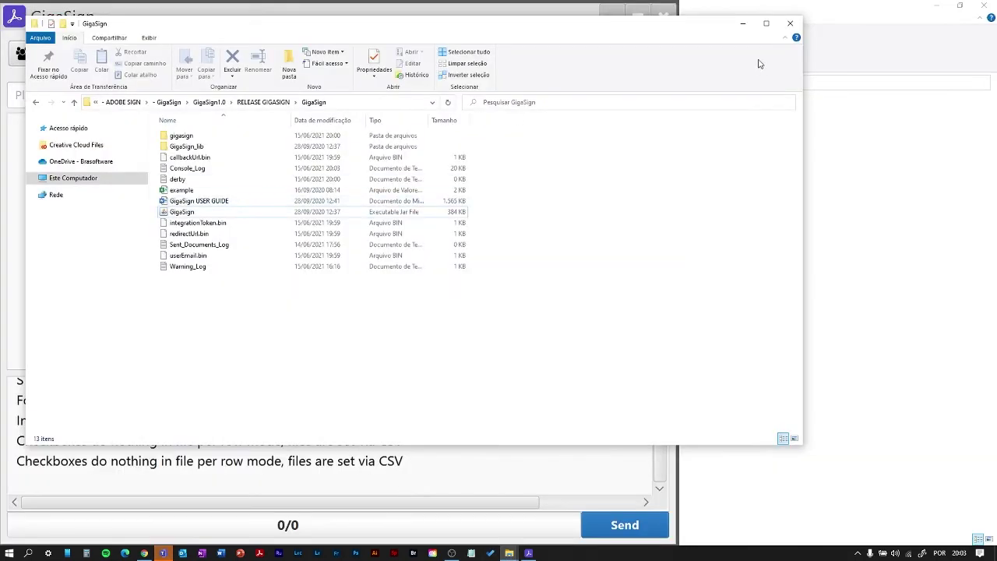
{"action": "left_click", "coordinate": [766, 24]}
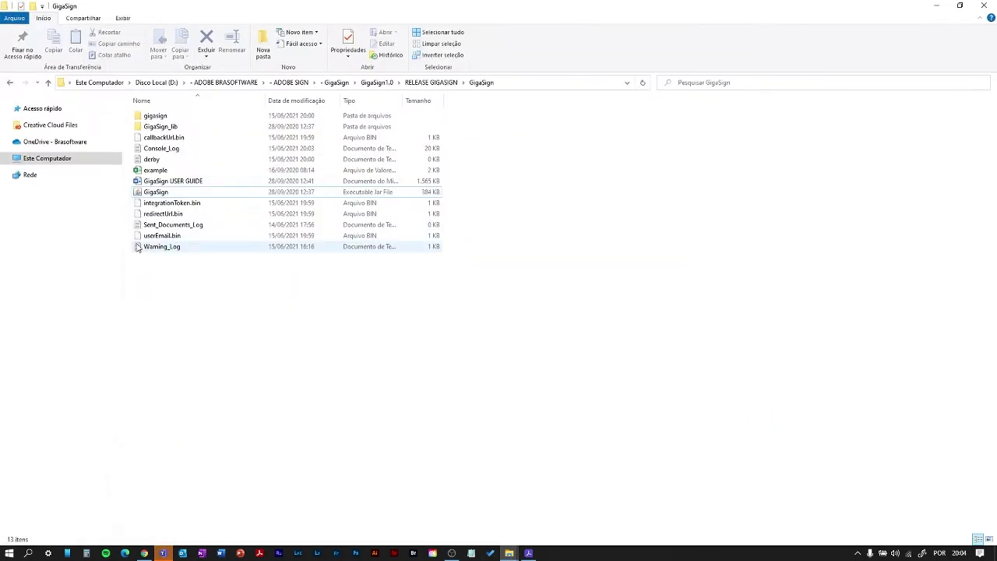
{"action": "left_click", "coordinate": [156, 170]}
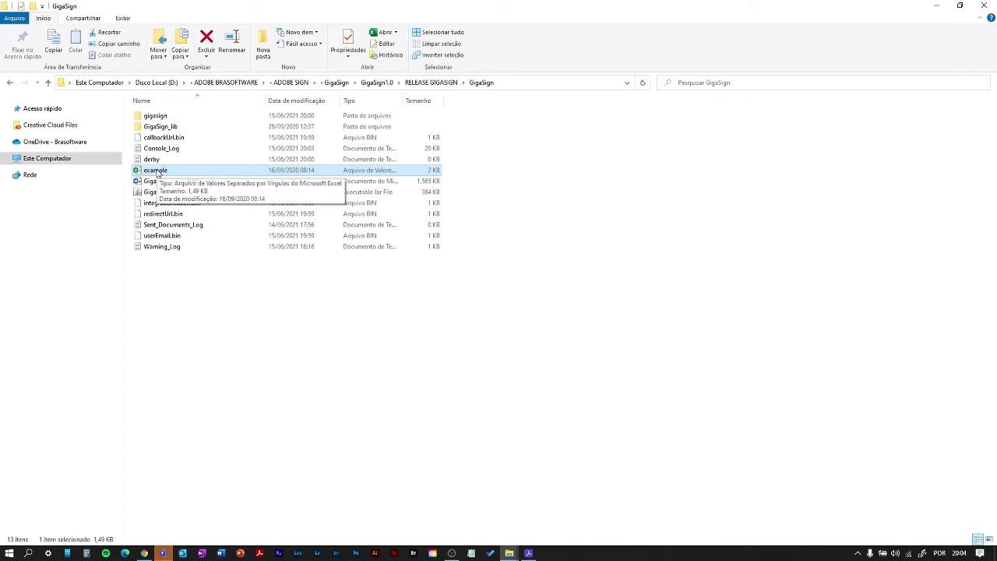
{"action": "left_click", "coordinate": [9, 553]}
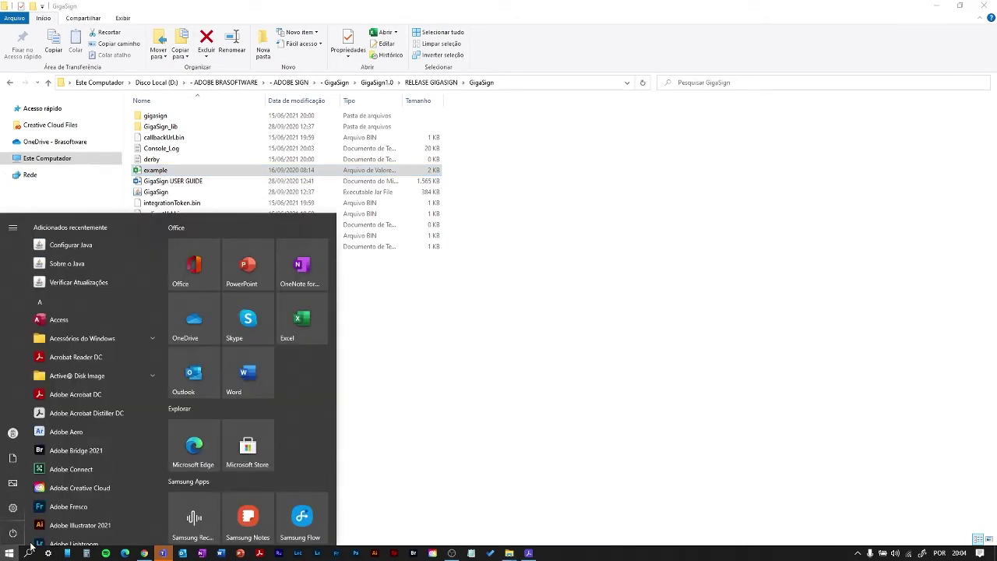
- Launch Excel with a blank workbook and import example.csv through Data > From Text/CSV as a table
{"action": "left_click", "coordinate": [302, 318]}
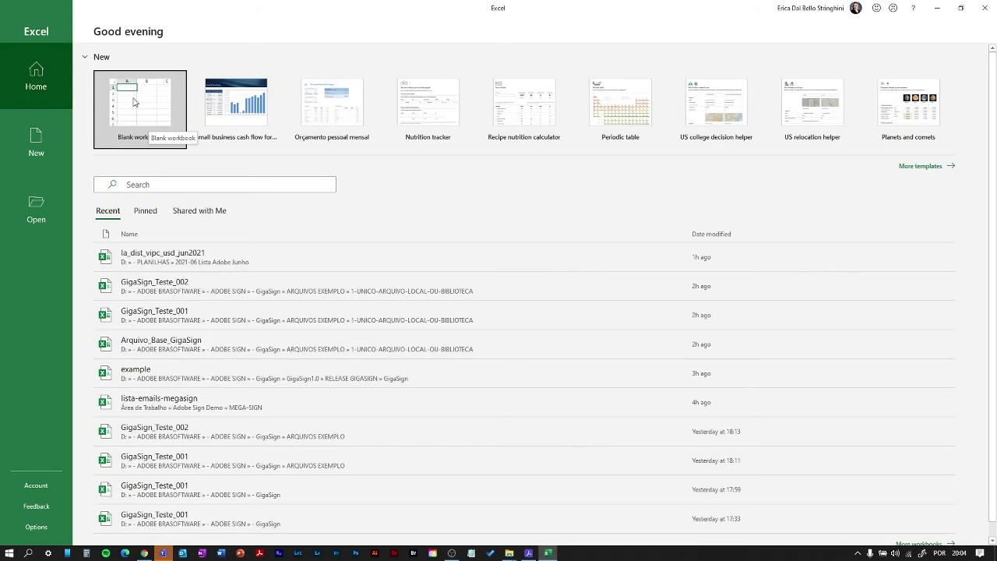
{"action": "left_click", "coordinate": [134, 102]}
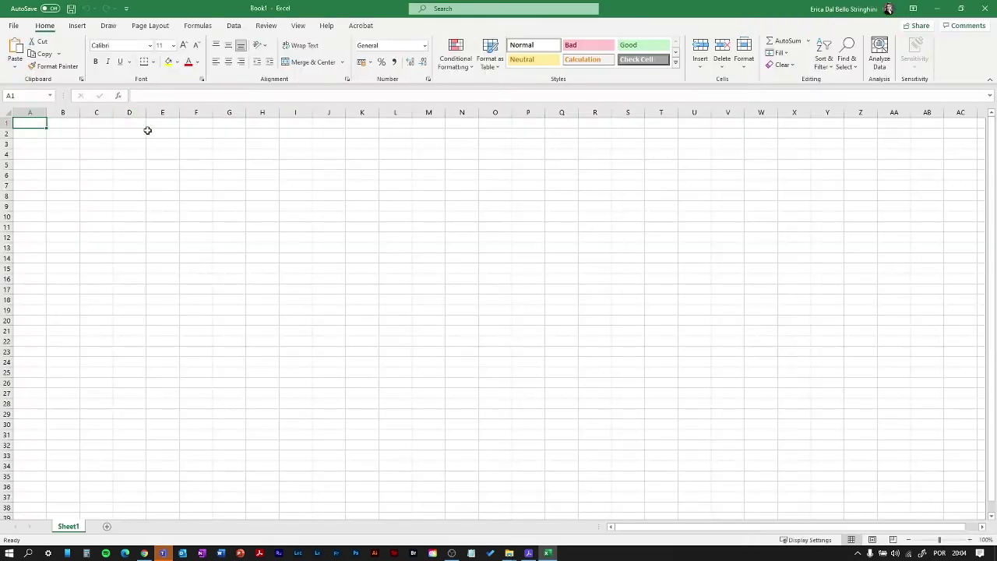
{"action": "left_click", "coordinate": [234, 26]}
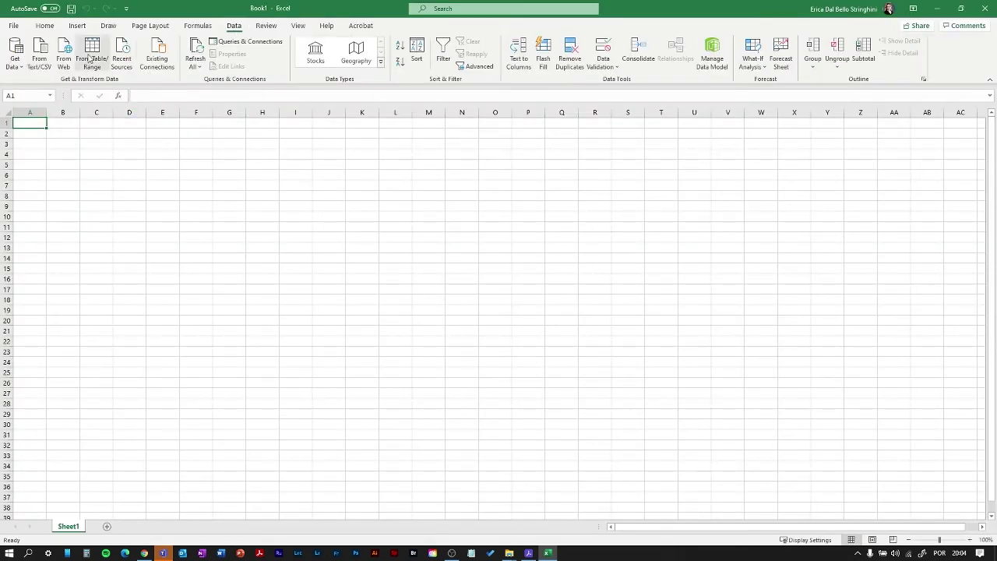
{"action": "left_click", "coordinate": [39, 61]}
{"action": "left_click", "coordinate": [241, 108]}
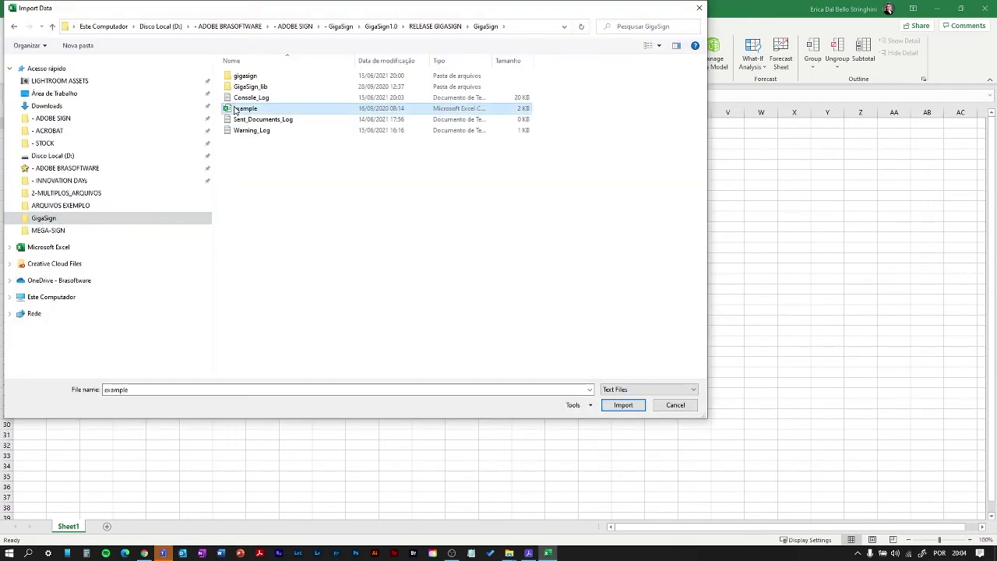
{"action": "left_click", "coordinate": [613, 409]}
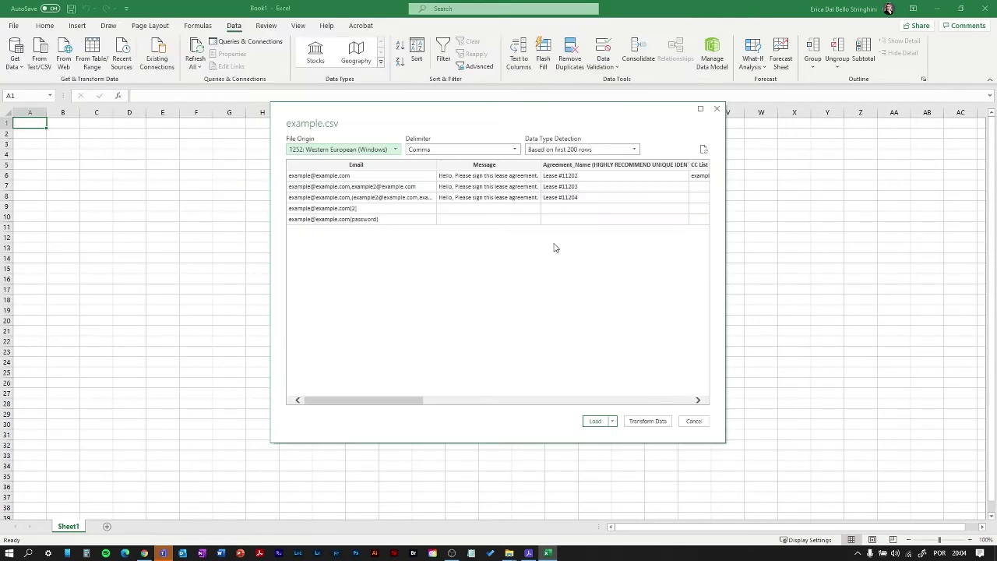
{"action": "left_click", "coordinate": [595, 422]}
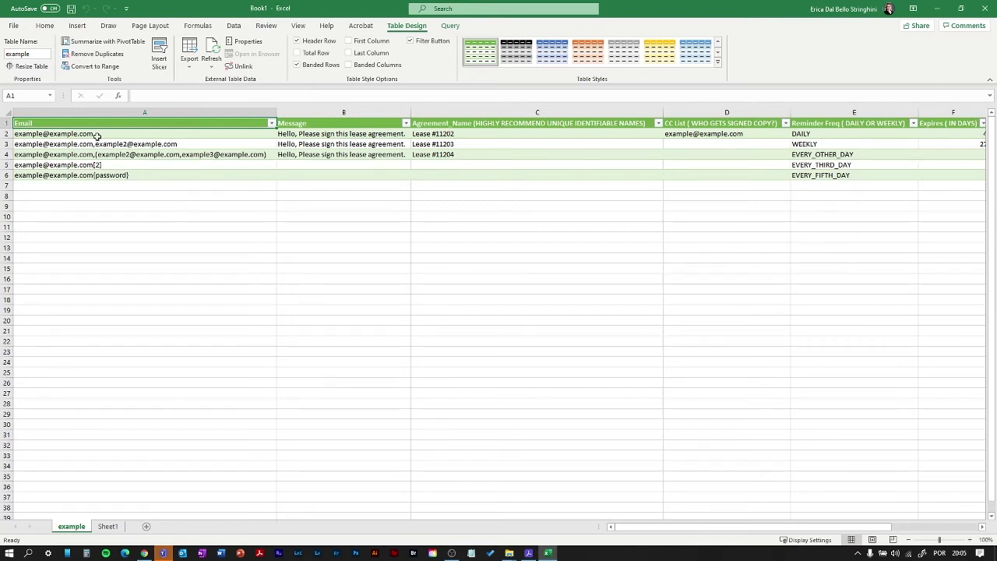
{"action": "left_click", "coordinate": [141, 205]}
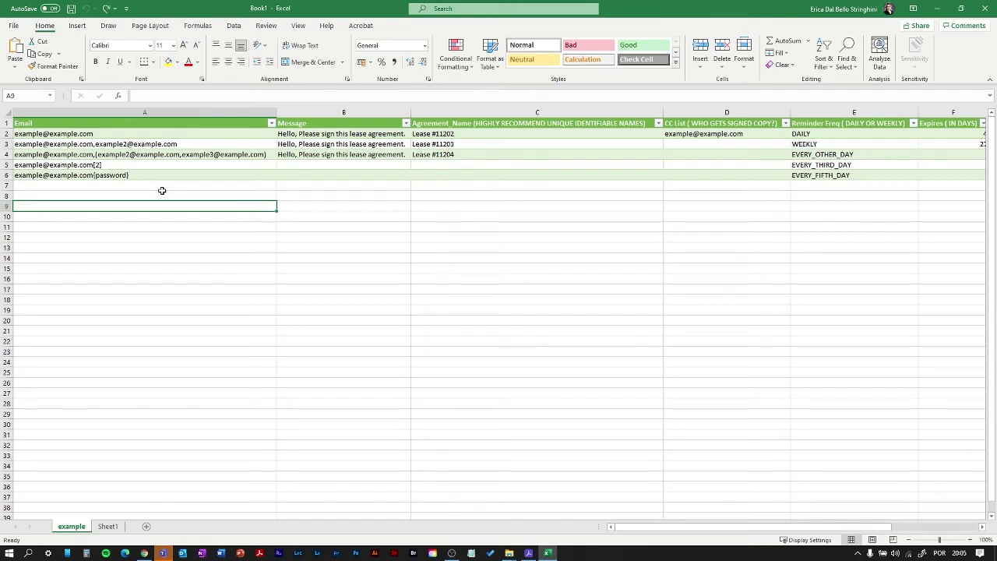
{"action": "left_click", "coordinate": [94, 134]}
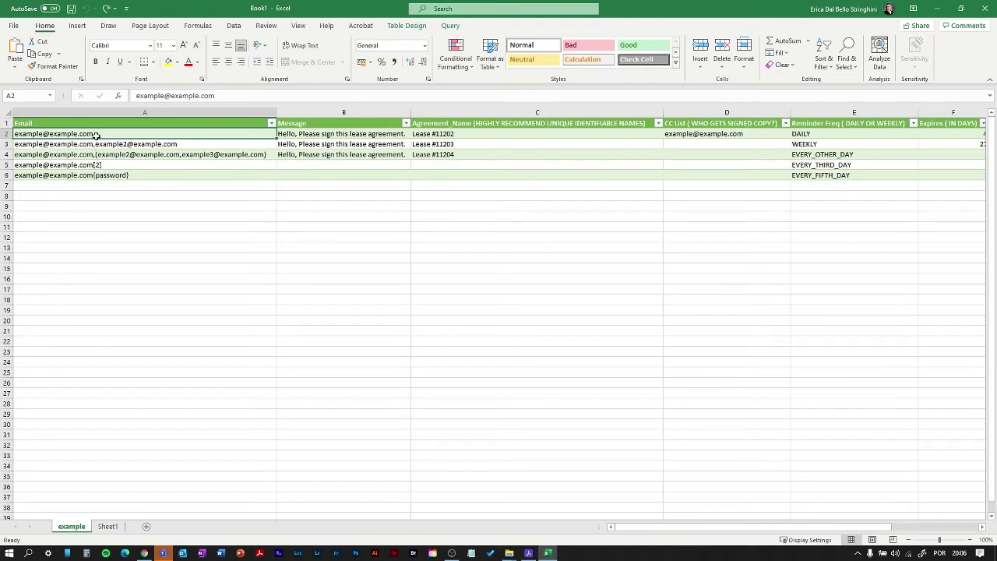
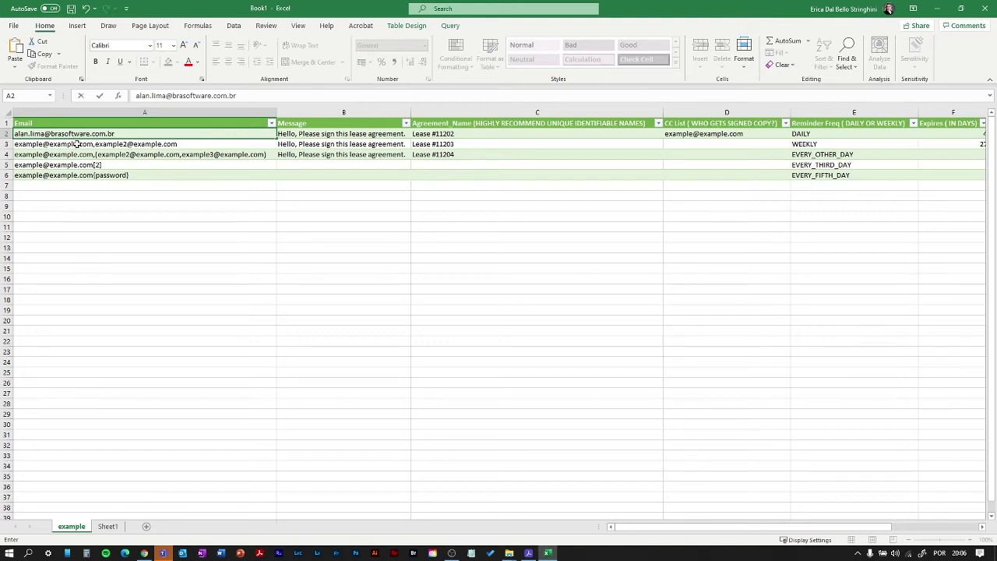
{"action": "left_click", "coordinate": [79, 144]}
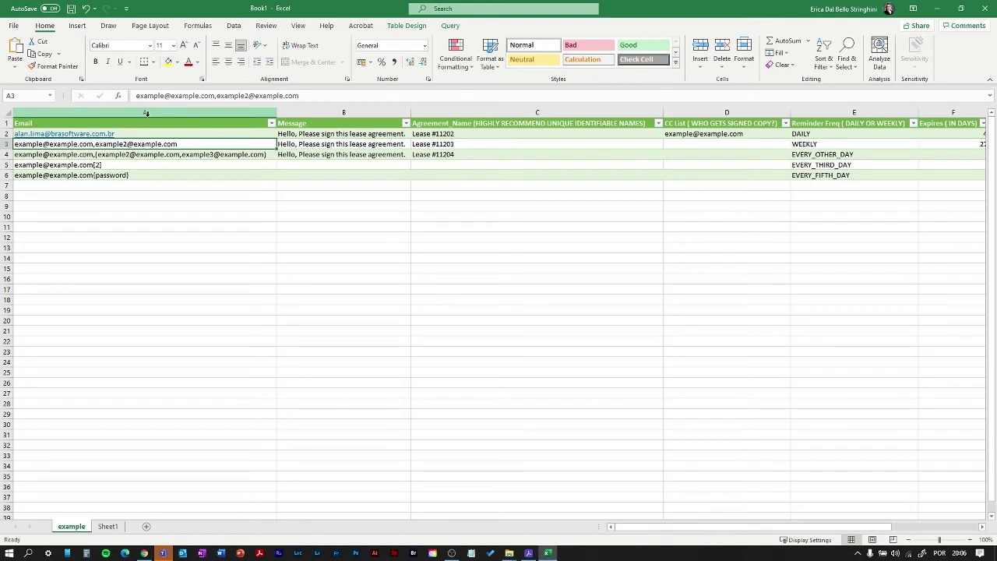
{"action": "left_click_drag", "start_coordinate": [215, 96], "coordinate": [128, 99]}
- Commit the two-address entry in A3, then review the sample entries in A4 through A6
{"action": "left_click", "coordinate": [245, 95]}
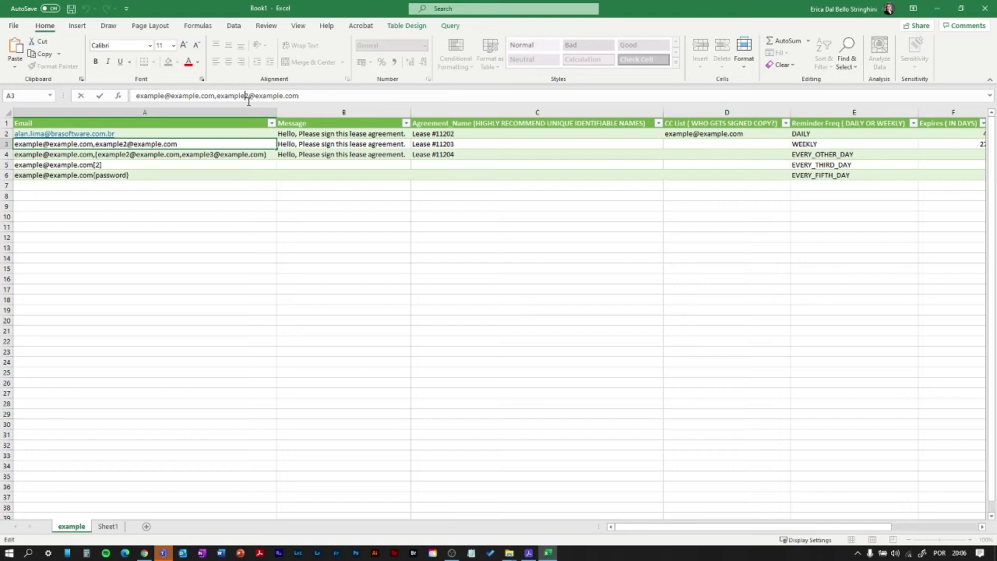
{"action": "left_click", "coordinate": [116, 155]}
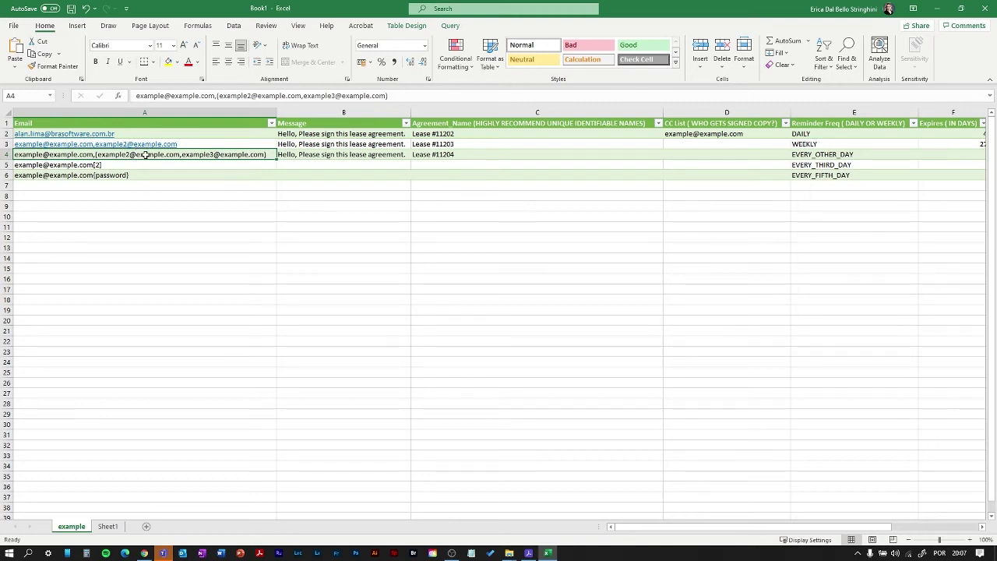
{"action": "left_click", "coordinate": [101, 165]}
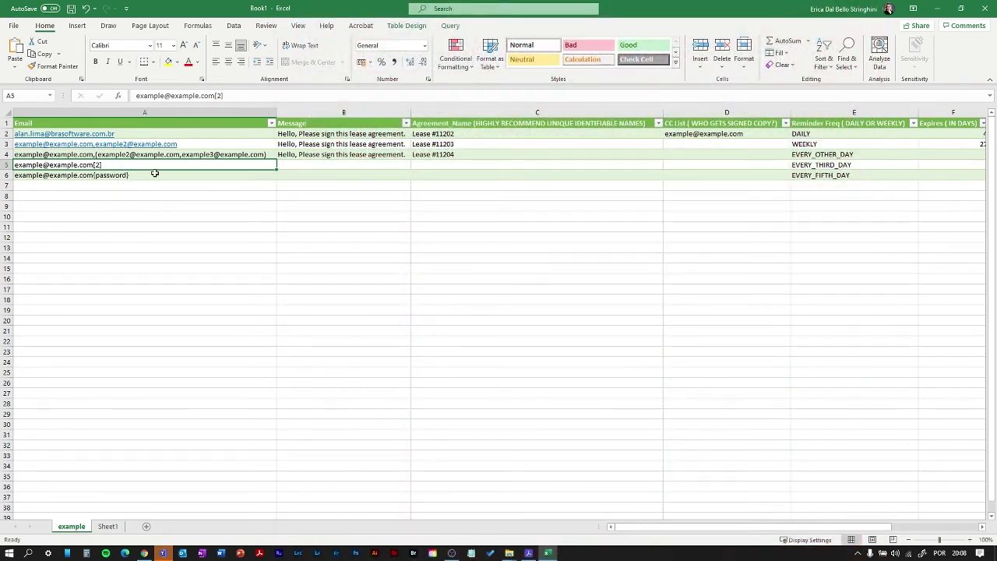
{"action": "left_click", "coordinate": [144, 177]}
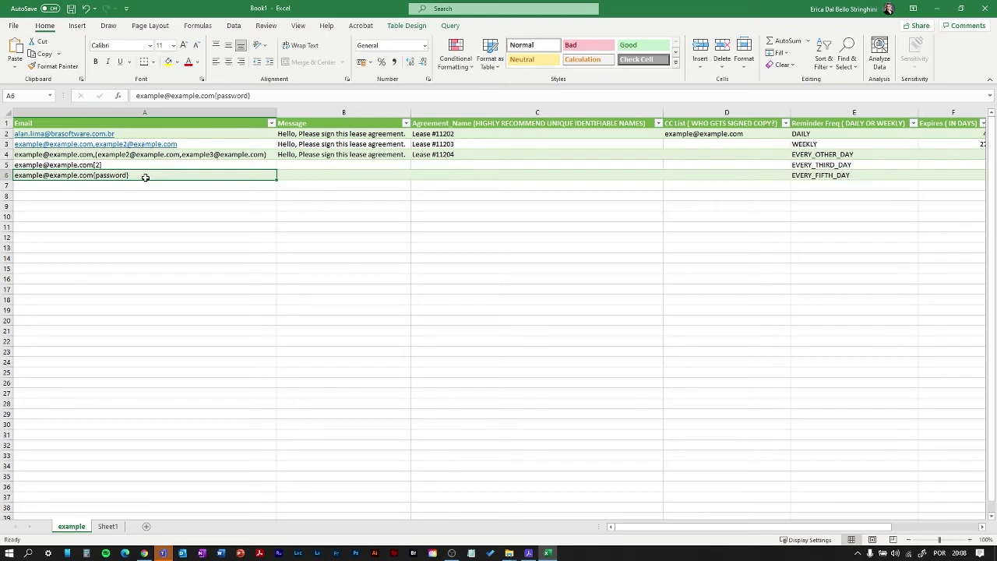
- Append a password in braces to the A2 recipient address and narrow column A
{"action": "left_click", "coordinate": [134, 134]}
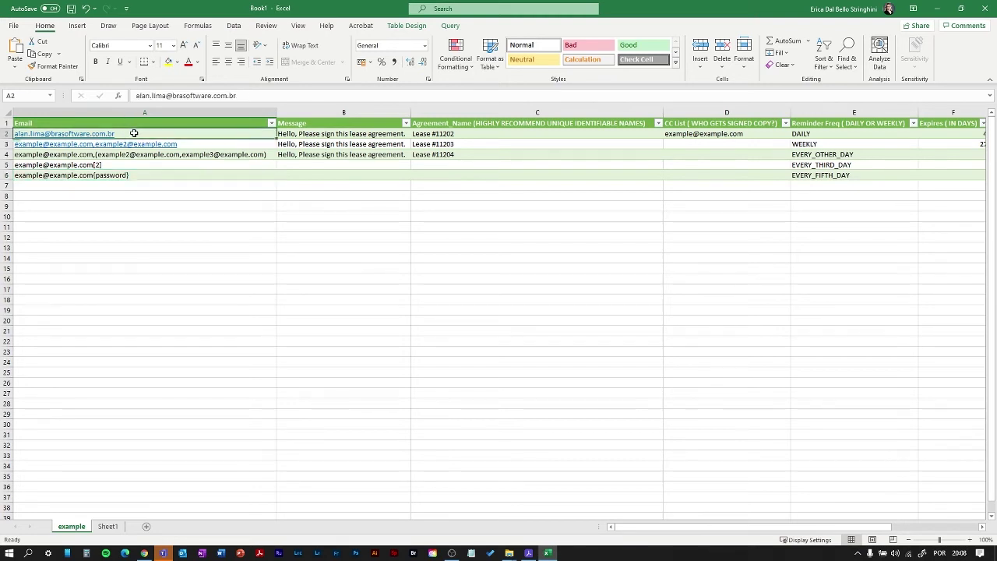
{"action": "left_click", "coordinate": [243, 99]}
{"action": "type", "text": "{"}
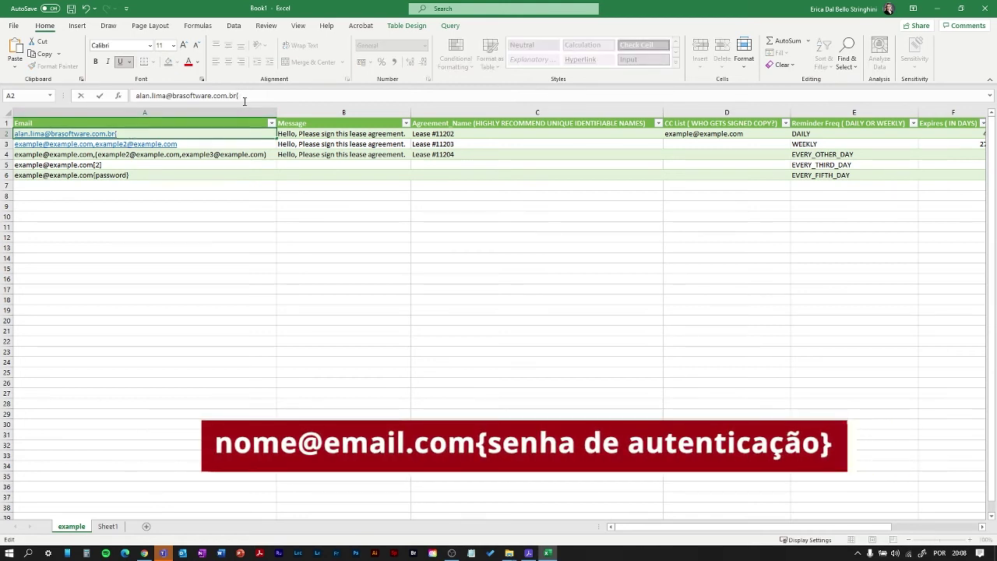
{"action": "key", "text": "BackSpace"}
{"action": "type", "text": "1234"}
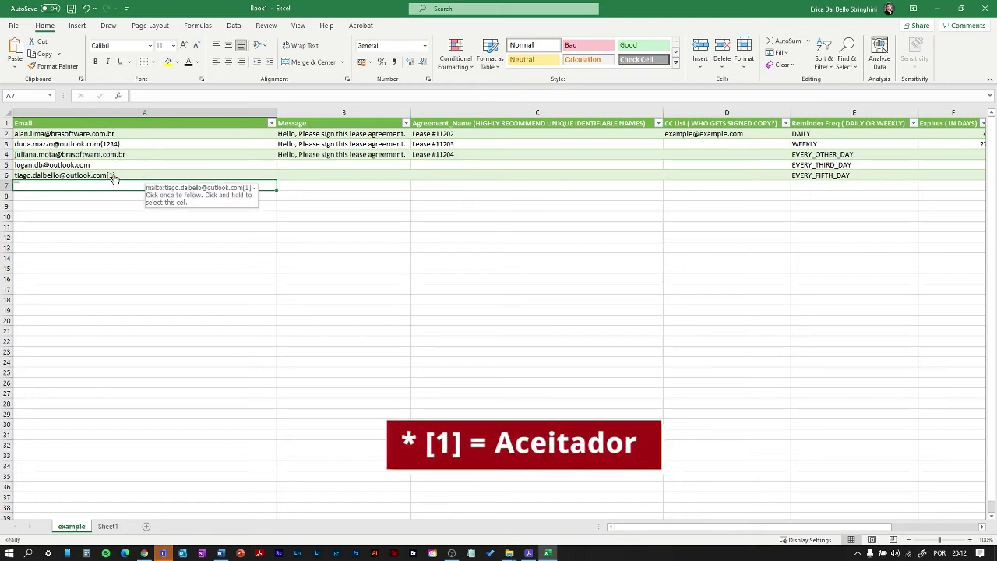
{"action": "left_click", "coordinate": [286, 134]}
{"action": "left_click_drag", "start_coordinate": [276, 112], "coordinate": [193, 117]}
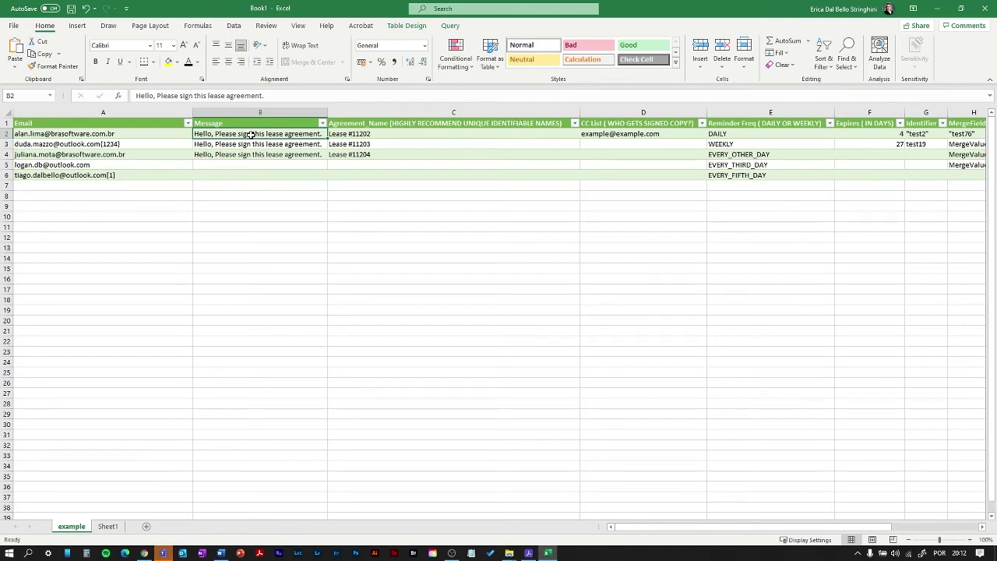
- Enter 'Segue documento para assinatura.' in B2 and fill it down to B6
{"action": "type", "text": "Segue docu"}
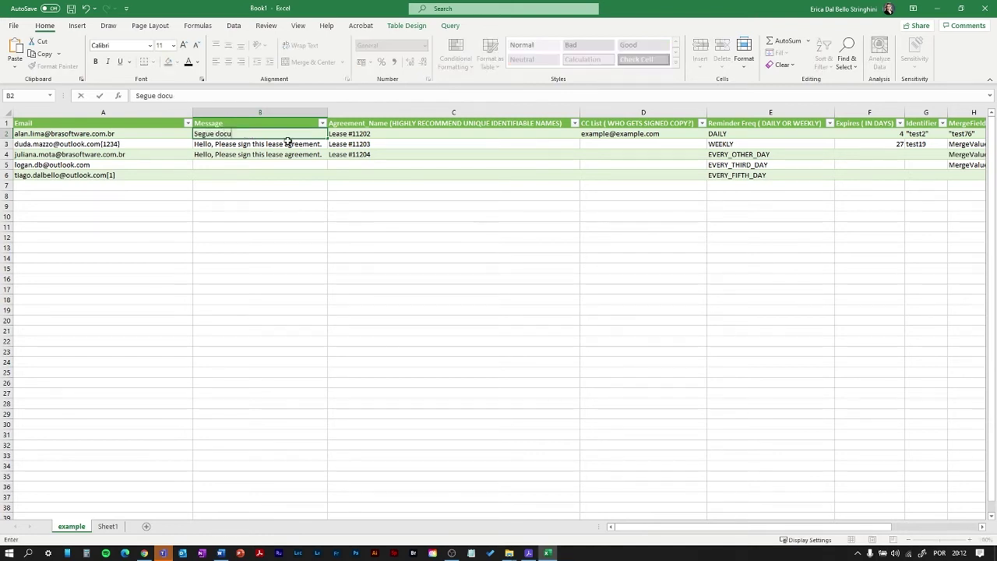
{"action": "type", "text": "mento para assinatura."}
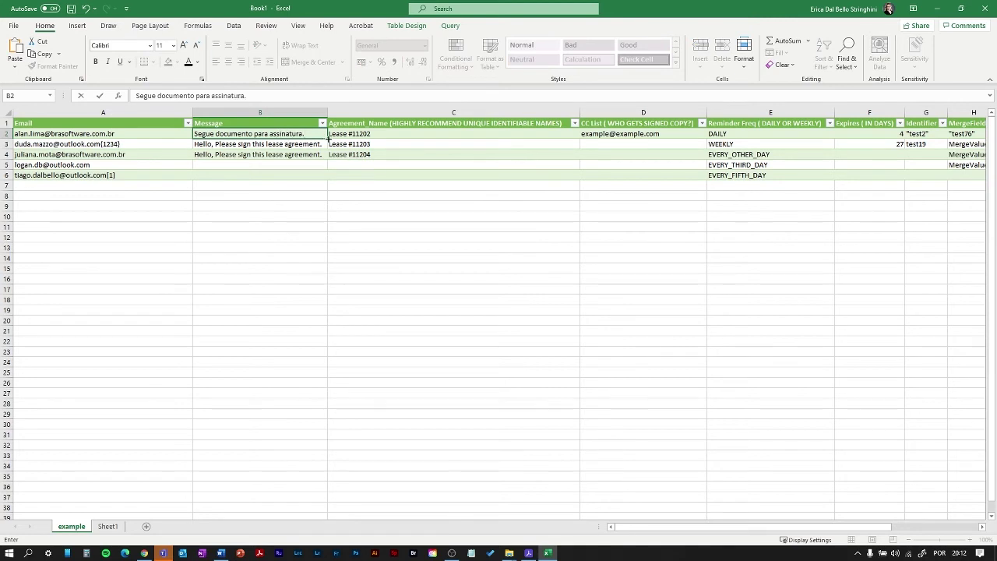
{"action": "key", "text": "ctrl+Return"}
{"action": "left_click_drag", "start_coordinate": [327, 138], "coordinate": [328, 178]}
- Change B6's message to 'Segue documento para aprovação.'
{"action": "left_click", "coordinate": [308, 176]}
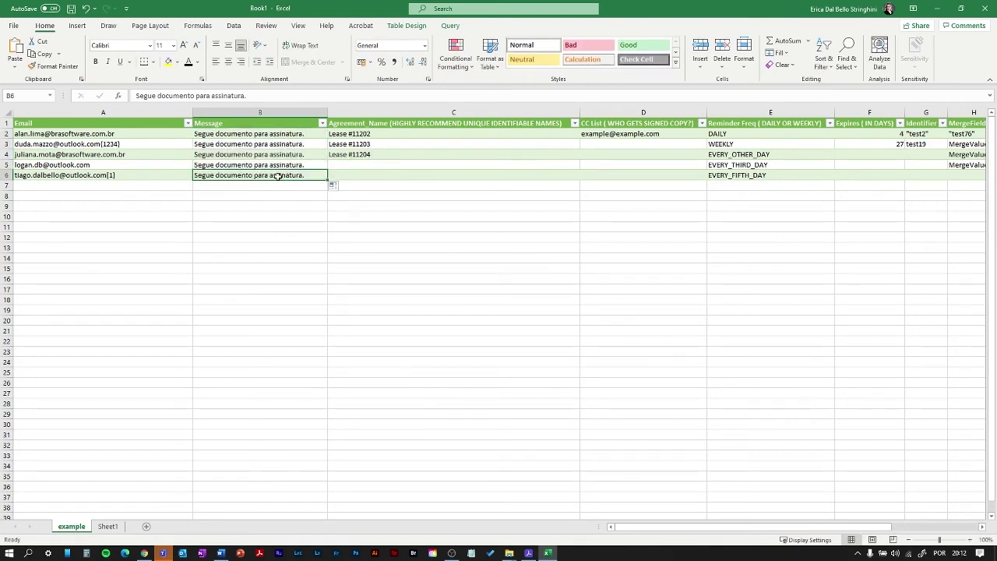
{"action": "double_click", "coordinate": [279, 177]}
{"action": "key", "text": "Delete"}
{"action": "key", "text": "Delete"}
{"action": "key", "text": "Delete"}
{"action": "key", "text": "Delete"}
{"action": "key", "text": "Delete"}
{"action": "key", "text": "Delete"}
{"action": "key", "text": "Delete"}
{"action": "key", "text": "Delete"}
{"action": "key", "text": "Delete"}
{"action": "key", "text": "Delete"}
{"action": "type", "text": "provação."}
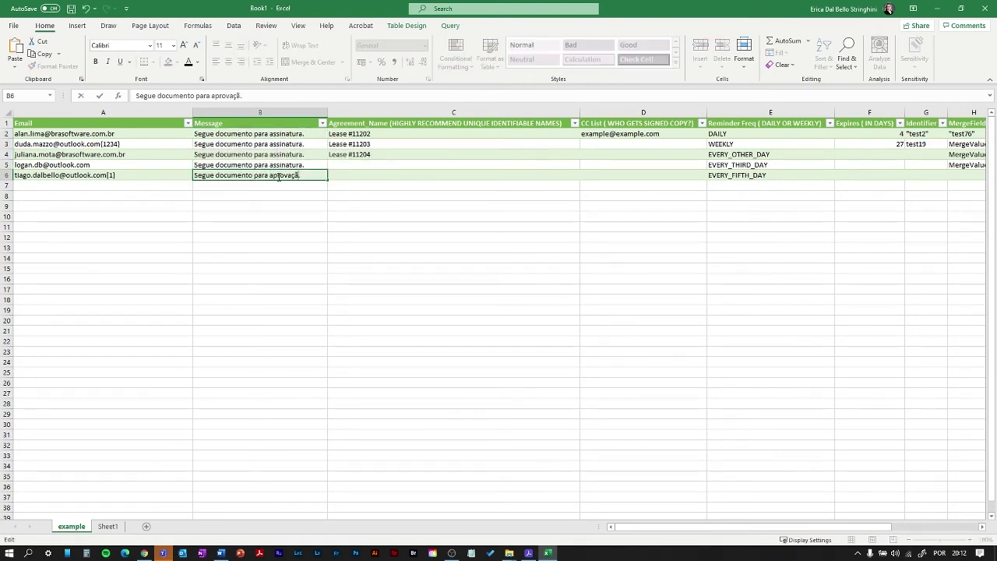
{"action": "left_click", "coordinate": [363, 134]}
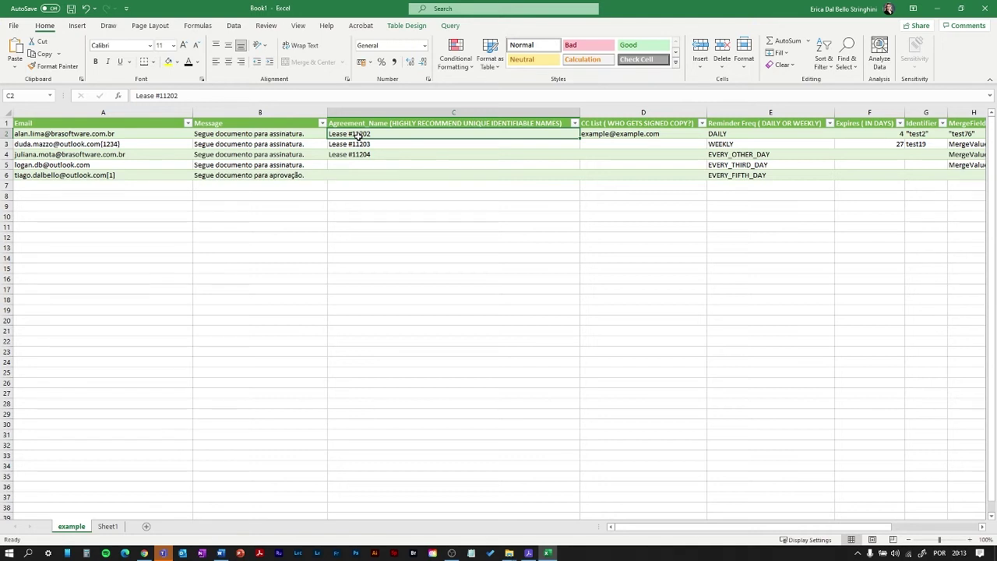
- Enter 'Contrato Exemplo GigaSign 01' in C2 and fill numbered names down to C6
{"action": "type", "text": "Contrat"}
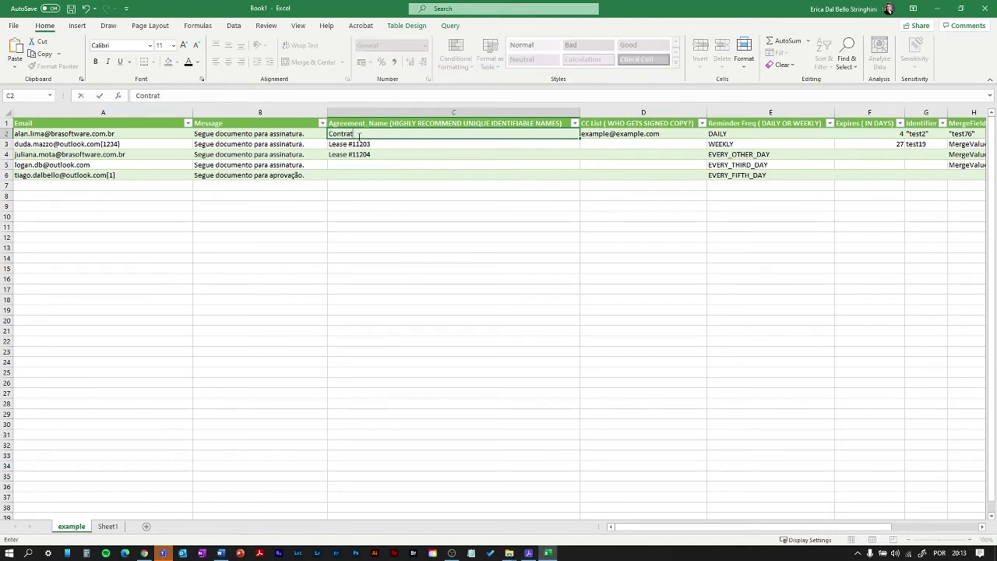
{"action": "type", "text": "o Exemplo GigaSign 01"}
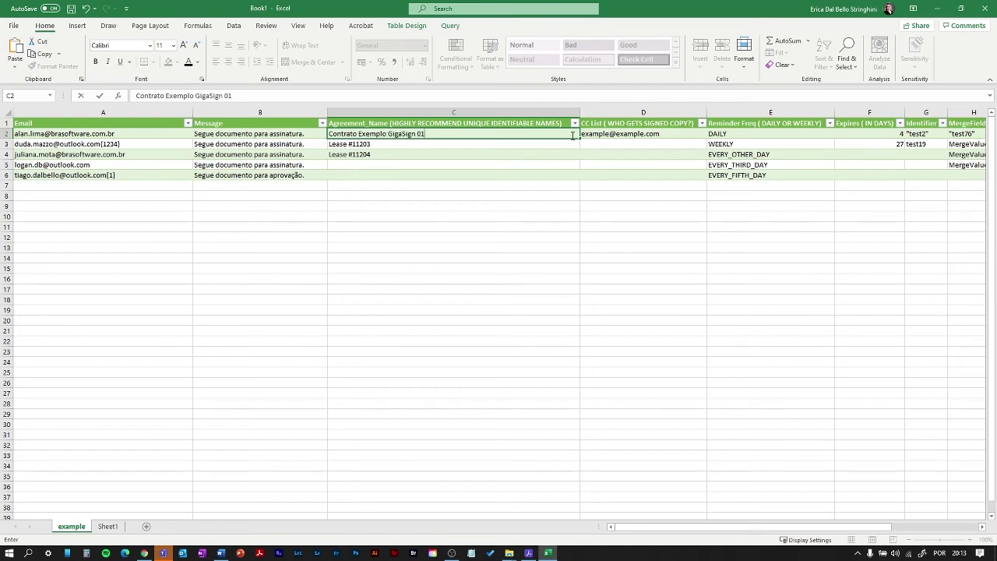
{"action": "left_click_drag", "start_coordinate": [580, 138], "coordinate": [580, 181]}
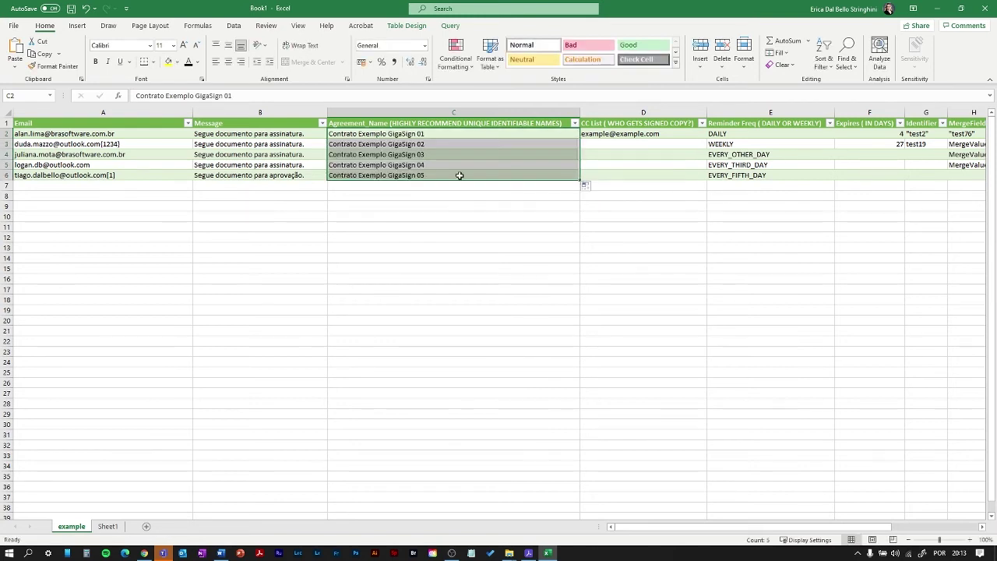
{"action": "left_click", "coordinate": [441, 130]}
- Append each row's recipient first name to the agreement names in C2 through C6
{"action": "left_click", "coordinate": [235, 95]}
{"action": "type", "text": "AI"}
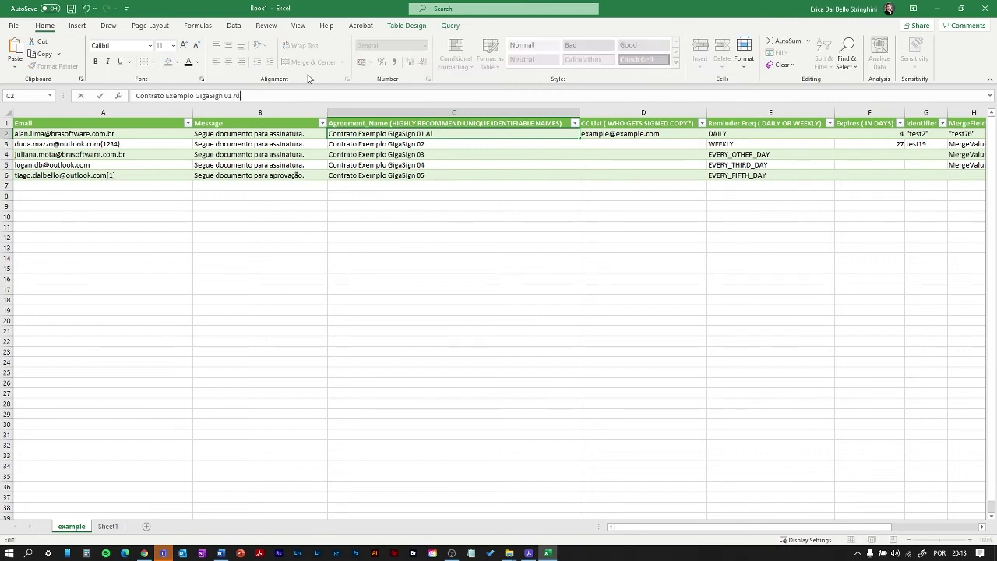
{"action": "type", "text": "an"}
{"action": "key", "text": "Return"}
{"action": "left_click", "coordinate": [280, 95]}
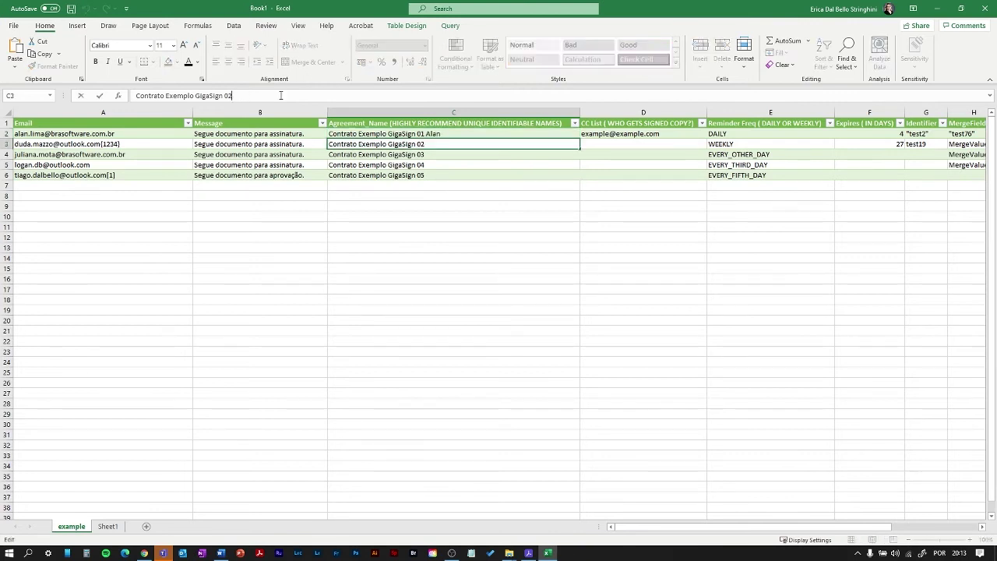
{"action": "type", "text": "Duda"}
{"action": "left_click", "coordinate": [437, 156]}
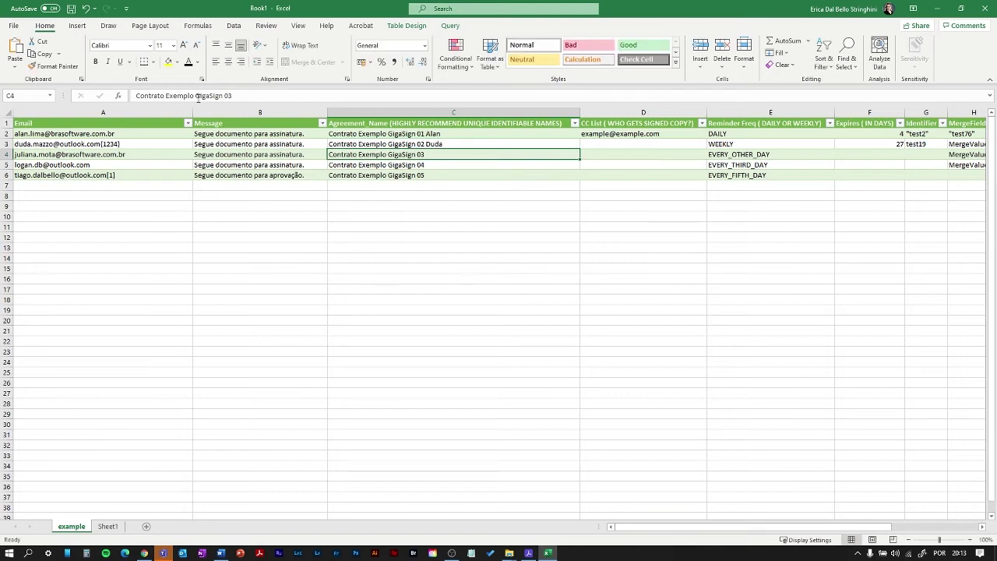
{"action": "left_click", "coordinate": [242, 95]}
{"action": "type", "text": "Juliana"}
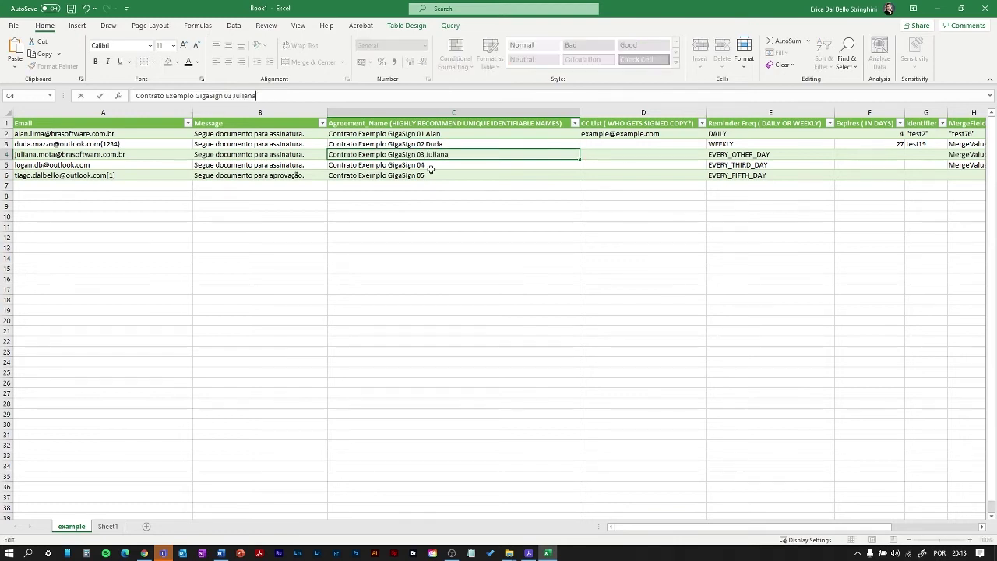
{"action": "left_click", "coordinate": [432, 167]}
{"action": "left_click", "coordinate": [245, 95]}
{"action": "type", "text": "Logan"}
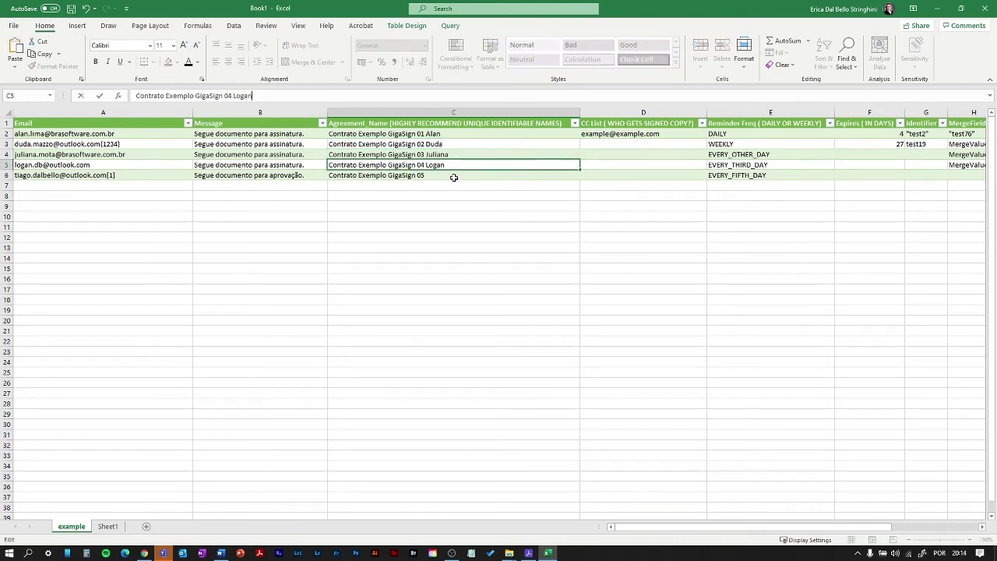
{"action": "left_click", "coordinate": [454, 177]}
{"action": "left_click", "coordinate": [251, 93]}
{"action": "type", "text": "Tiago"}
{"action": "left_click", "coordinate": [603, 134]}
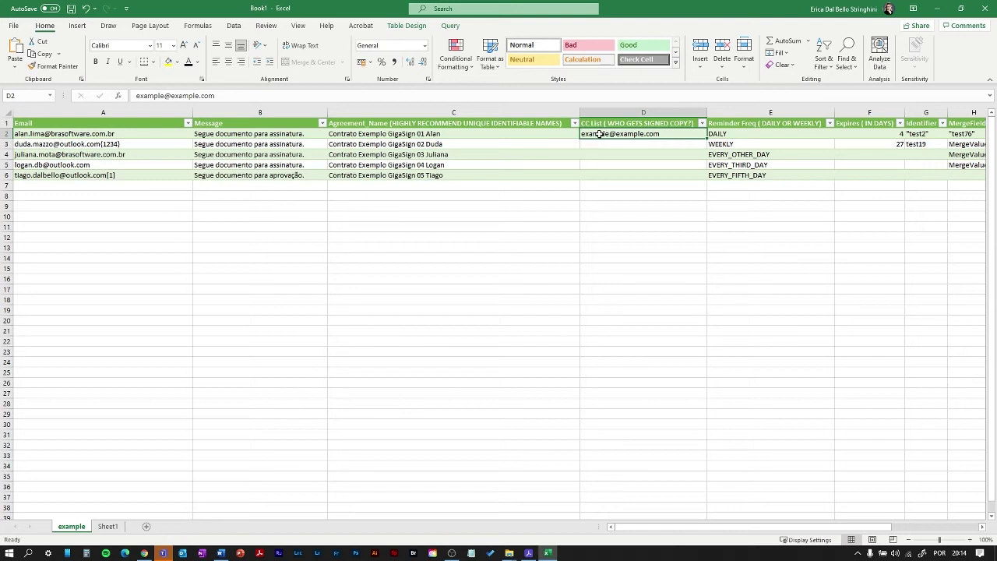
- Clear the CC address in D2 and check the reminder values in E4 to E6
{"action": "key", "text": "Delete"}
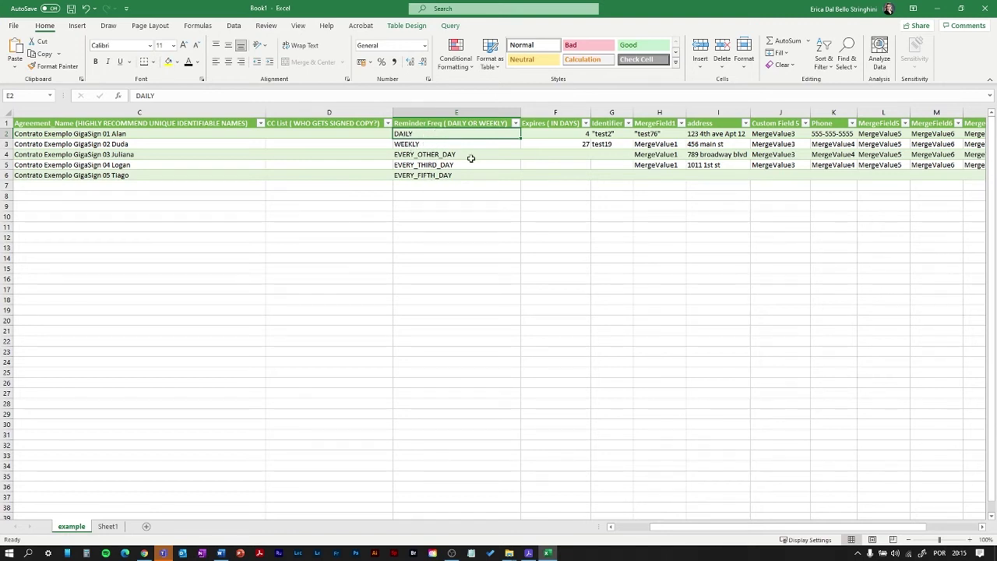
{"action": "left_click", "coordinate": [453, 155]}
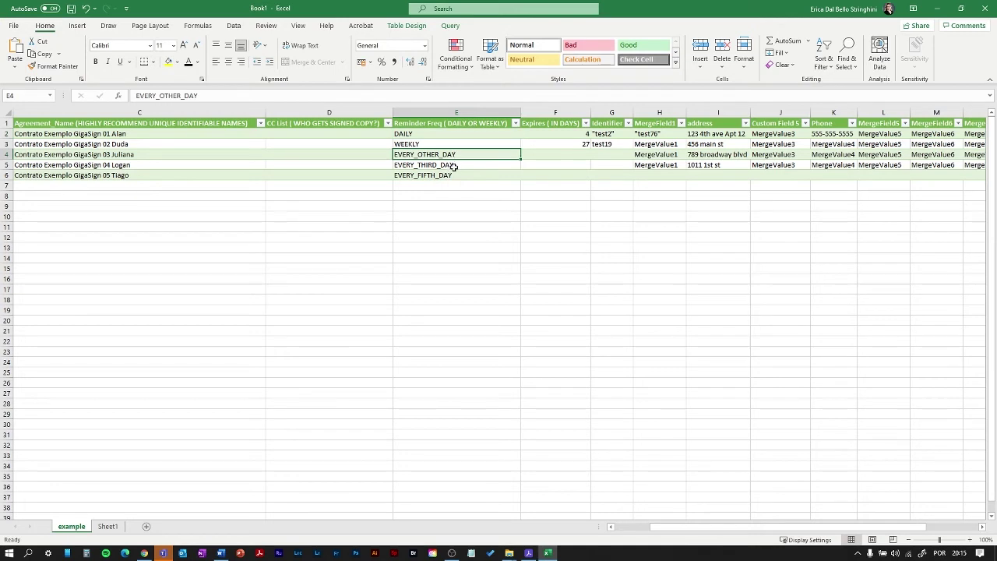
{"action": "left_click", "coordinate": [453, 166]}
{"action": "left_click", "coordinate": [444, 176]}
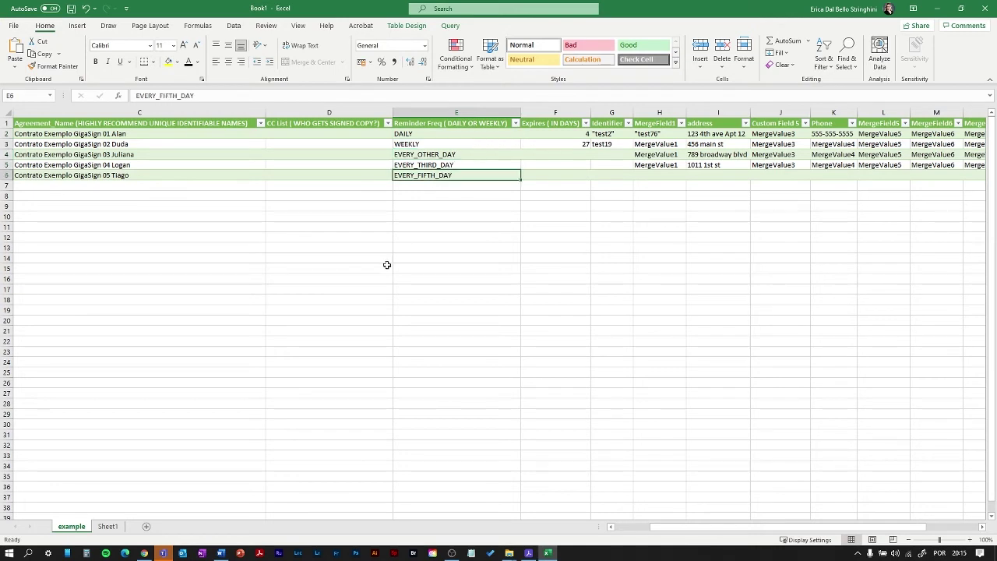
- Set every reminder frequency to WEEKLY by filling E3 down to E6 and pasting into E2
{"action": "left_click", "coordinate": [514, 146]}
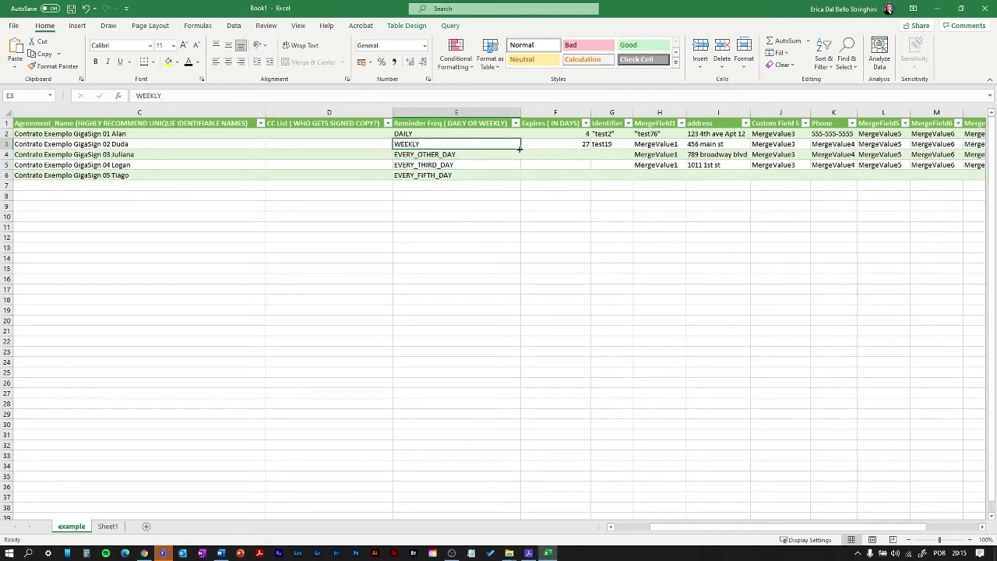
{"action": "left_click_drag", "start_coordinate": [519, 148], "coordinate": [523, 178]}
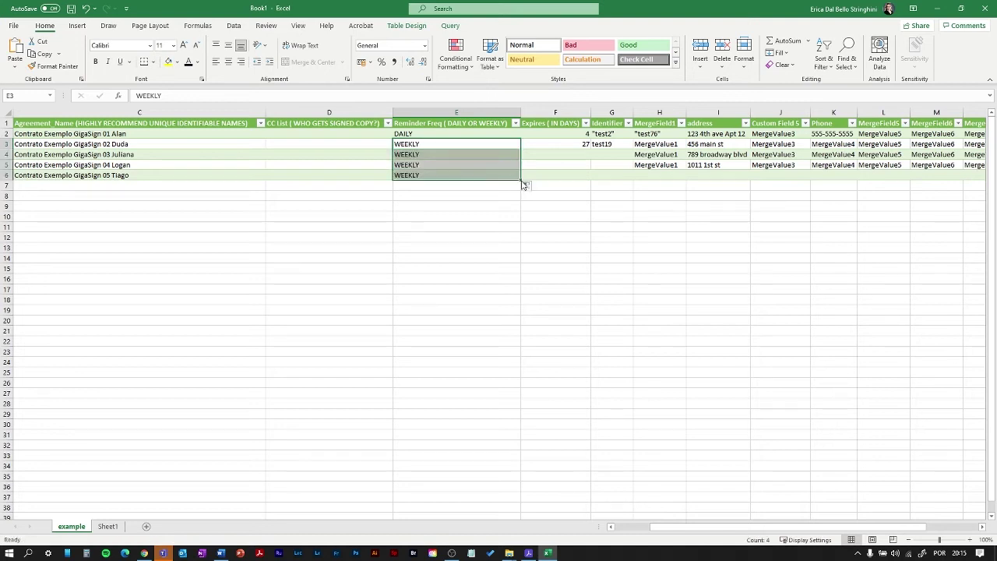
{"action": "left_click", "coordinate": [466, 140]}
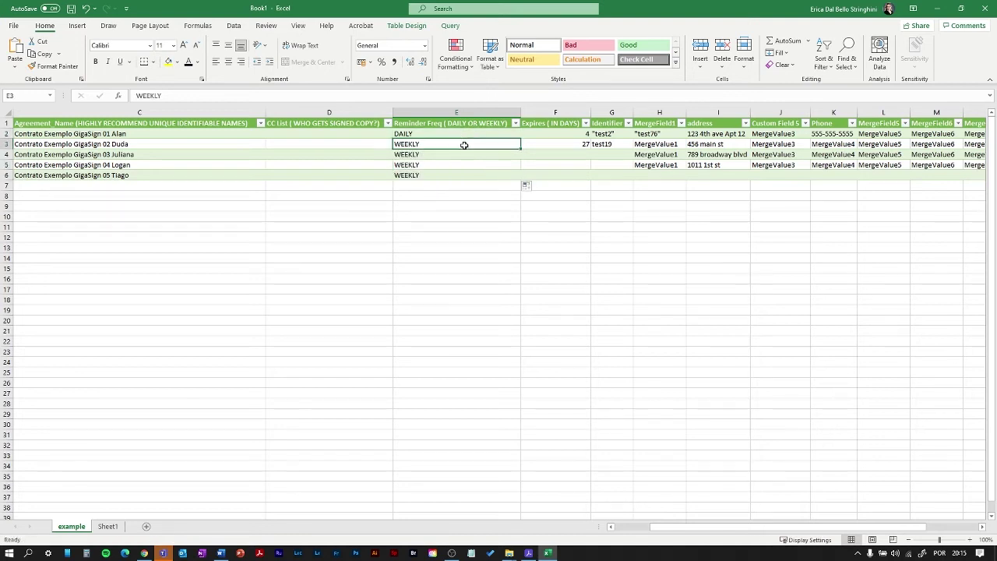
{"action": "key", "text": "ctrl+c"}
{"action": "left_click", "coordinate": [462, 134]}
{"action": "key", "text": "Return"}
{"action": "left_click", "coordinate": [547, 175]}
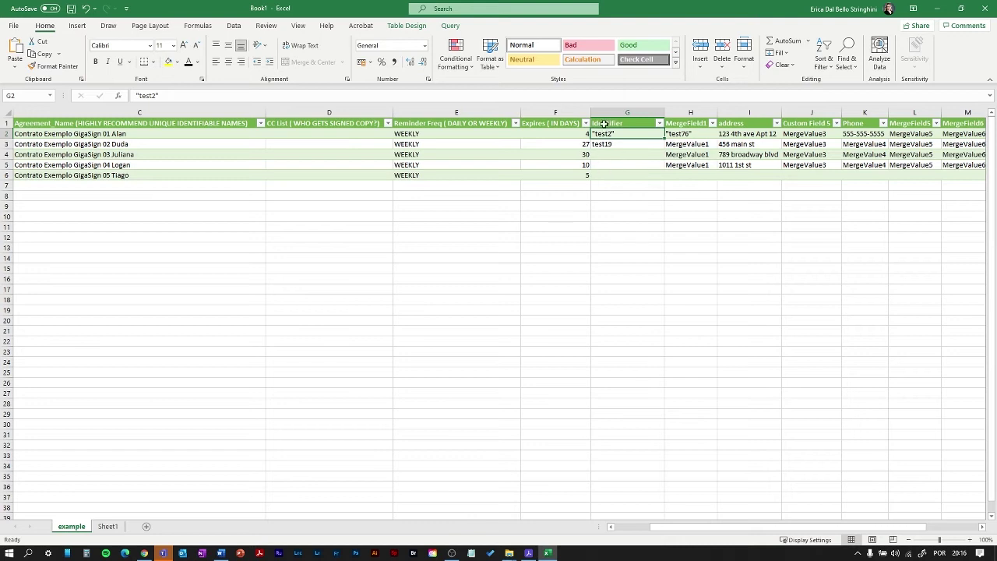
- Make G2 to G4 quoted CONTRATO_ identifiers ending in each recipient's first name
{"action": "key", "text": "ctrl+v"}
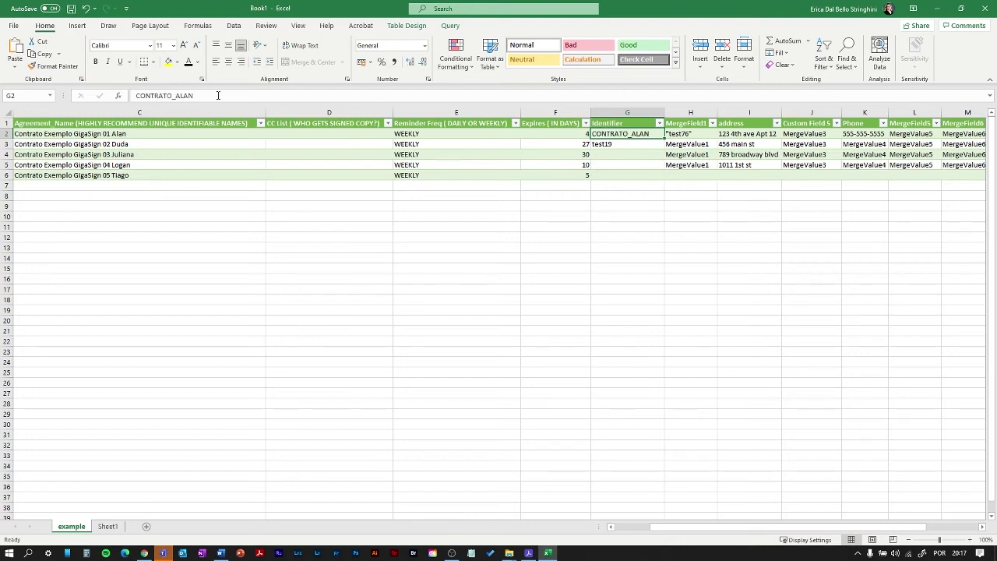
{"action": "left_click", "coordinate": [218, 95]}
{"action": "type", "text": "\""}
{"action": "key", "text": "Home"}
{"action": "type", "text": "\""}
{"action": "left_click", "coordinate": [600, 145]}
{"action": "key", "text": "ctrl+v"}
{"action": "type", "text": "DUDA\""}
{"action": "left_click_drag", "start_coordinate": [175, 96], "coordinate": [258, 100]}
{"action": "key", "text": "Home"}
{"action": "type", "text": "\""}
{"action": "left_click", "coordinate": [622, 155]}
{"action": "key", "text": "ctrl+v"}
{"action": "type", "text": "JULIANA\""}
{"action": "left_click", "coordinate": [609, 164]}
- Enter quoted CONTRATO_ identifiers with recipient names in G5 and G6, then widen column G
{"action": "left_click", "coordinate": [221, 97]}
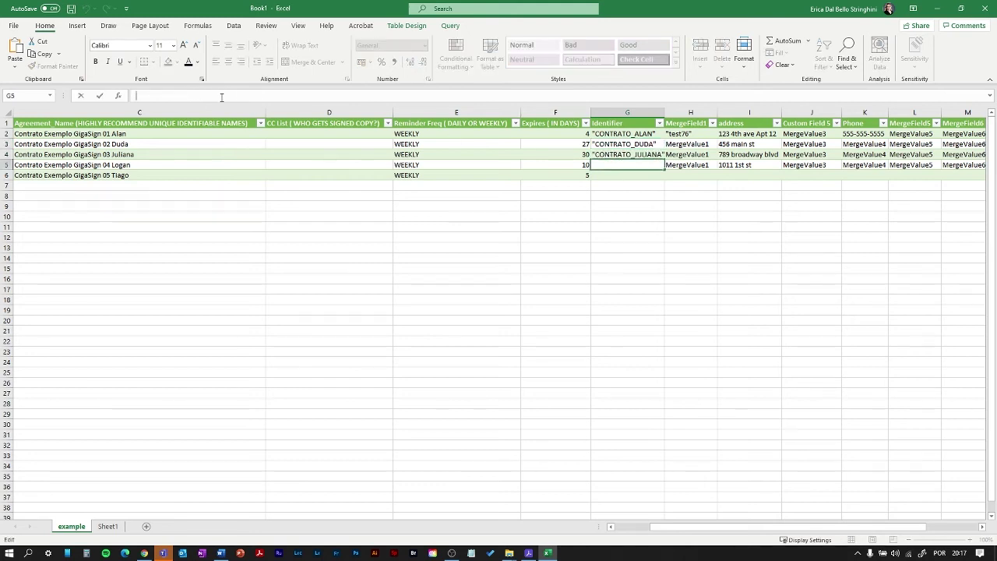
{"action": "type", "text": "\"CONTRATO_LOGAN\""}
{"action": "left_click", "coordinate": [623, 176]}
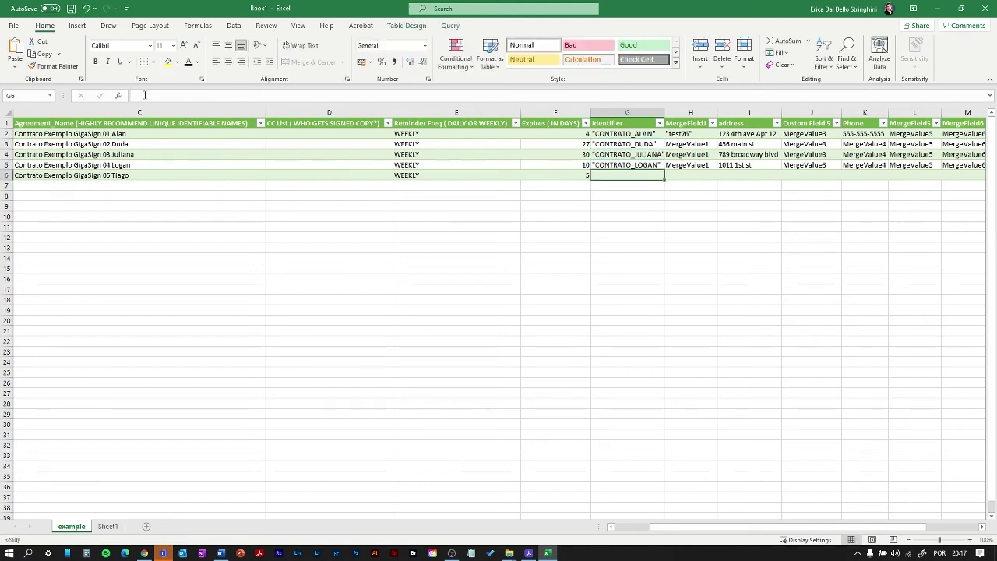
{"action": "left_click", "coordinate": [144, 96]}
{"action": "type", "text": "\""}
{"action": "key", "text": "ctrl+v"}
{"action": "type", "text": "\""}
{"action": "key", "text": "BackSpace"}
{"action": "key", "text": "BackSpace"}
{"action": "key", "text": "BackSpace"}
{"action": "key", "text": "BackSpace"}
{"action": "key", "text": "BackSpace"}
{"action": "type", "text": "TIAGO\""}
{"action": "left_click_drag", "start_coordinate": [665, 112], "coordinate": [687, 112]}
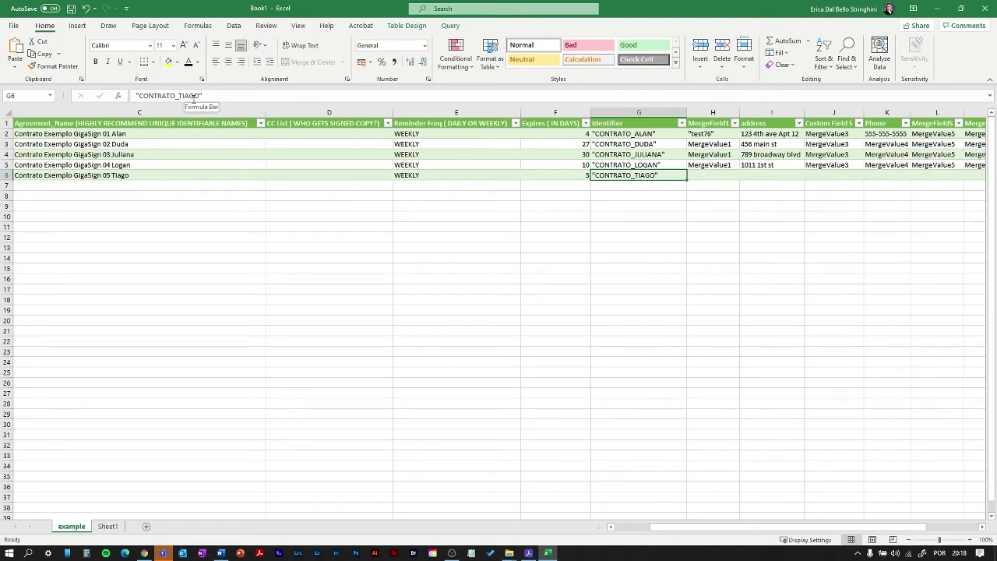
- Delete all table columns from MergeField1 through the end of the table
{"action": "left_click", "coordinate": [706, 134]}
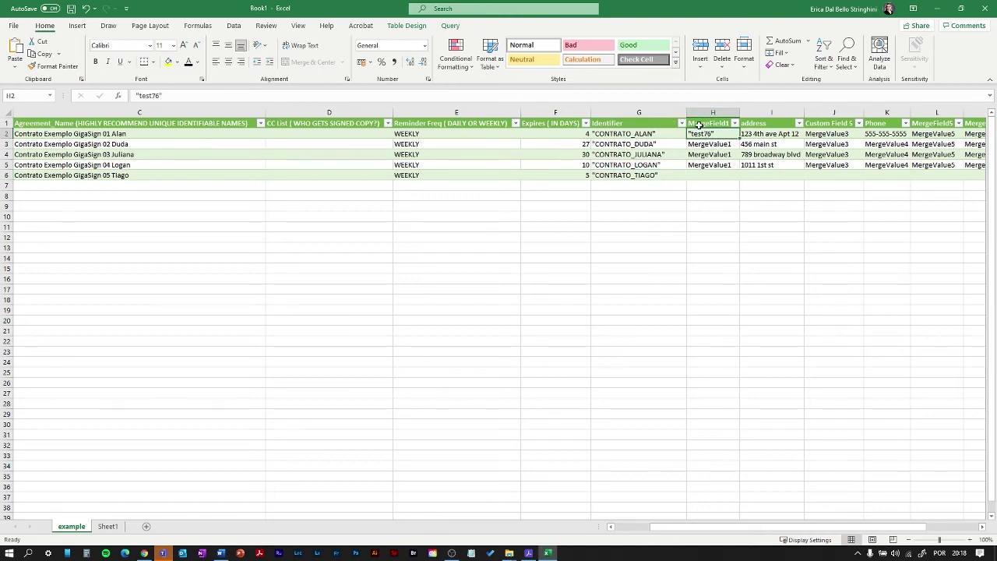
{"action": "left_click", "coordinate": [704, 127]}
{"action": "key", "text": "ctrl+shift+End"}
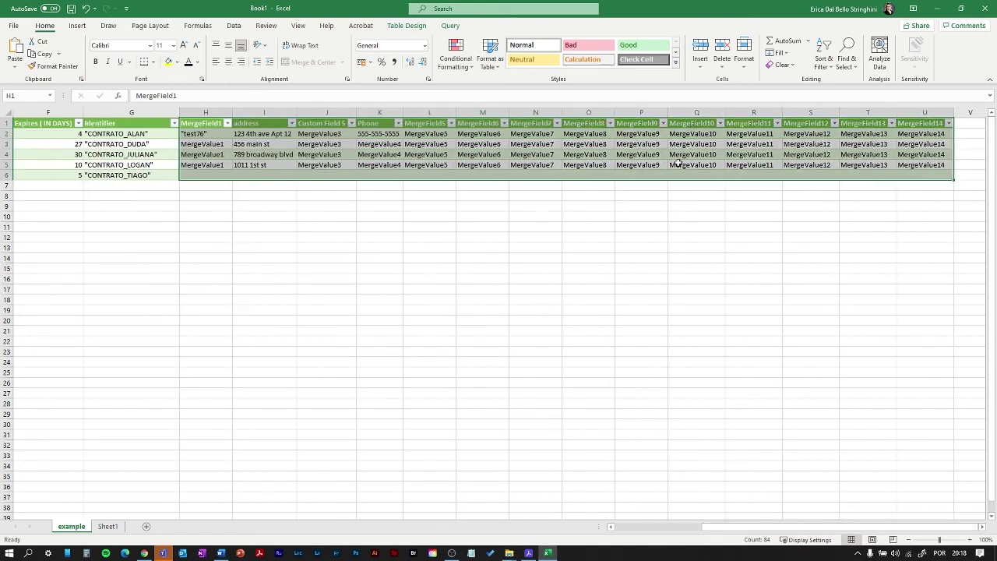
{"action": "right_click", "coordinate": [675, 160]}
{"action": "mouse_move", "coordinate": [705, 295]}
{"action": "left_click", "coordinate": [818, 295]}
{"action": "left_click_drag", "start_coordinate": [779, 528], "coordinate": [725, 534]}
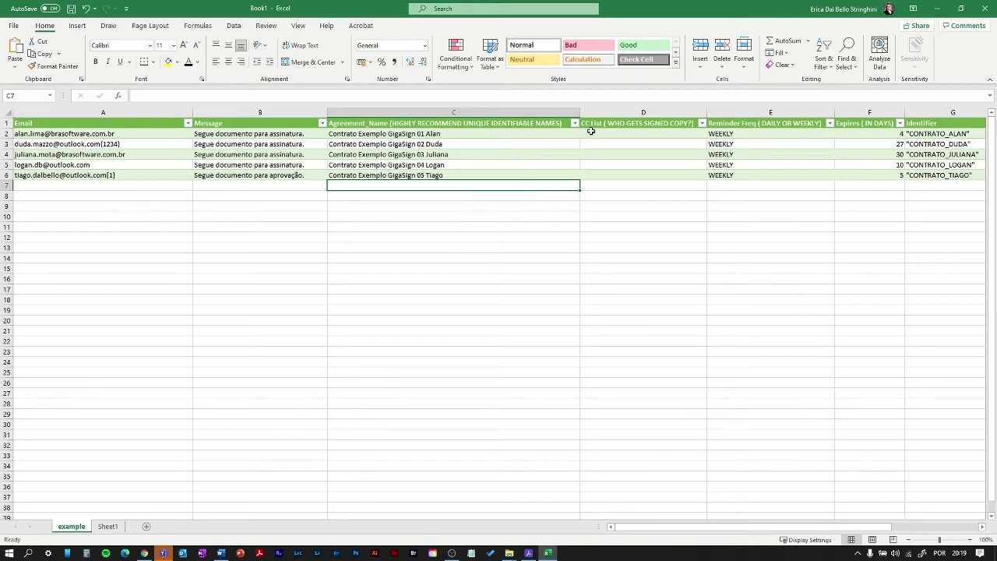
- Review the empty CC List cells and table extent, then bring up the save dialog proposing Book1
{"action": "left_click", "coordinate": [591, 132]}
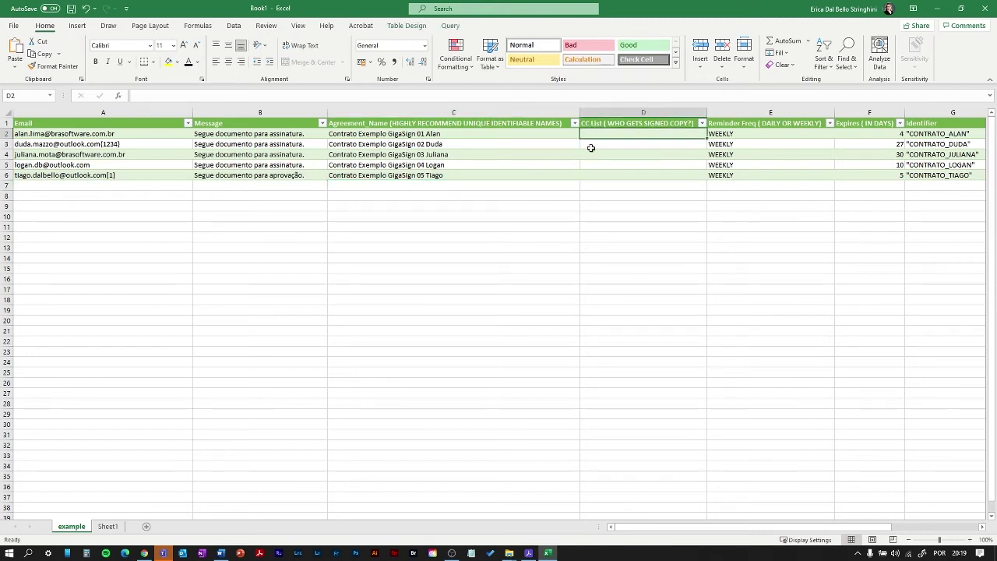
{"action": "left_click", "coordinate": [592, 145]}
{"action": "left_click", "coordinate": [590, 164]}
{"action": "key", "text": "ctrl+a"}
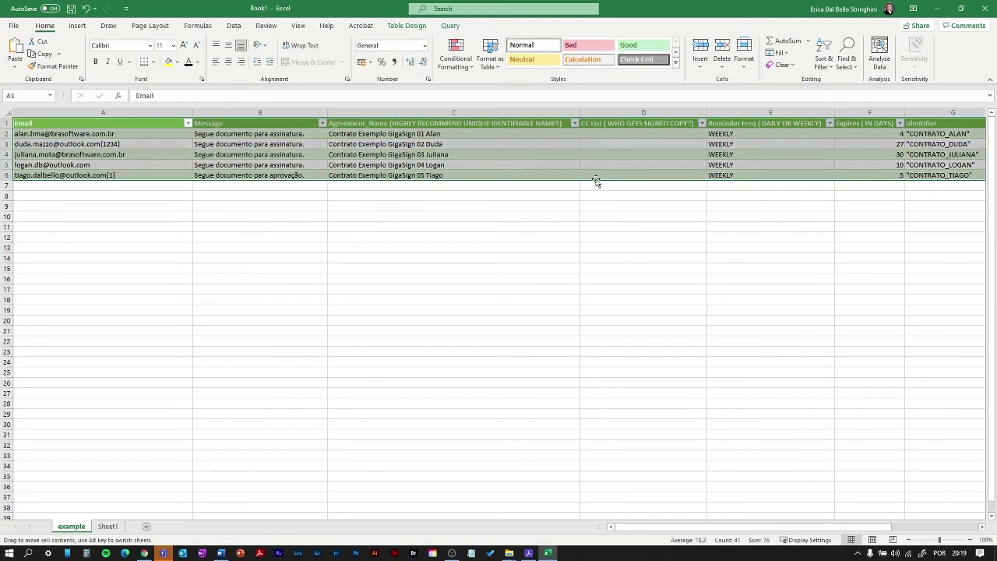
{"action": "left_click", "coordinate": [597, 164]}
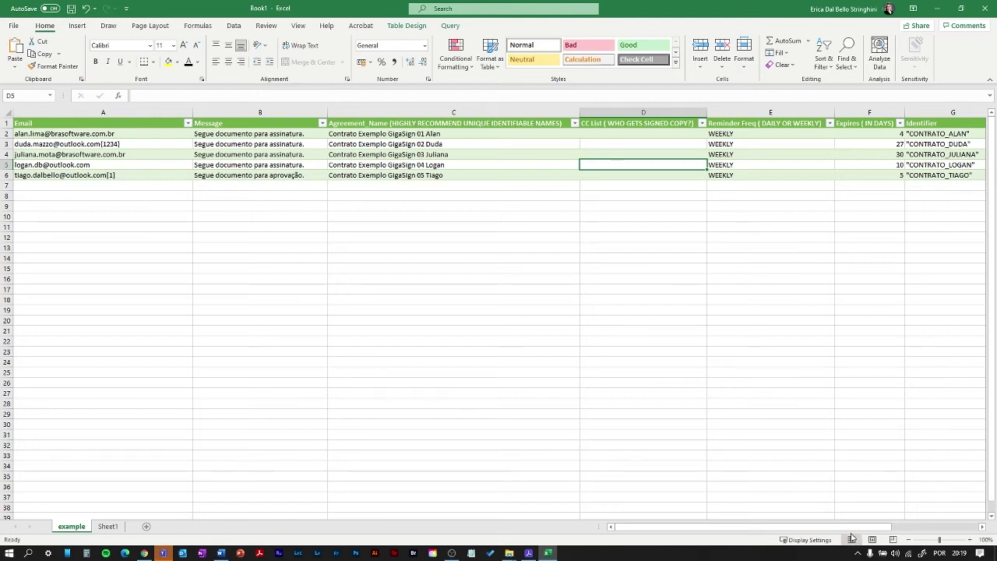
{"action": "scroll", "coordinate": [768, 438], "scroll_direction": "right", "scroll_amount": 3}
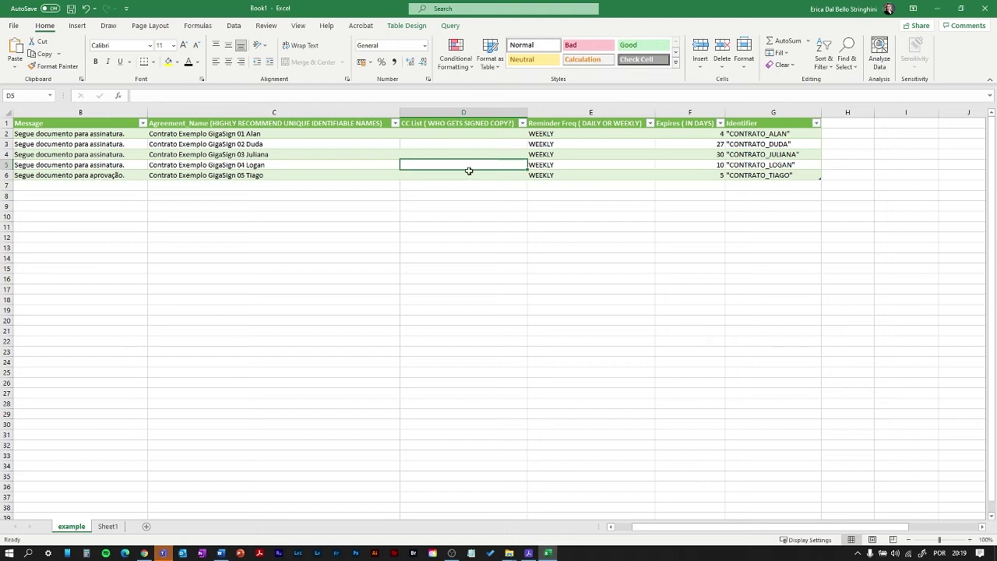
{"action": "scroll", "coordinate": [378, 345], "scroll_direction": "left", "scroll_amount": 1}
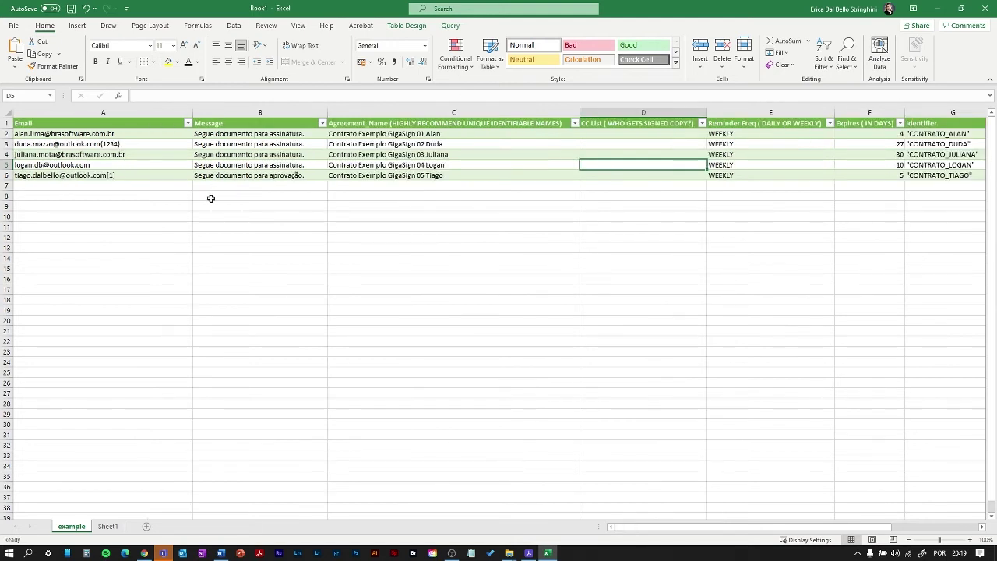
{"action": "left_click", "coordinate": [157, 186]}
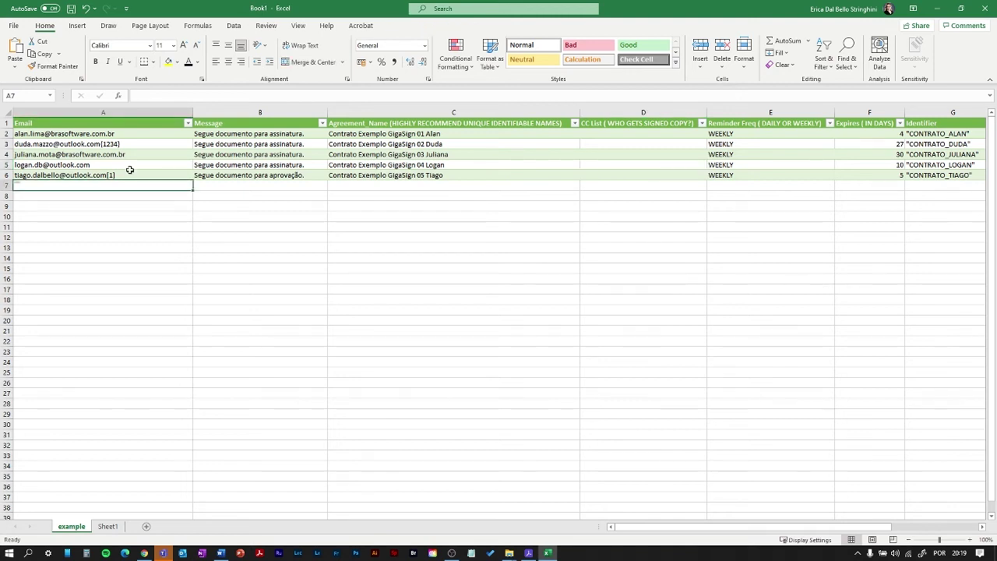
{"action": "key", "text": "ctrl+s"}
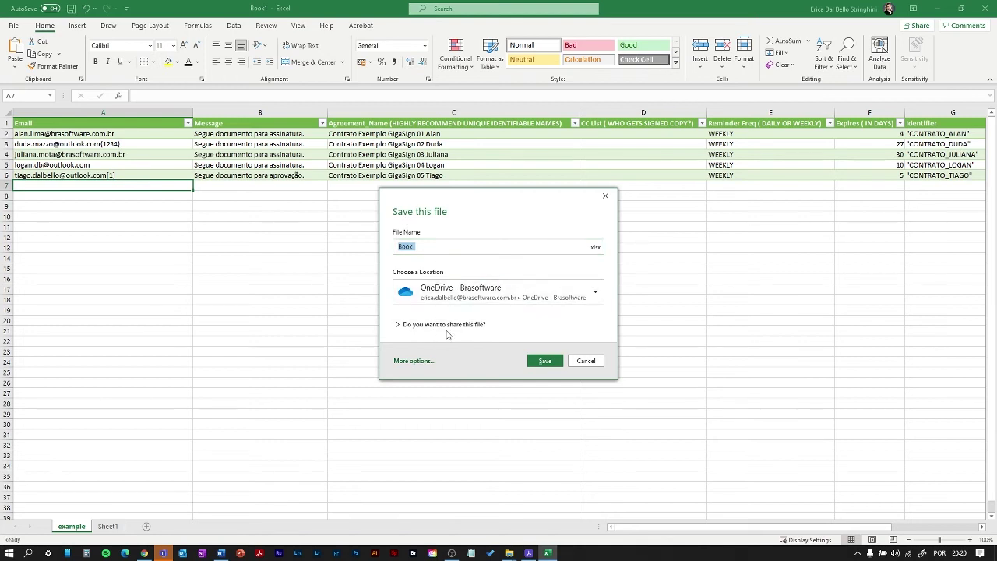
- Save the workbook and a CSV (Comma delimited) copy named ARQUIVO-CSV-EXEMPLO-GIGASIGN
{"action": "left_click", "coordinate": [416, 366]}
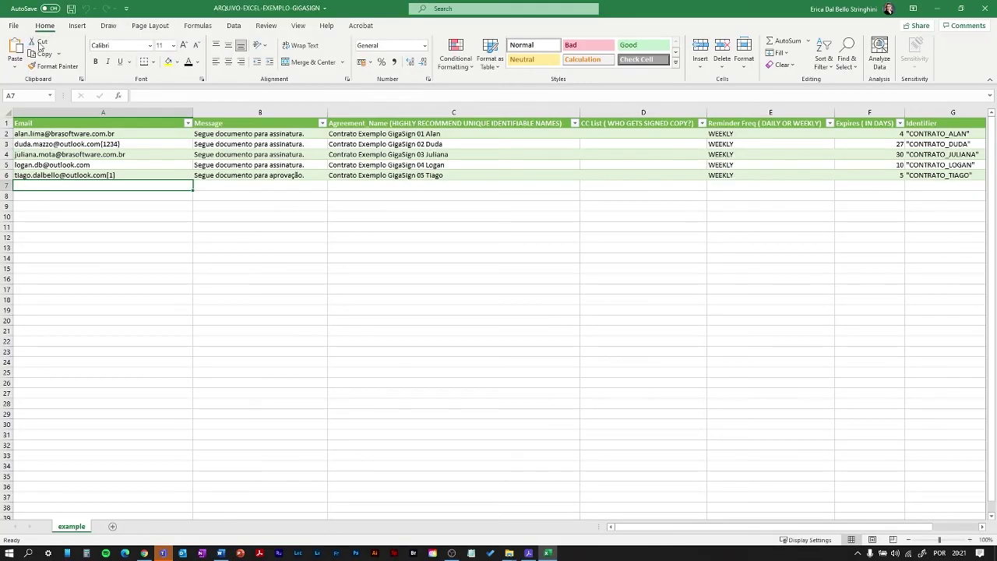
{"action": "left_click", "coordinate": [13, 25]}
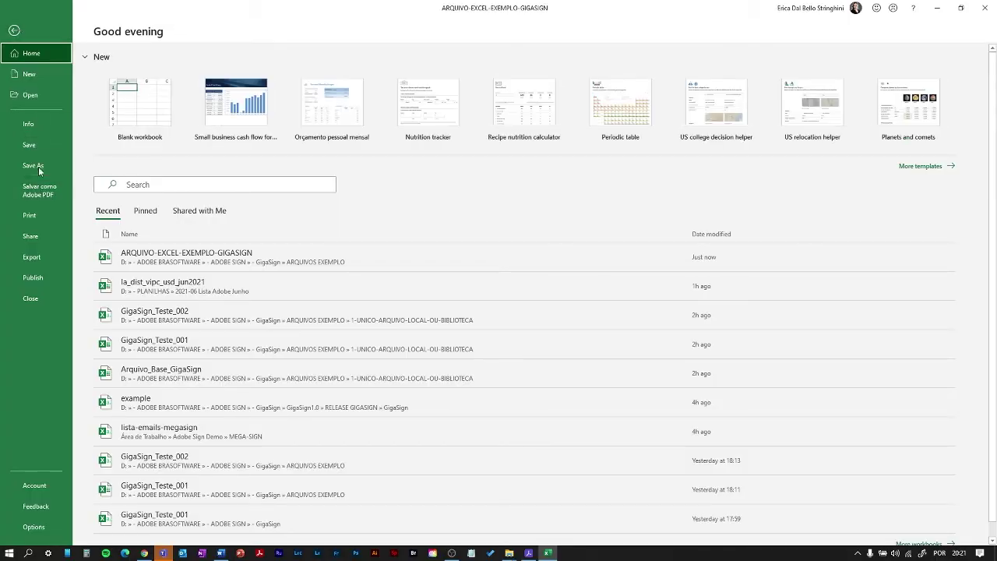
{"action": "left_click", "coordinate": [34, 166]}
{"action": "left_click", "coordinate": [421, 93]}
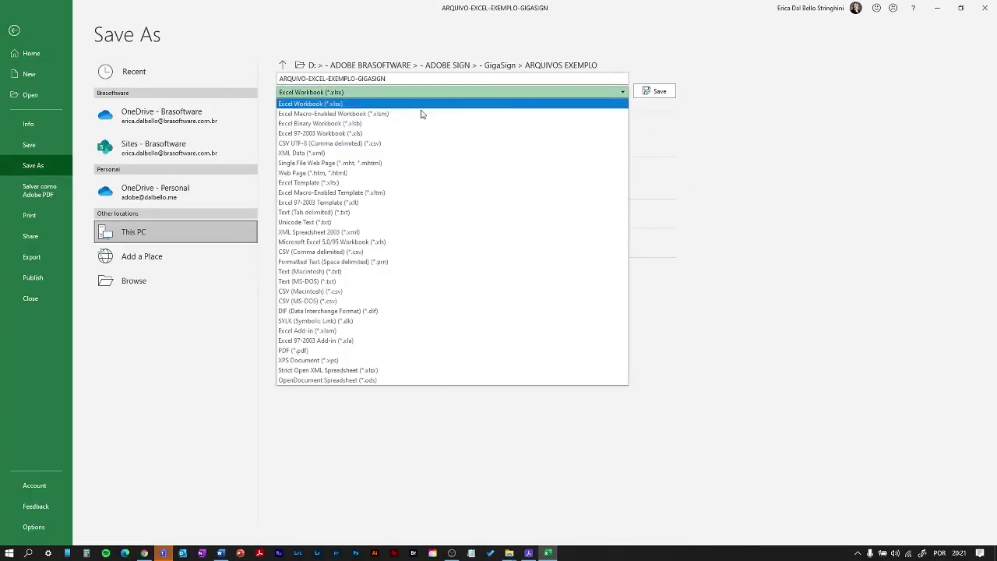
{"action": "left_click", "coordinate": [380, 251]}
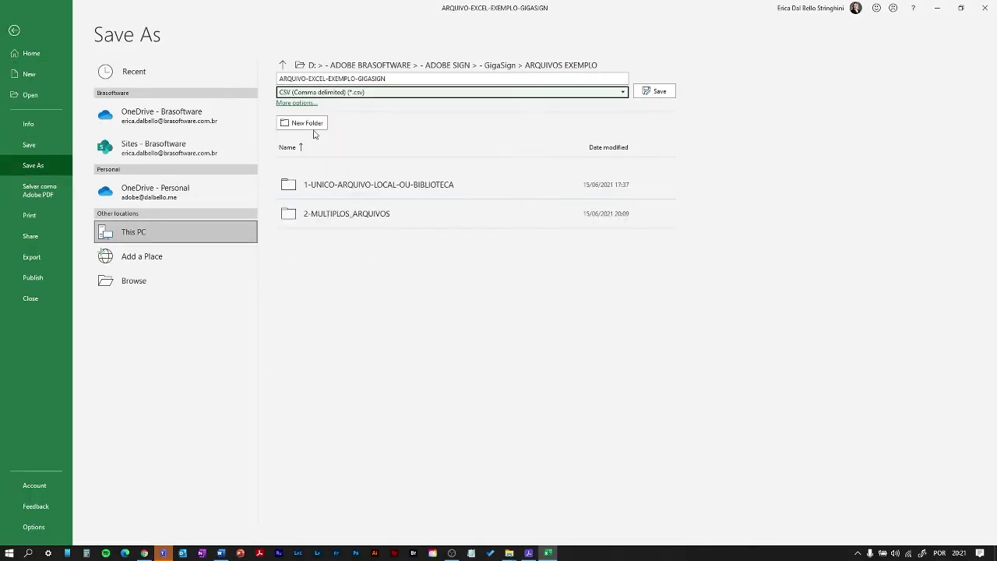
{"action": "left_click", "coordinate": [309, 78]}
{"action": "left_click_drag", "start_coordinate": [308, 79], "coordinate": [326, 79]}
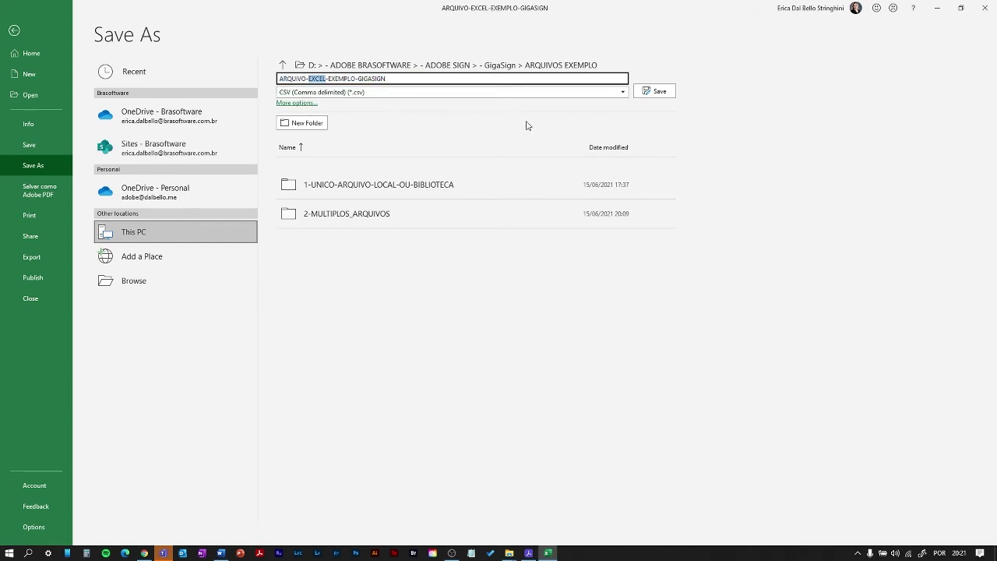
{"action": "type", "text": "CSV"}
{"action": "left_click", "coordinate": [660, 93]}
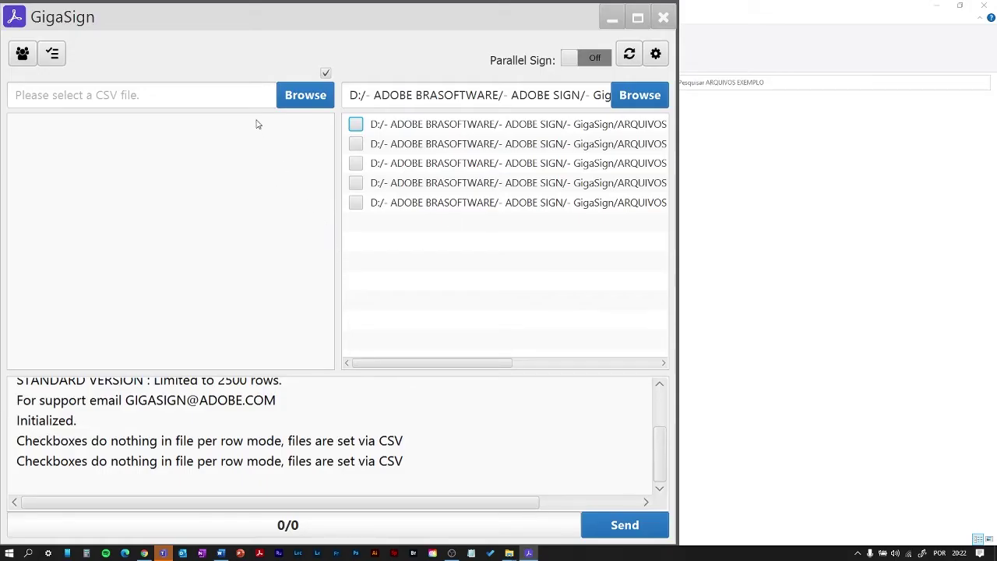
{"action": "left_click", "coordinate": [295, 98]}
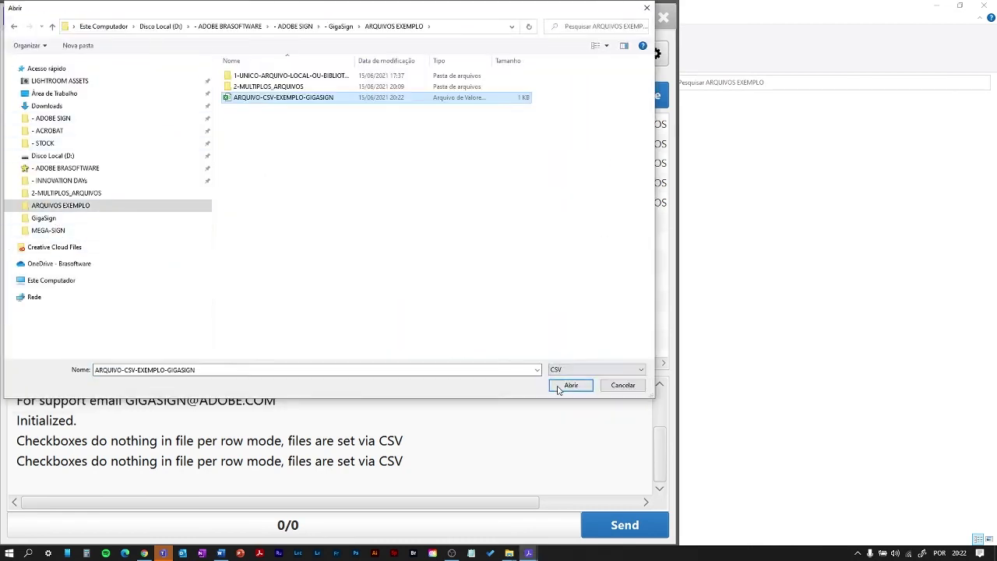
- Load ARQUIVO-CSV-EXEMPLO-GIGASIGN from ARQUIVOS EXEMPLO as five checked recipient groups
{"action": "left_click", "coordinate": [572, 383]}
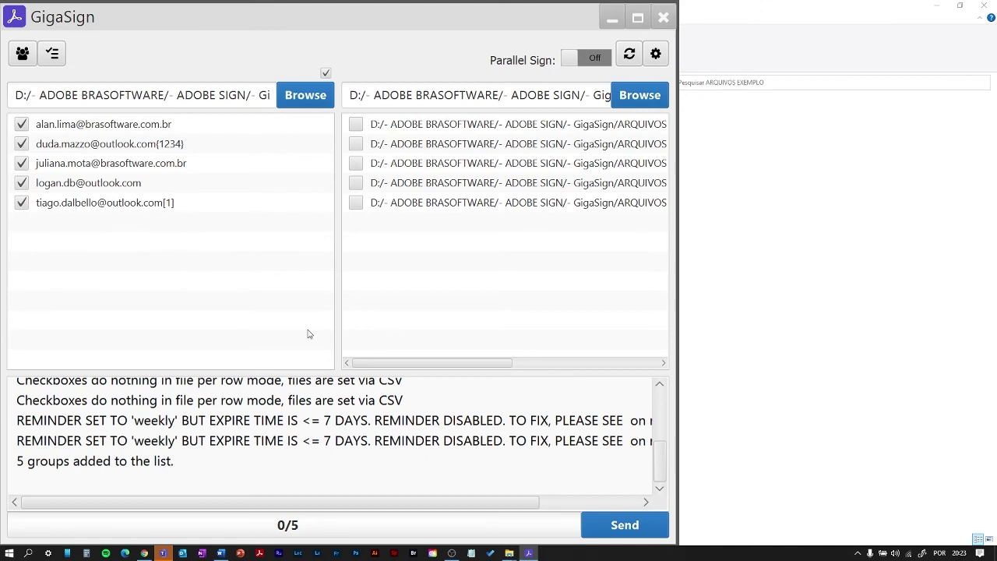
- Send all five loaded agreements to their recipients
{"action": "left_click", "coordinate": [624, 527]}
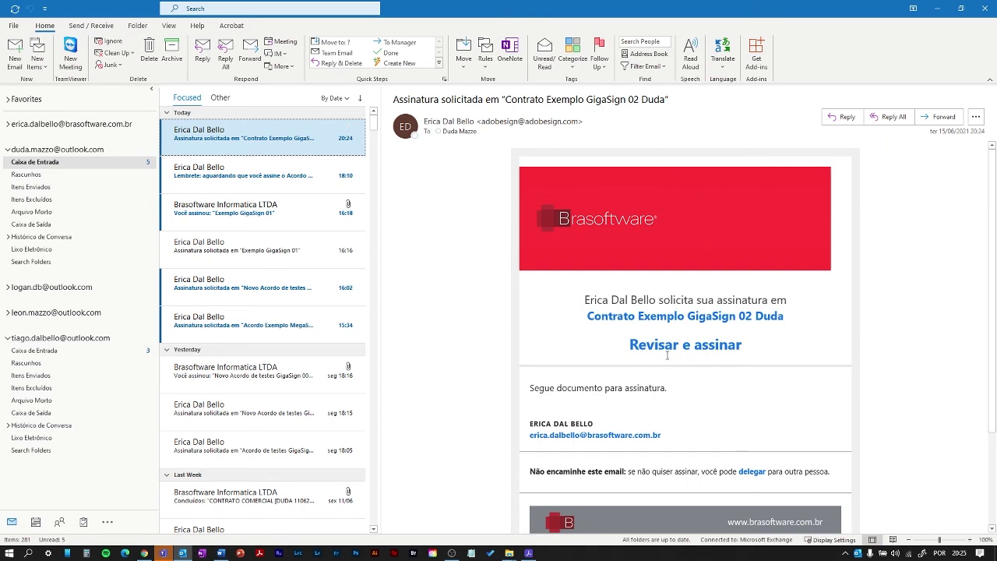
- Follow the Revisar e assinar link for Contrato Exemplo GigaSign 02 in the email
{"action": "left_click", "coordinate": [667, 349]}
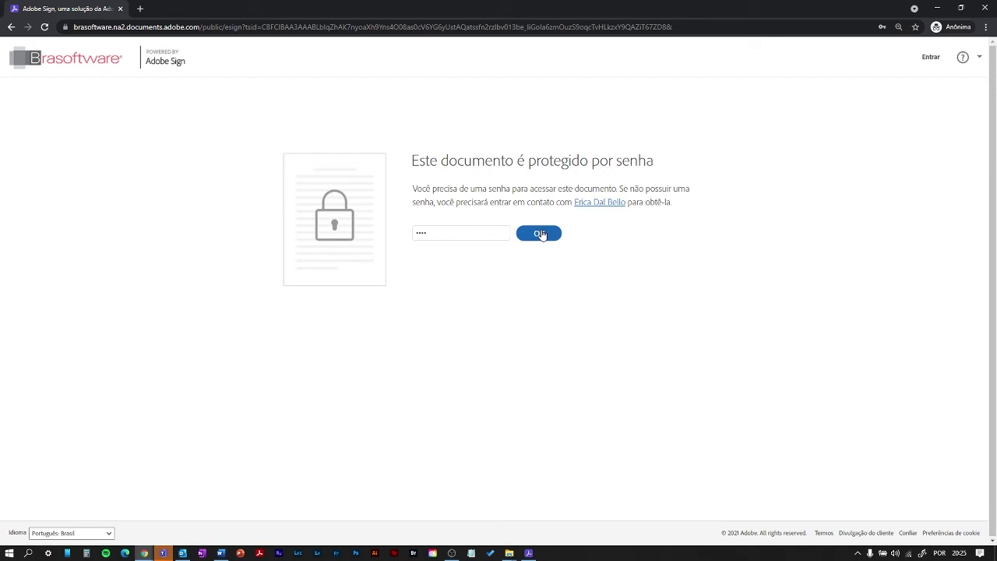
- Unlock the contract 02 document with its password and scroll to the signature field
{"action": "left_click", "coordinate": [540, 234]}
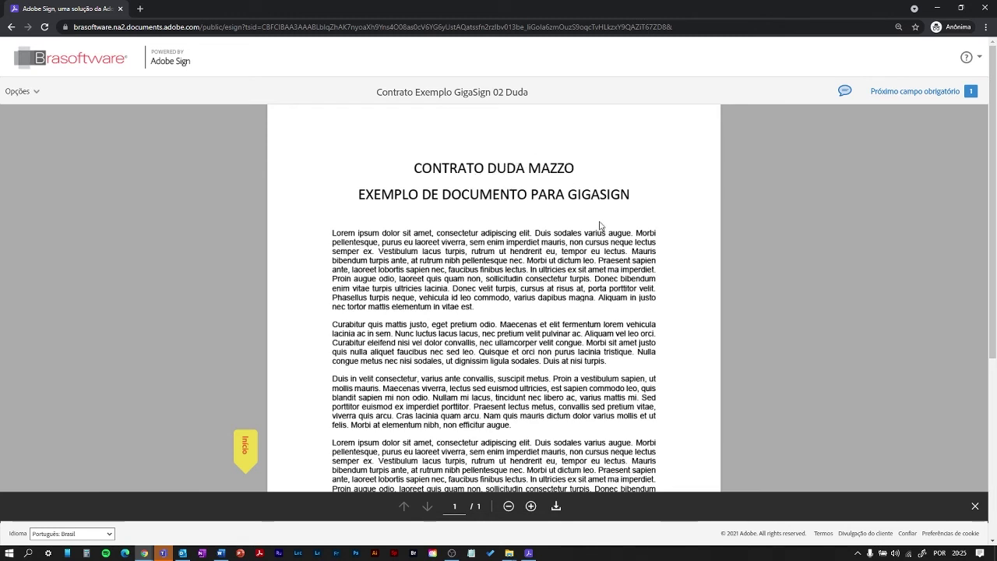
{"action": "scroll", "coordinate": [601, 226], "scroll_direction": "down", "scroll_amount": 2}
{"action": "scroll", "coordinate": [601, 226], "scroll_direction": "down", "scroll_amount": 3}
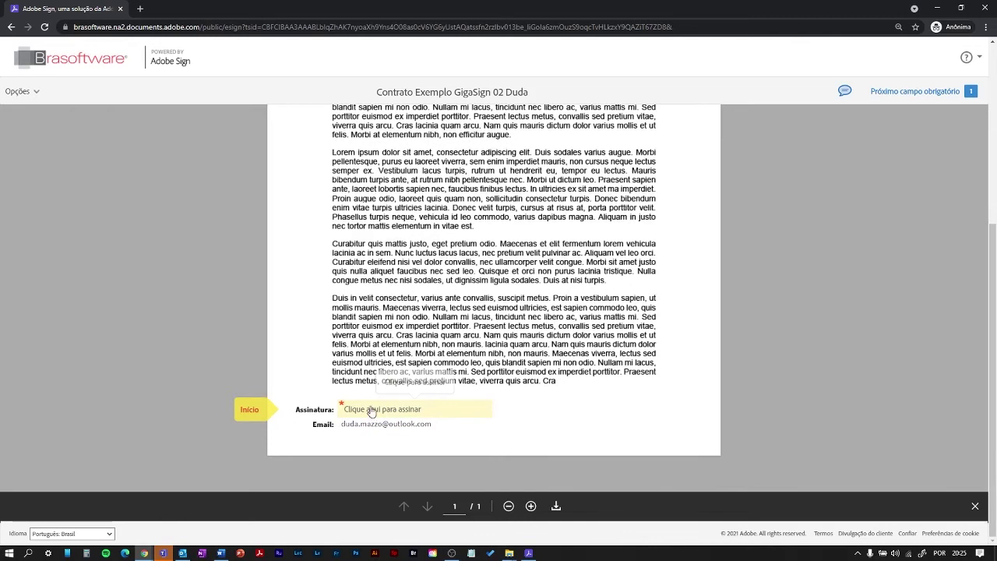
- Sign contract 02 with the reason 'eu concordo com isso', then open contract 05's acceptance request
{"action": "left_click", "coordinate": [370, 412]}
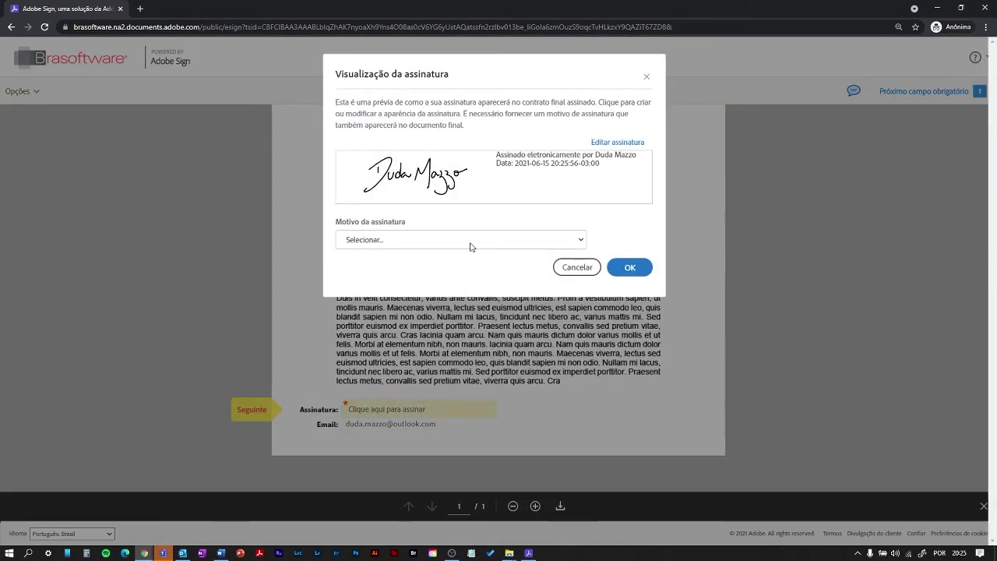
{"action": "left_click", "coordinate": [471, 244]}
{"action": "left_click", "coordinate": [474, 276]}
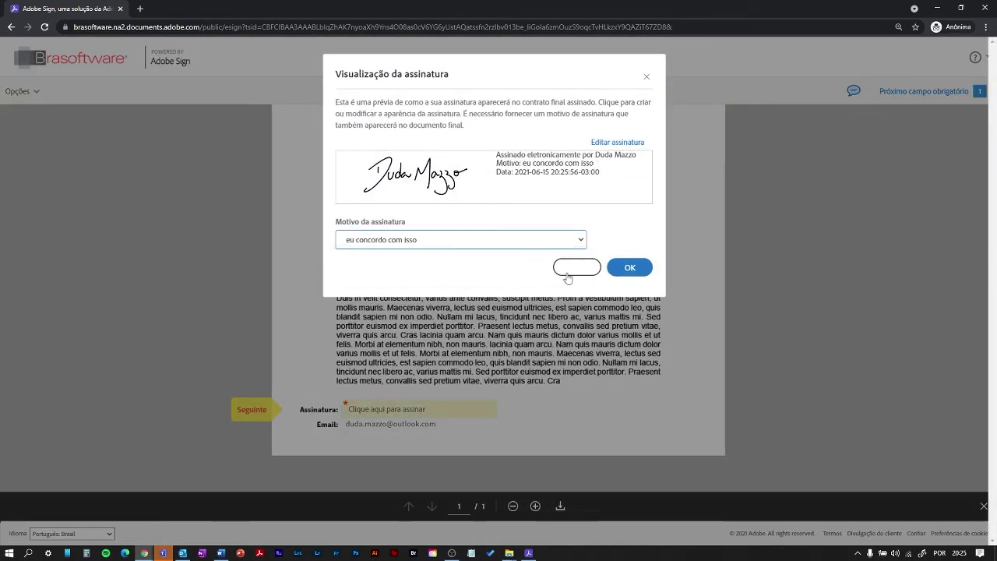
{"action": "left_click", "coordinate": [629, 269]}
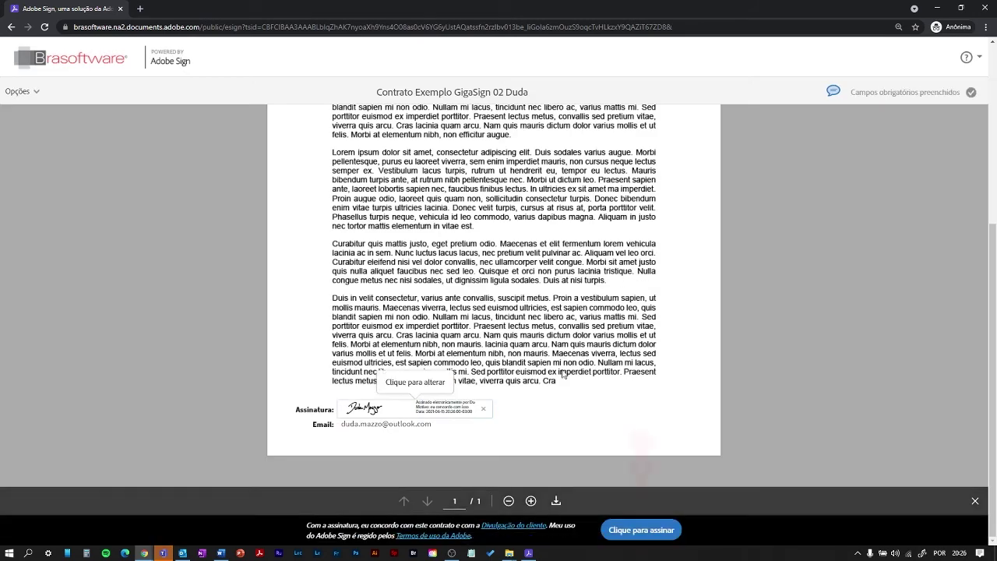
{"action": "left_click", "coordinate": [634, 533]}
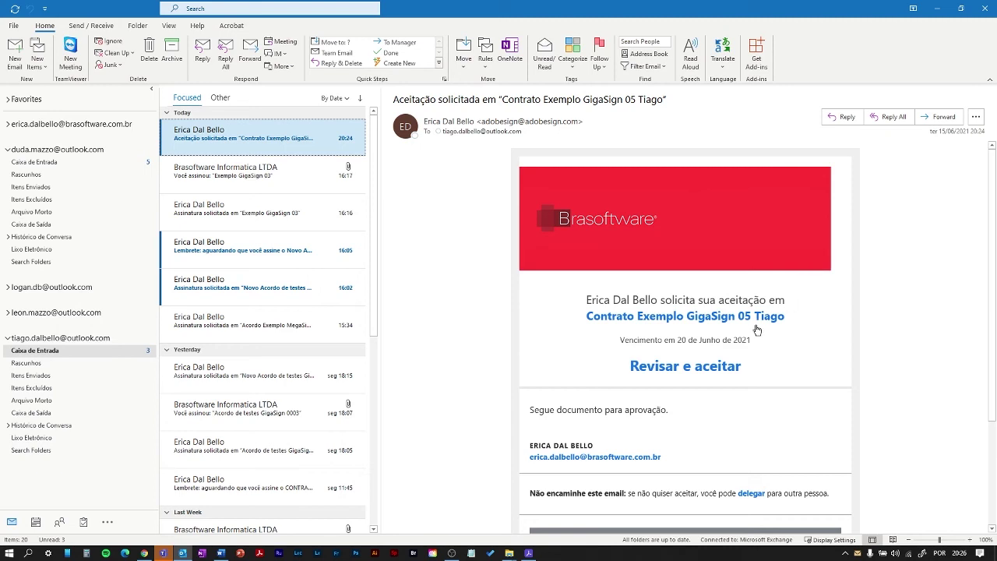
{"action": "left_click", "coordinate": [675, 373]}
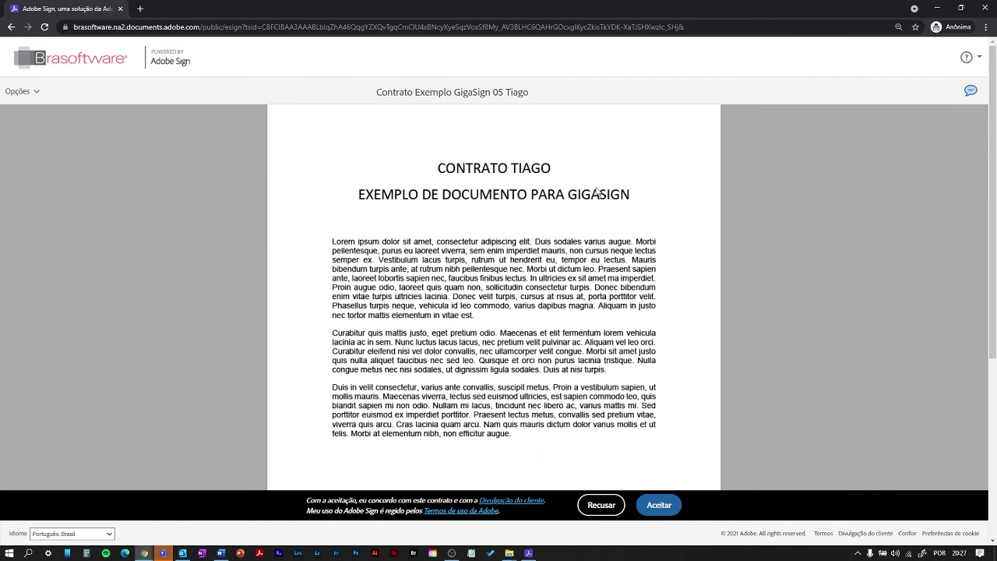
- Accept Contrato Exemplo GigaSign 05, entering the acceptor's first name in the Nome field
{"action": "scroll", "coordinate": [559, 207], "scroll_direction": "down", "scroll_amount": 4}
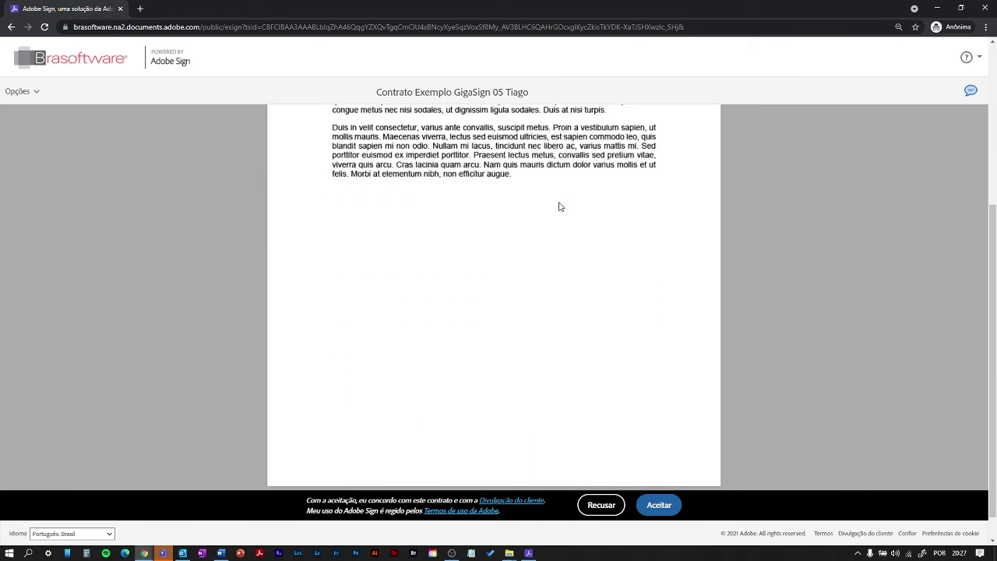
{"action": "scroll", "coordinate": [559, 207], "scroll_direction": "up", "scroll_amount": 4}
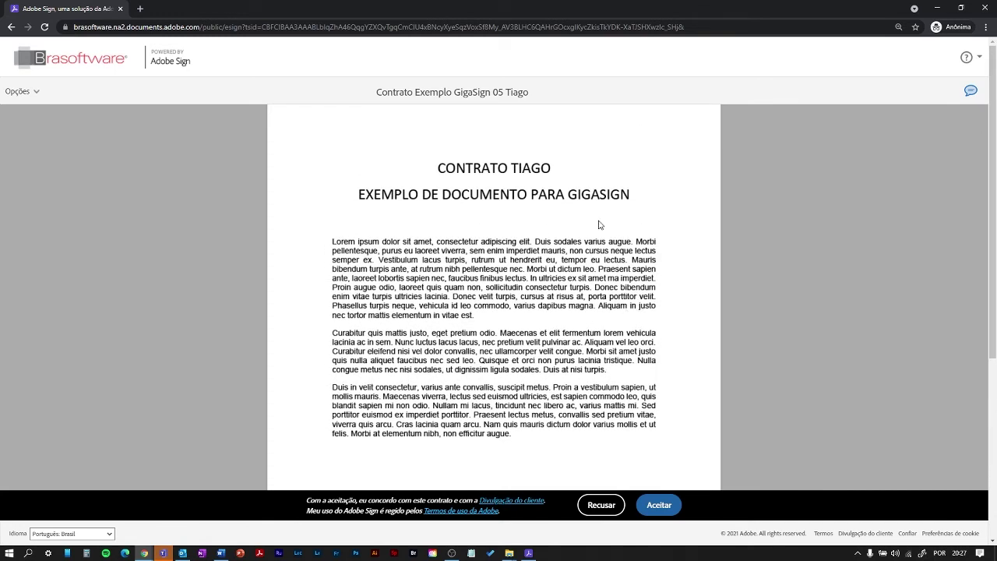
{"action": "scroll", "coordinate": [599, 225], "scroll_direction": "down", "scroll_amount": 4}
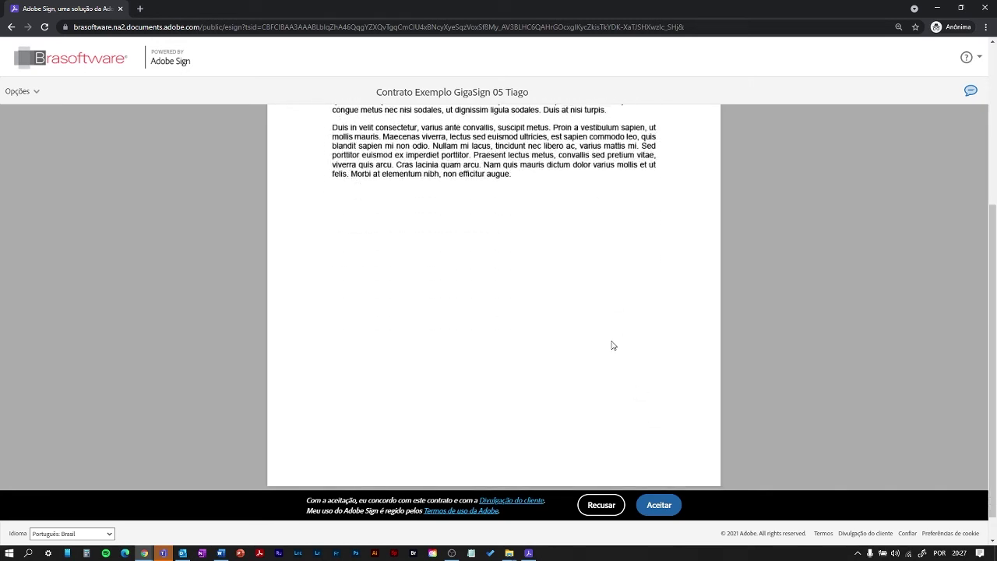
{"action": "left_click", "coordinate": [654, 507]}
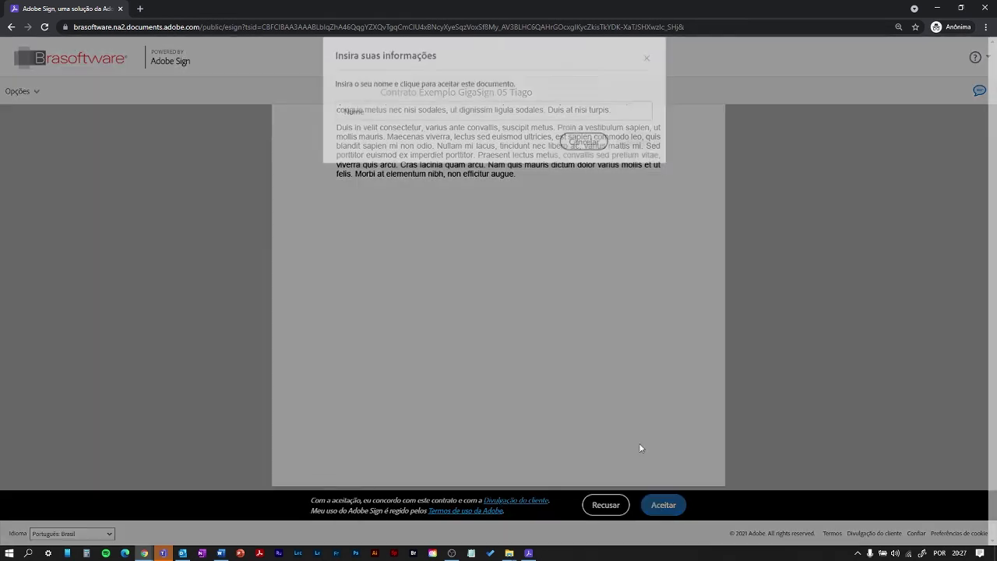
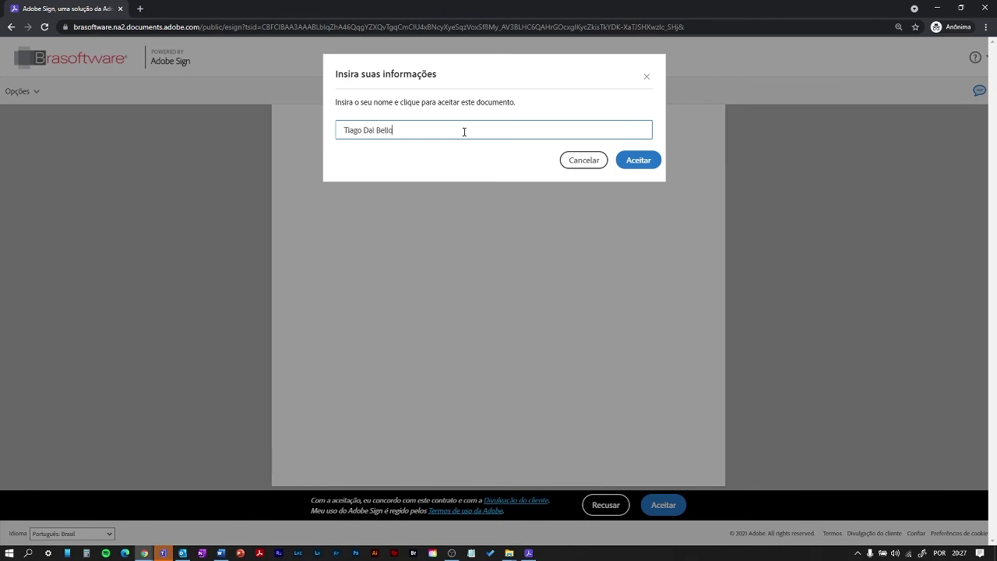
{"action": "left_click", "coordinate": [639, 160]}
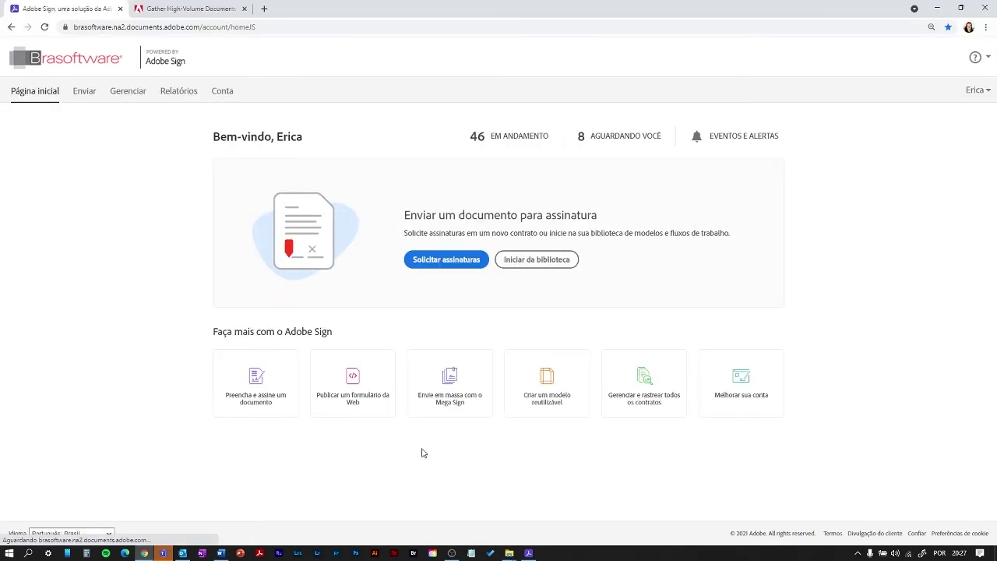
- Bring GigaSign forward and show the Send Management list of sent batches
{"action": "left_click", "coordinate": [530, 554]}
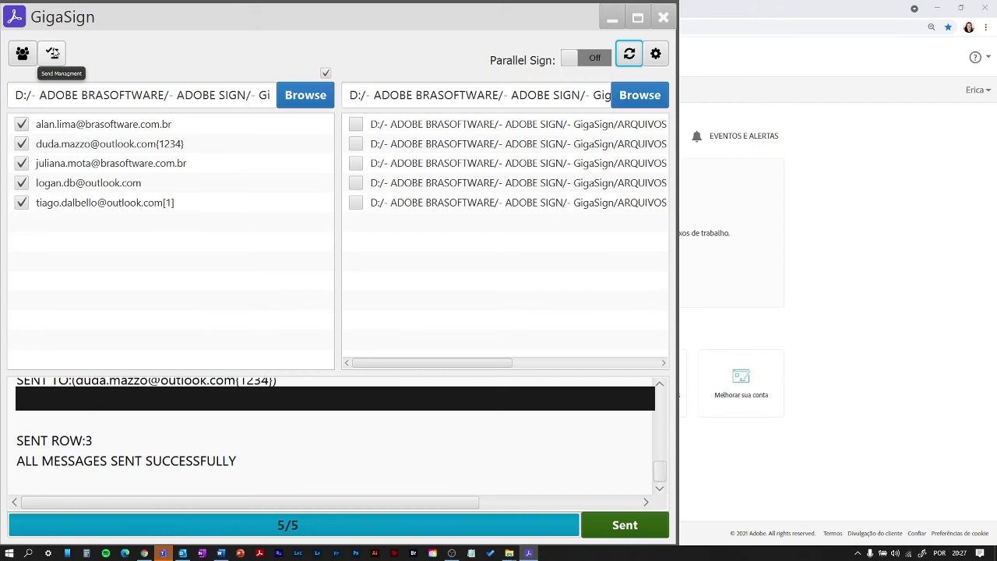
{"action": "left_click", "coordinate": [53, 53]}
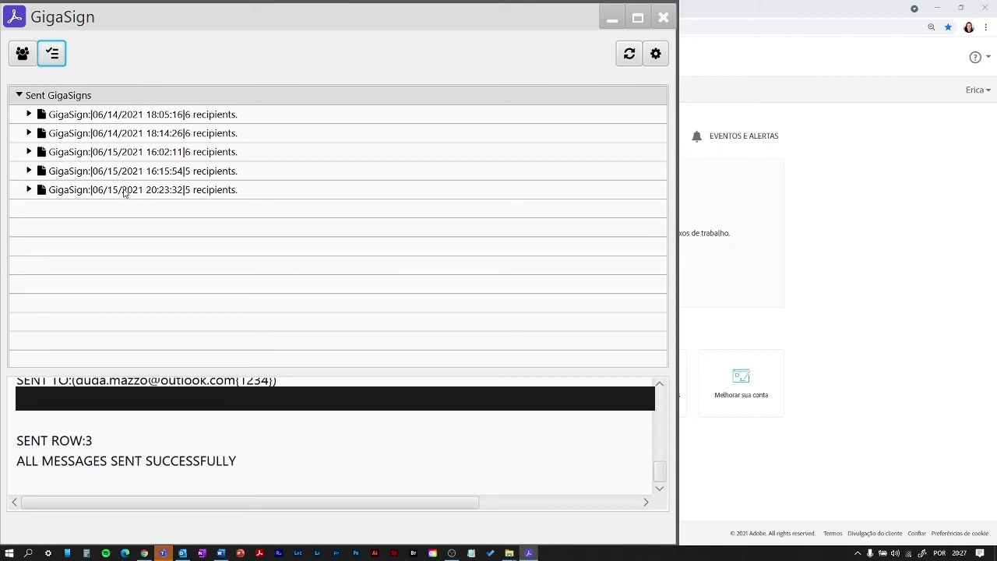
- Update the status of the 06/15/2021 20:23:32 batch and expand its recipients
{"action": "left_click", "coordinate": [91, 194]}
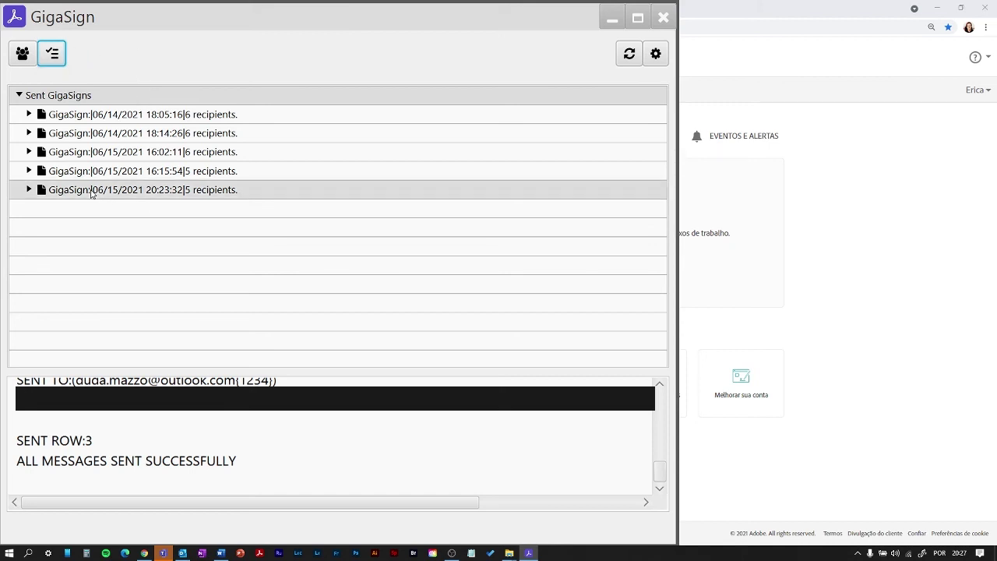
{"action": "right_click", "coordinate": [69, 193]}
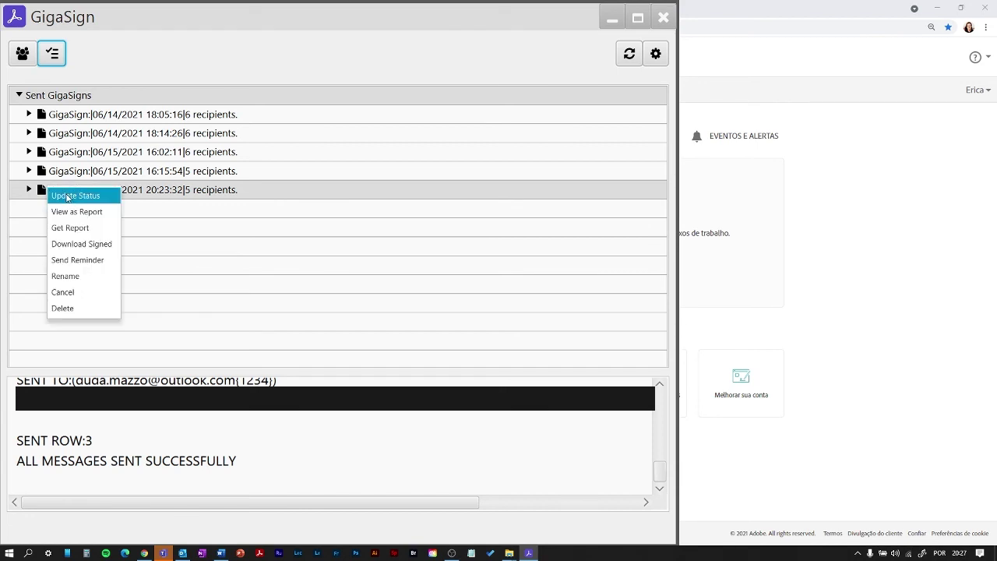
{"action": "left_click", "coordinate": [68, 197]}
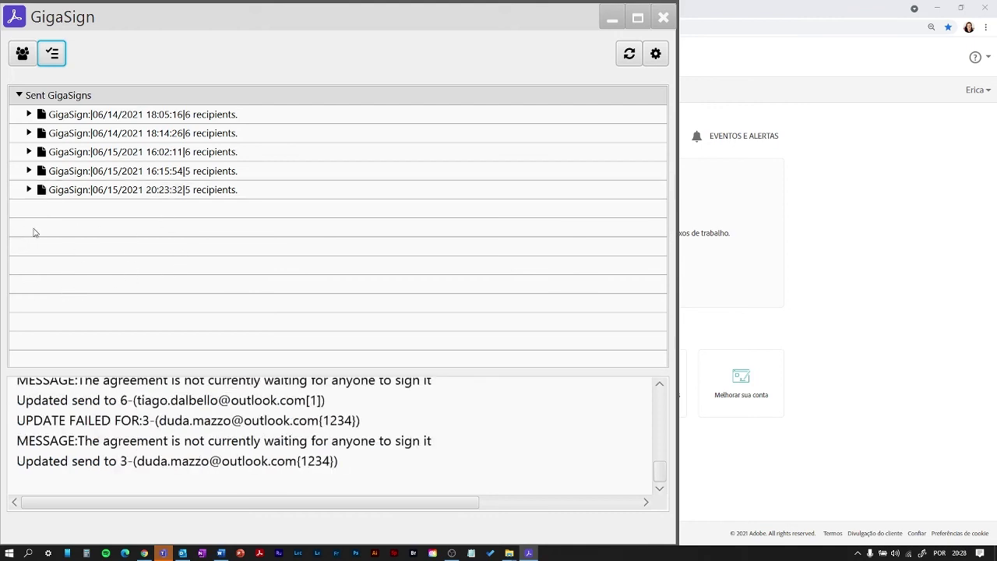
{"action": "left_click", "coordinate": [29, 190]}
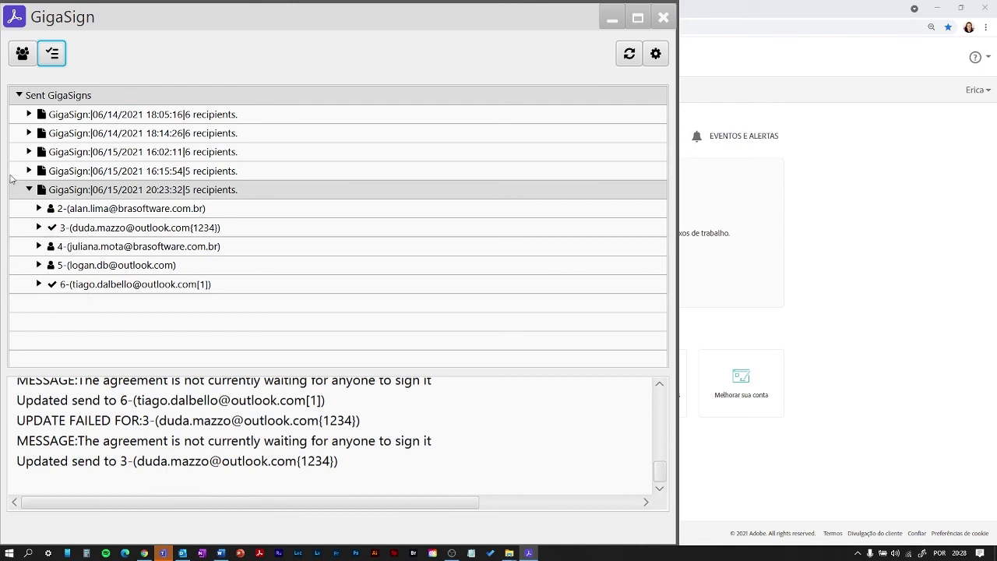
- Browse the recipients of the 16:15:54, 16:02:11 and 06/14/2021 18:14:26 batches
{"action": "left_click", "coordinate": [28, 170]}
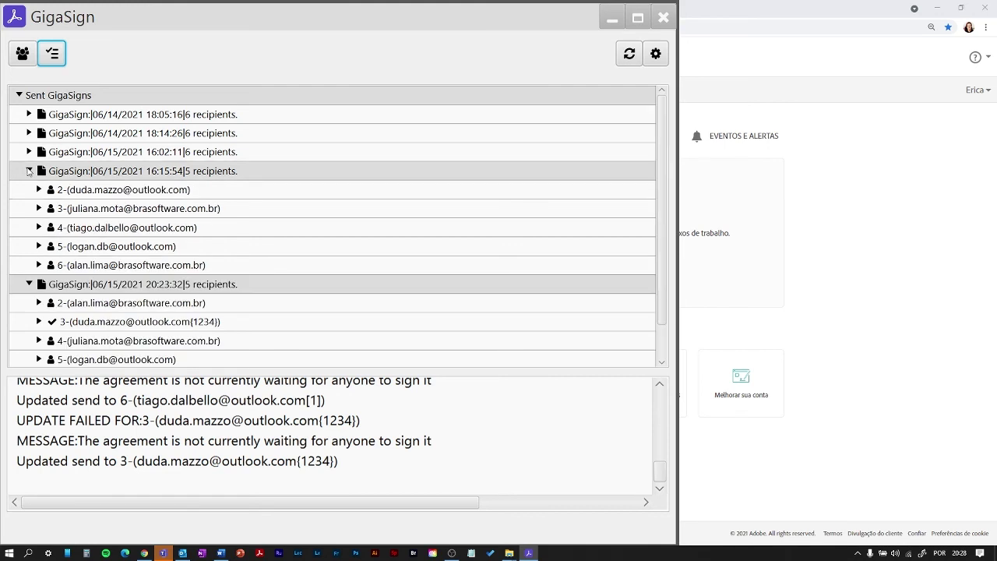
{"action": "left_click", "coordinate": [29, 170]}
{"action": "left_click", "coordinate": [29, 151]}
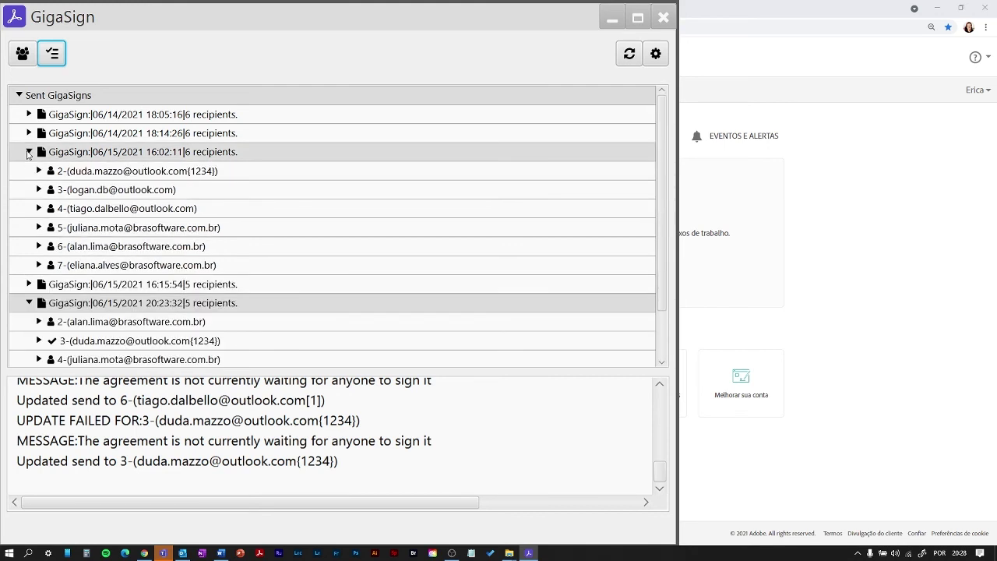
{"action": "left_click", "coordinate": [29, 152]}
{"action": "left_click", "coordinate": [29, 133]}
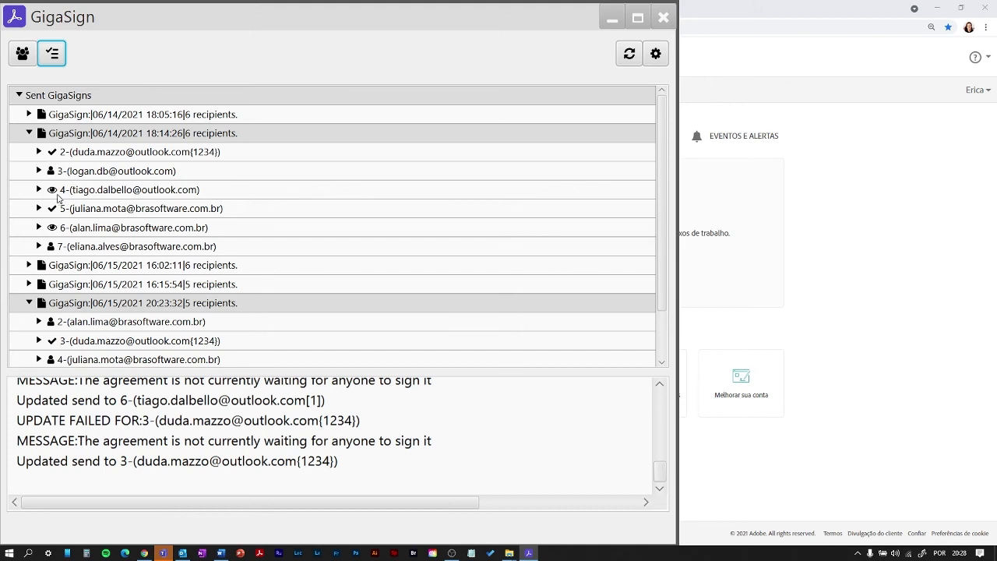
{"action": "mouse_move", "coordinate": [49, 193]}
{"action": "left_click", "coordinate": [29, 133]}
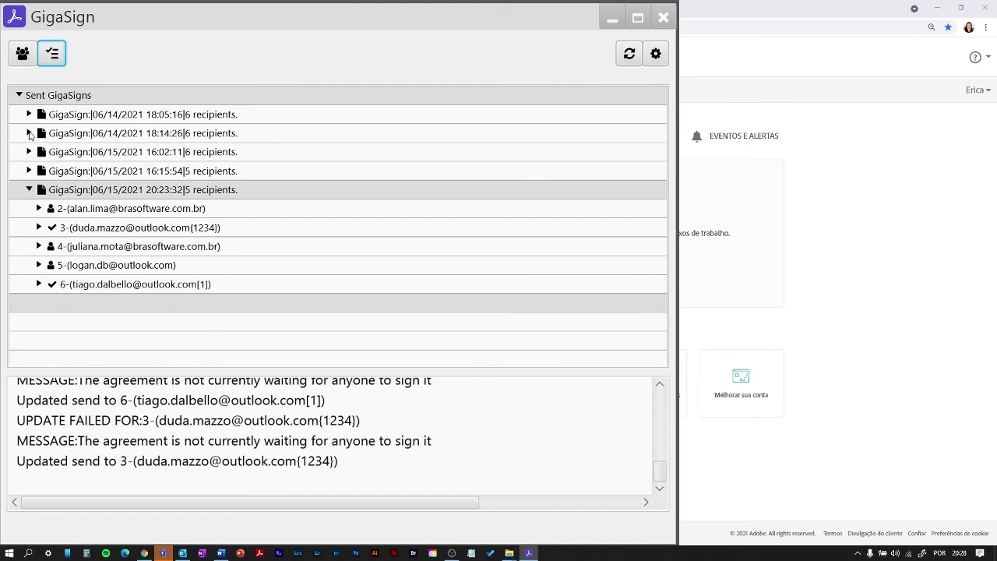
- Send reminders to the pending recipients of the 06/14/2021 18:14:26 batch
{"action": "right_click", "coordinate": [60, 134]}
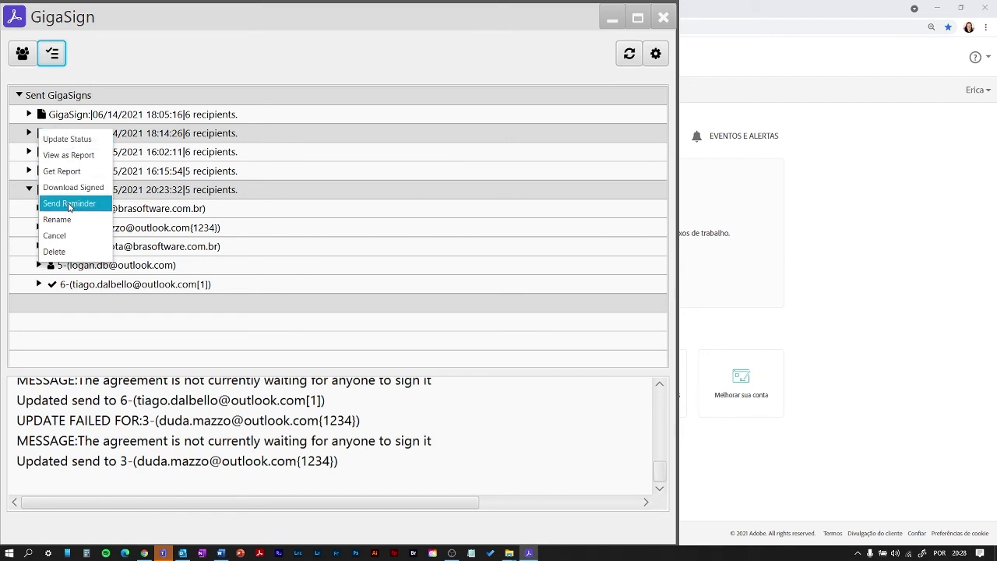
{"action": "left_click", "coordinate": [69, 206]}
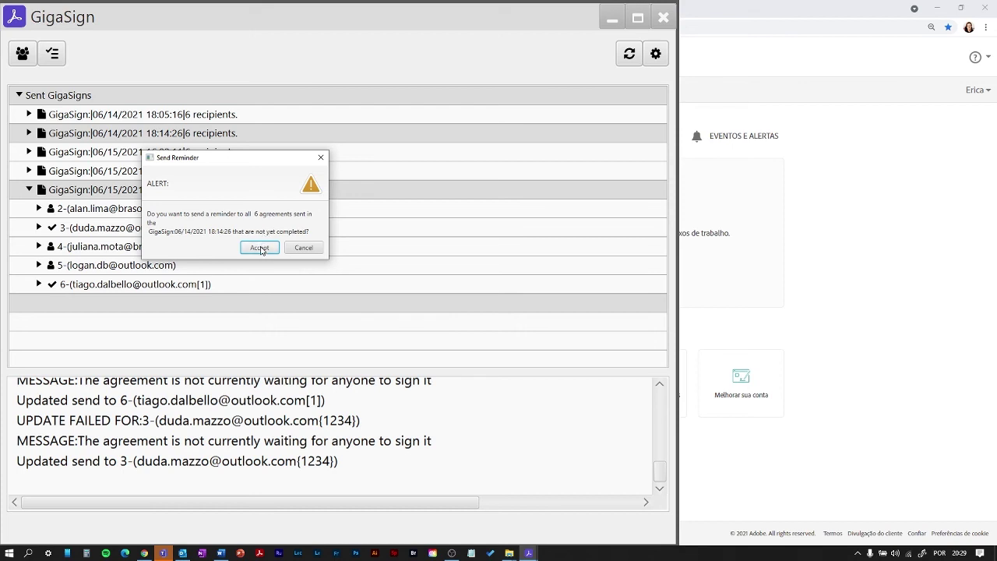
{"action": "left_click", "coordinate": [260, 248]}
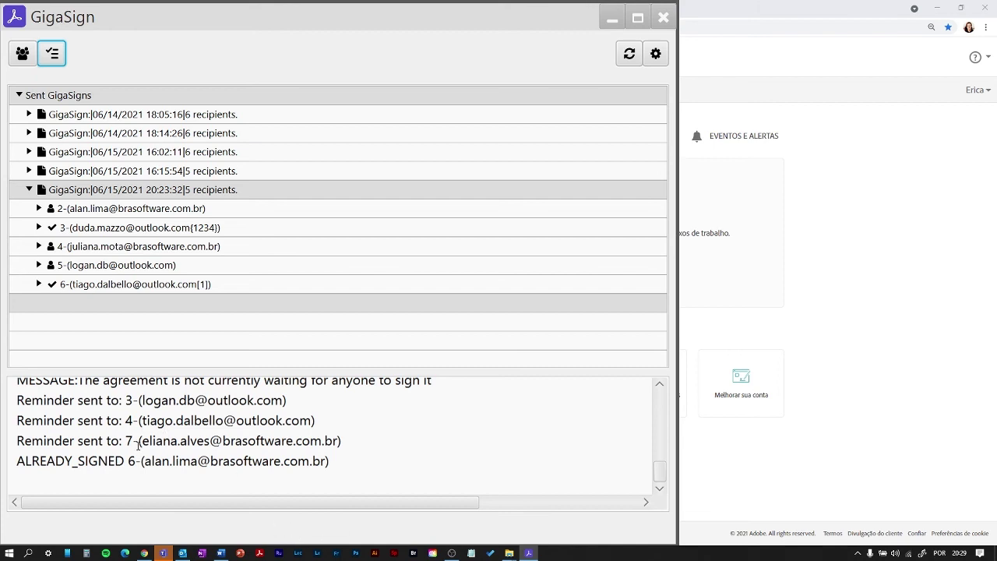
{"action": "left_click_drag", "start_coordinate": [333, 461], "coordinate": [25, 463]}
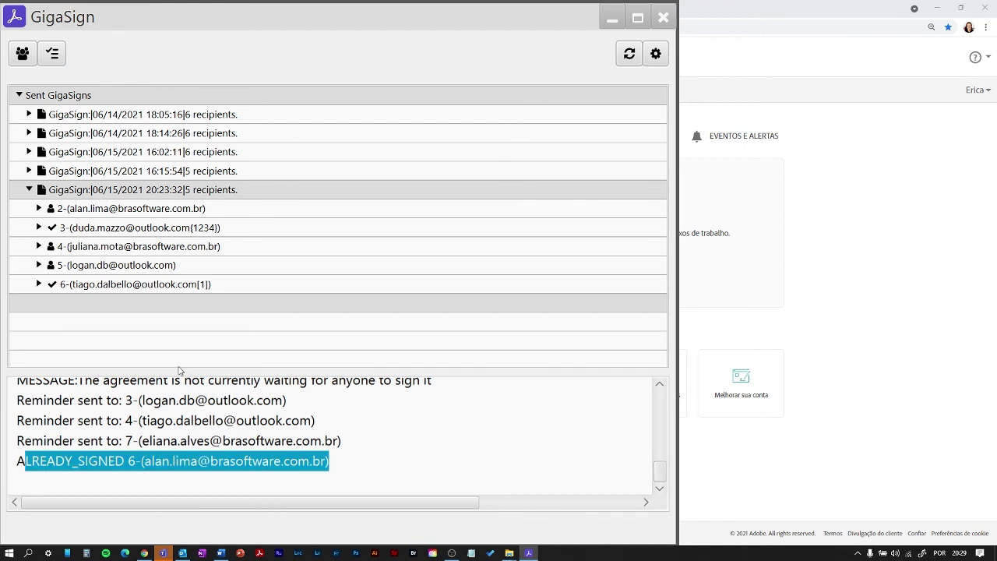
{"action": "key", "text": "alt+Tab"}
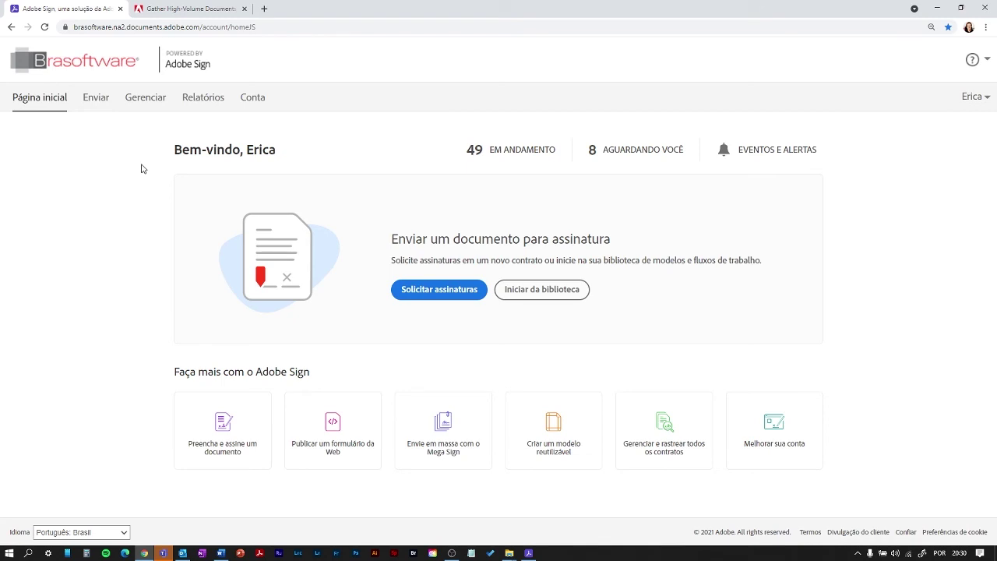
- List the in-progress agreements and send a reminder for the GigaSign 03 contract
{"action": "left_click", "coordinate": [137, 99]}
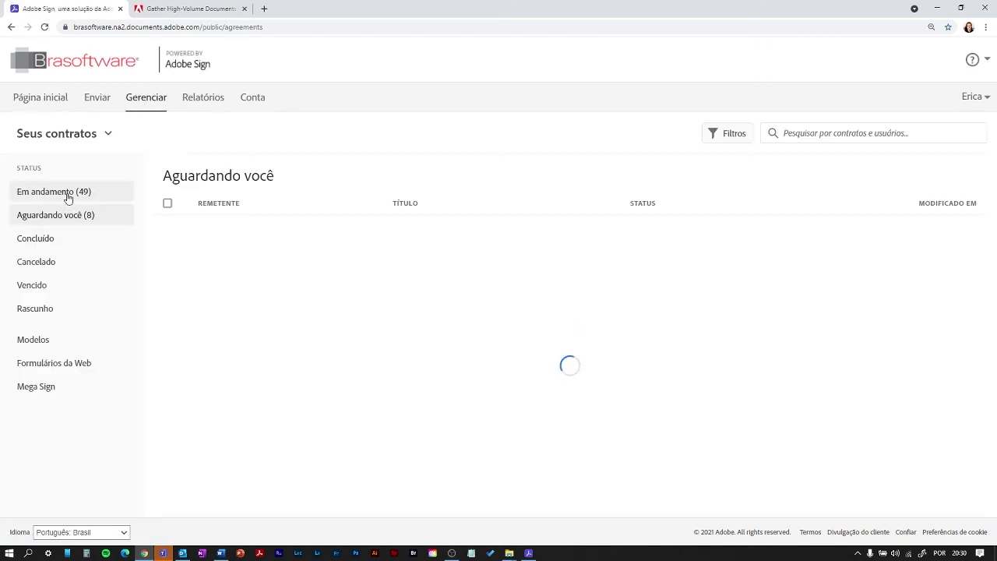
{"action": "left_click", "coordinate": [68, 192]}
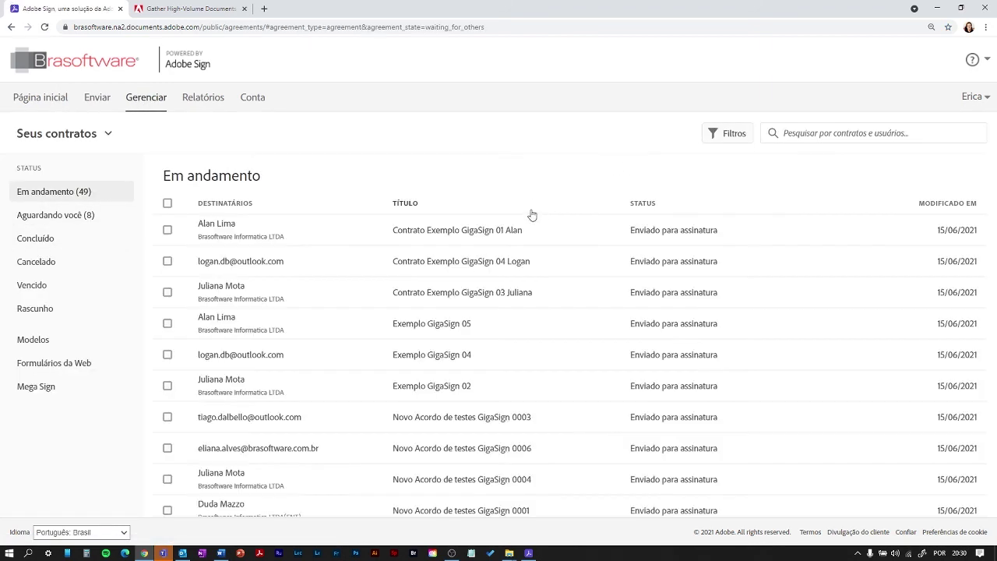
{"action": "left_click", "coordinate": [485, 294]}
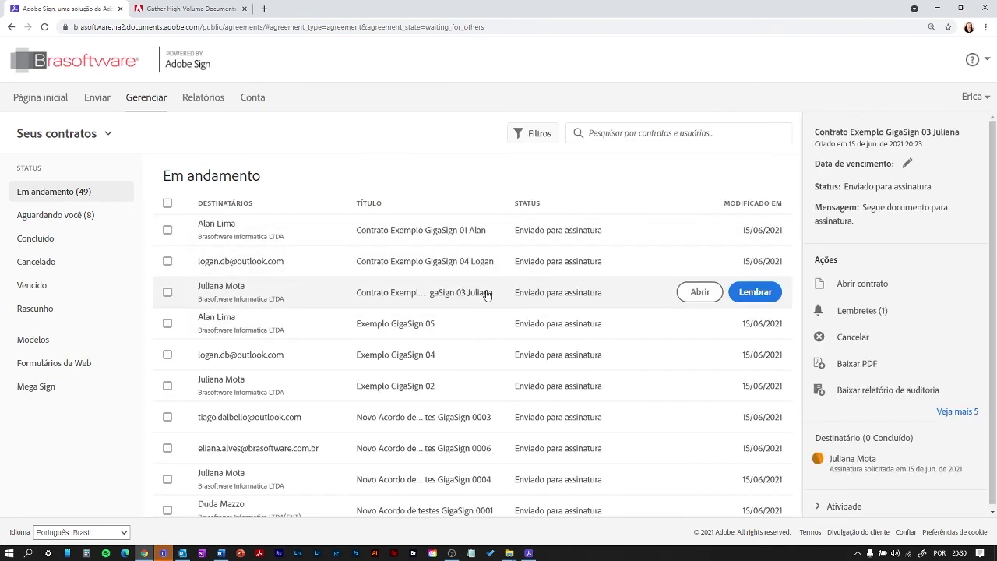
{"action": "left_click", "coordinate": [762, 291]}
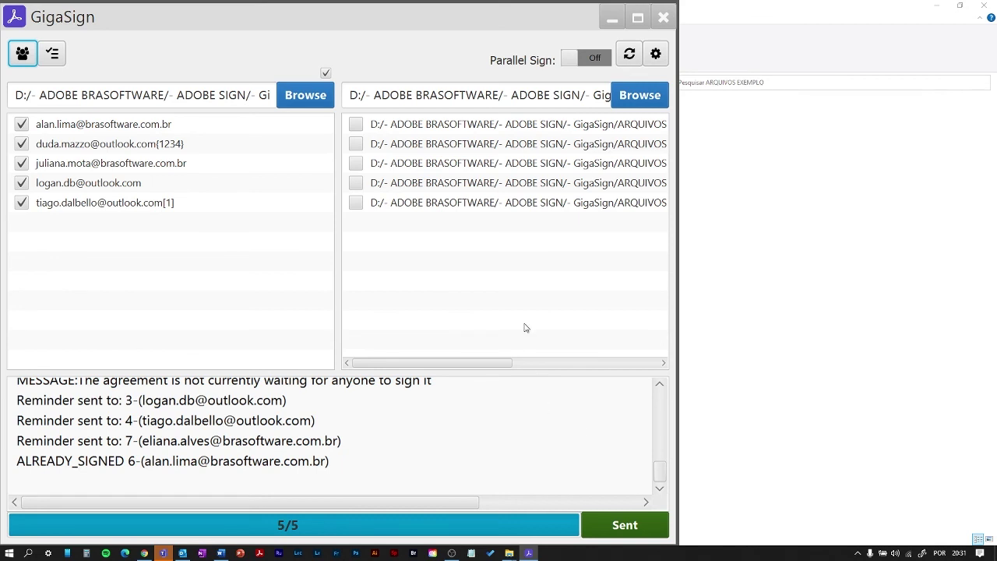
- Reset GigaSign's CSV and folder lists and switch 'File per row in CSV' off in Settings
{"action": "left_click", "coordinate": [630, 54]}
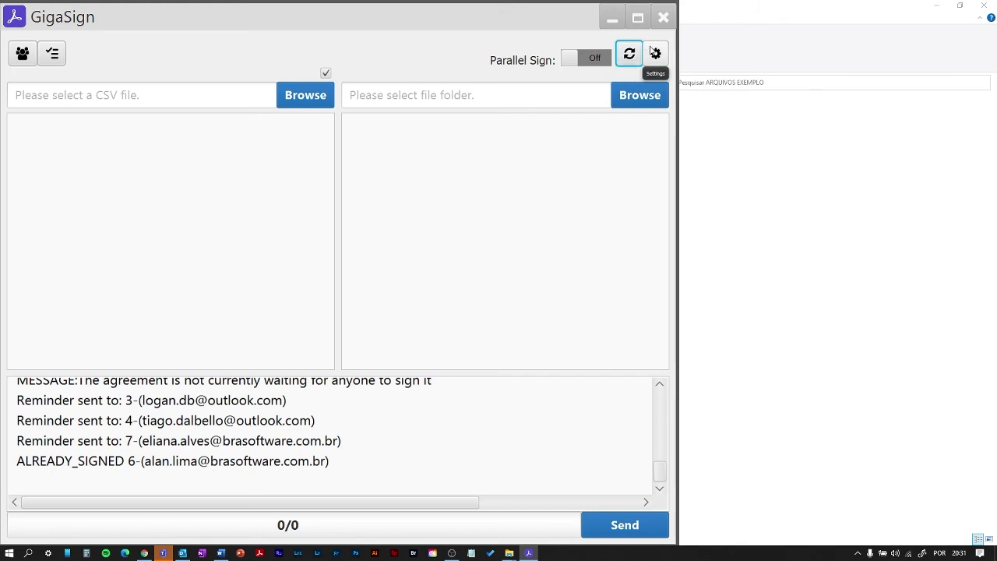
{"action": "left_click", "coordinate": [657, 54]}
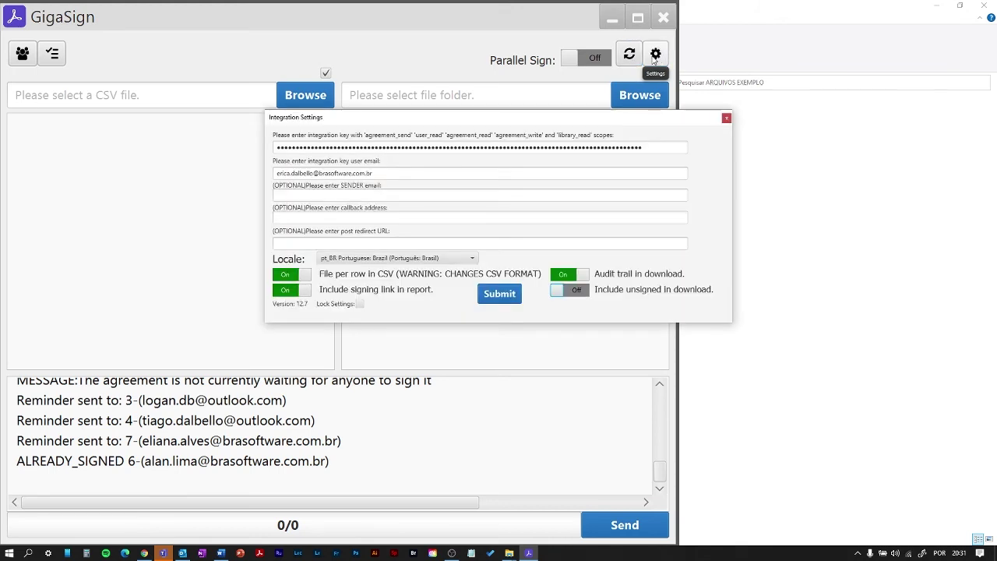
{"action": "left_click", "coordinate": [287, 277]}
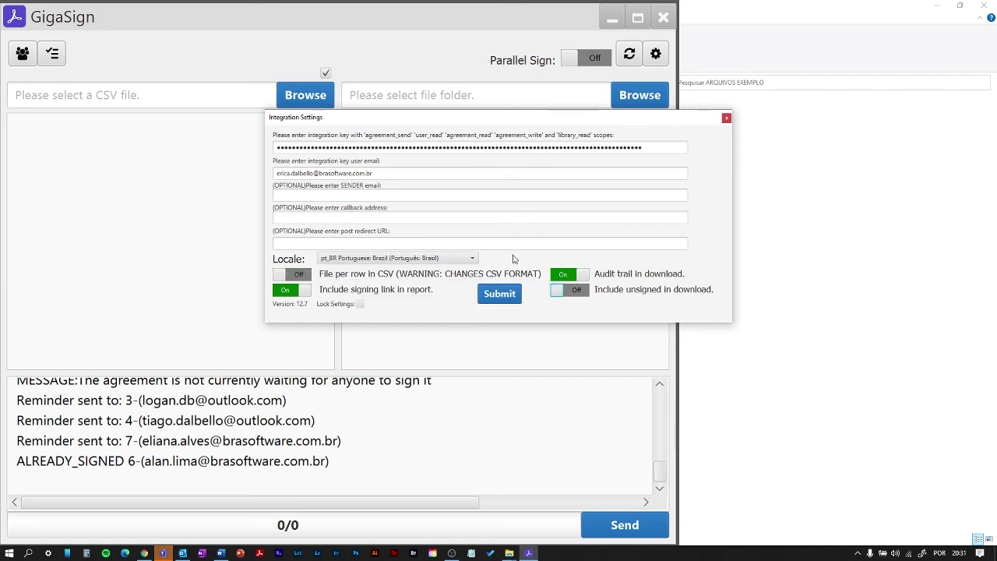
{"action": "left_click", "coordinate": [496, 297]}
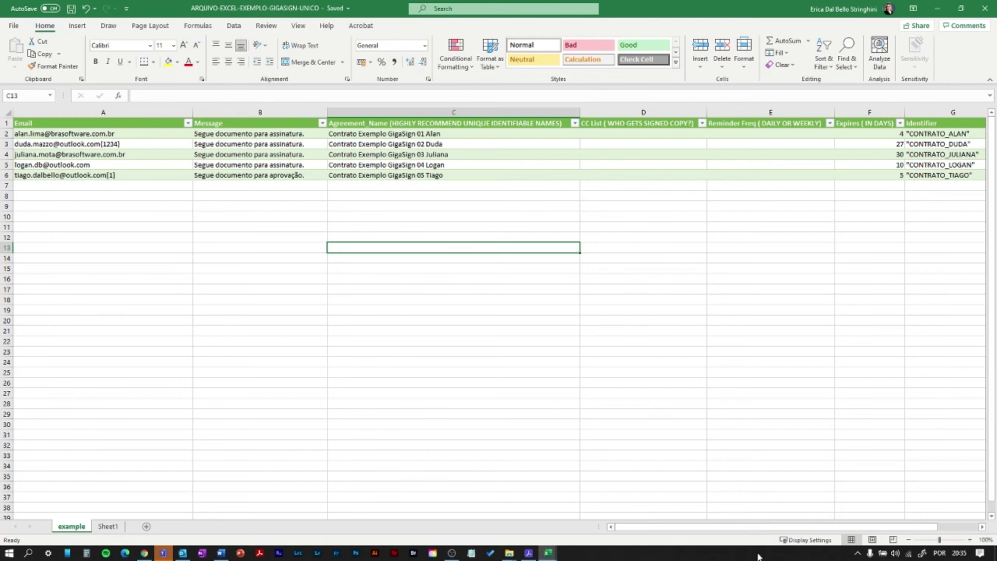
- Clear the Identifier values in cells G2:G6
{"action": "left_click_drag", "start_coordinate": [747, 528], "coordinate": [799, 528]}
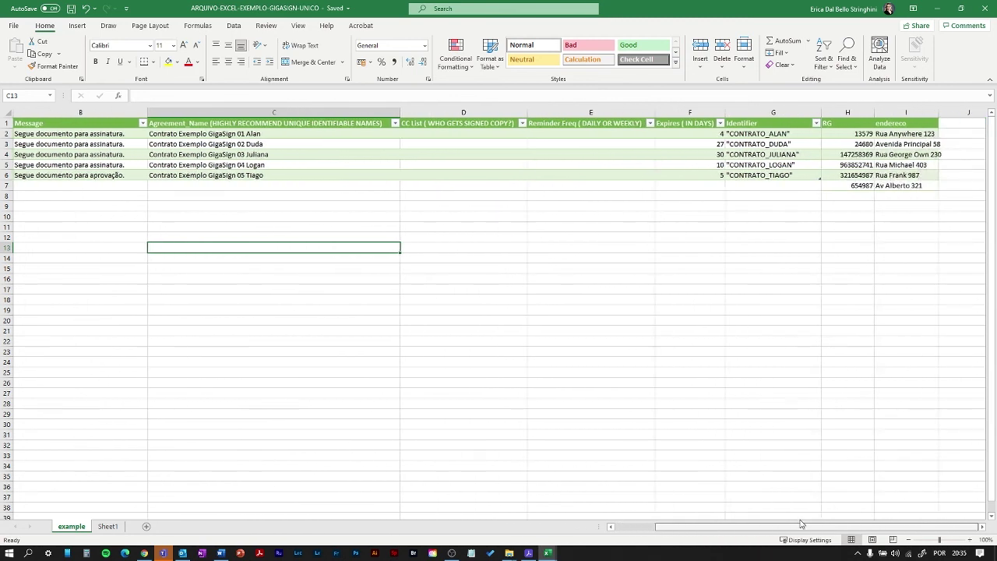
{"action": "left_click", "coordinate": [751, 134]}
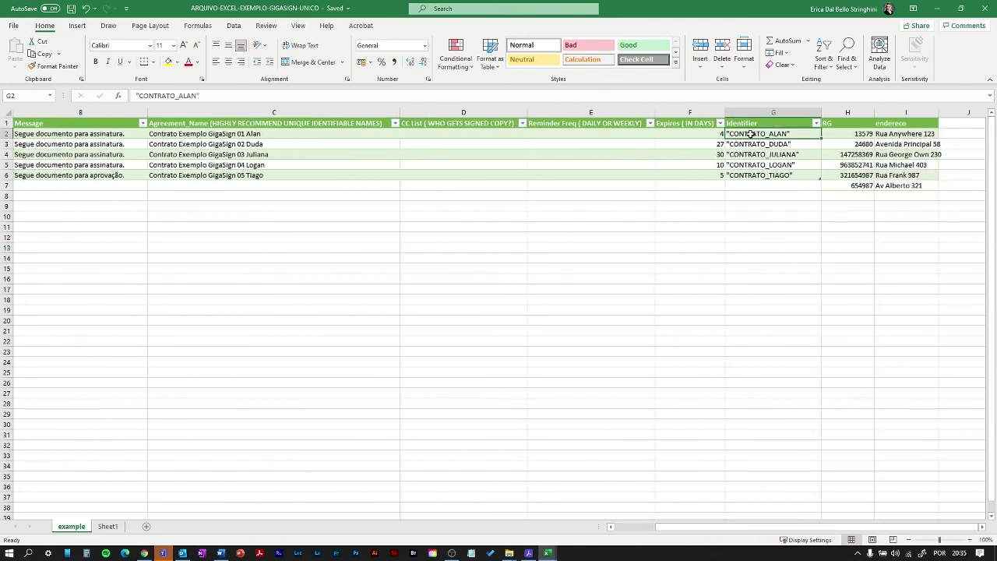
{"action": "left_click", "coordinate": [745, 176], "text": "shift"}
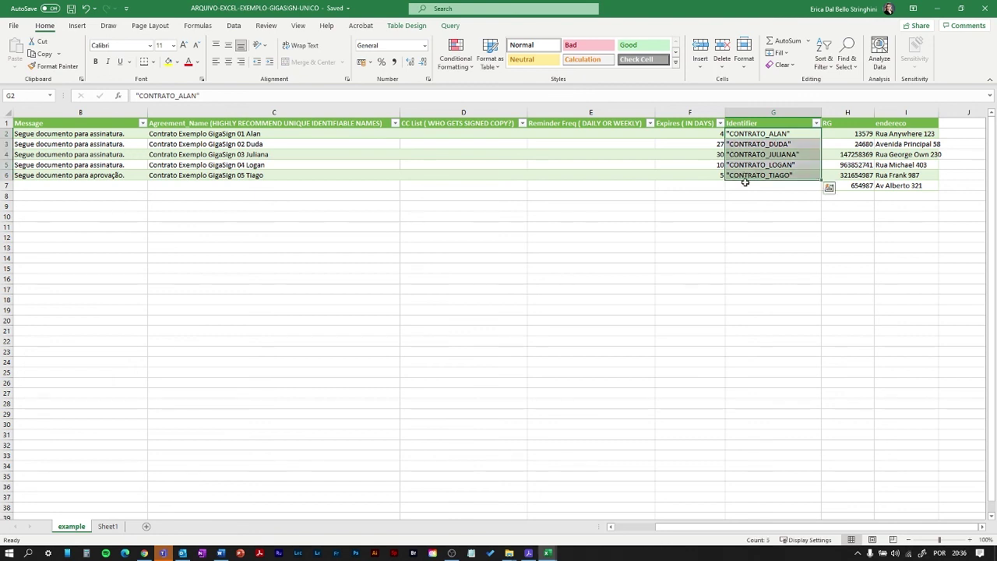
{"action": "key", "text": "Delete"}
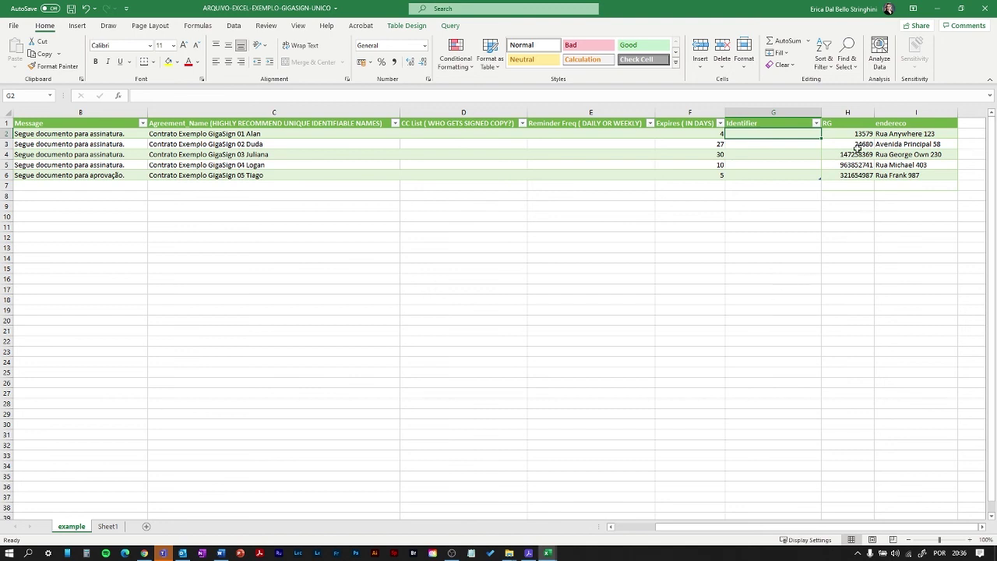
- Check the RG and endereco values in cells H2, I2 and H3
{"action": "left_click", "coordinate": [838, 137]}
{"action": "left_click", "coordinate": [890, 136]}
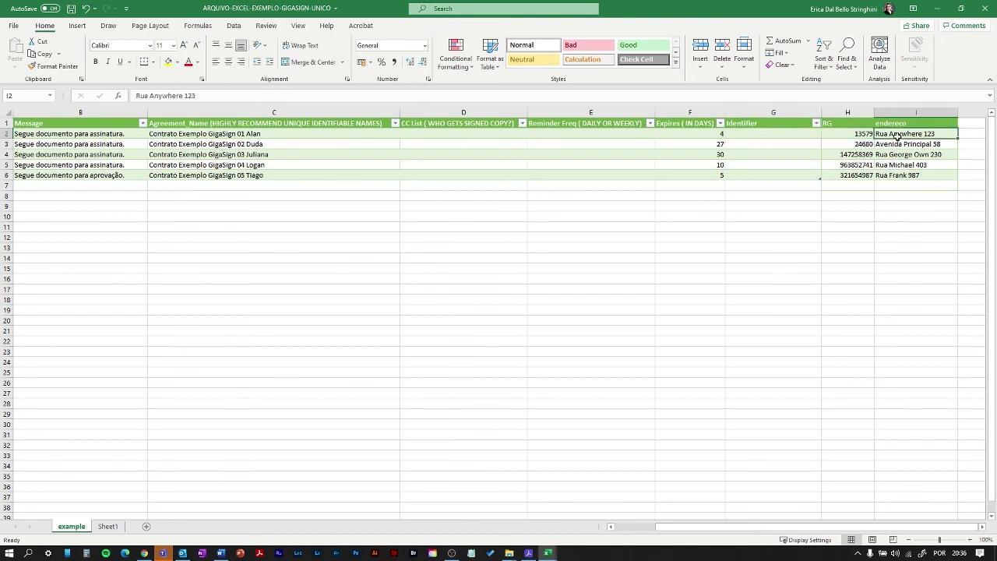
{"action": "left_click", "coordinate": [847, 147]}
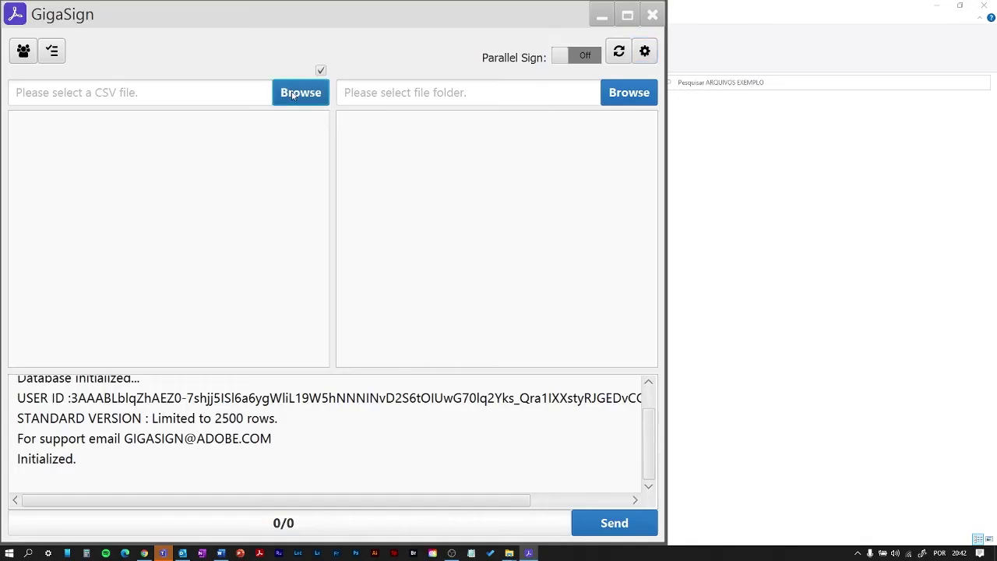
- Load the recipients CSV from the ARQUIVOS EXEMPLO folder
{"action": "left_click", "coordinate": [298, 91]}
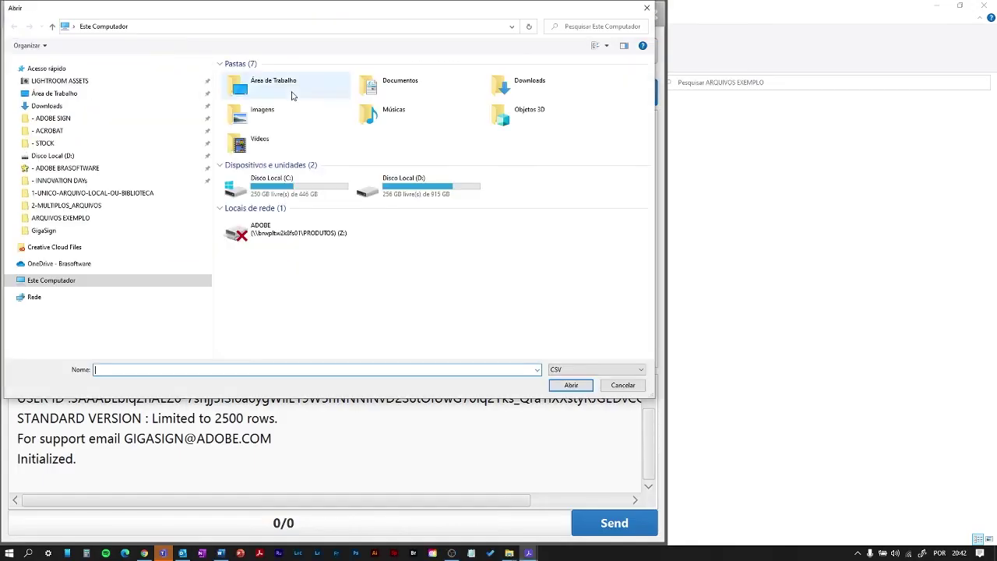
{"action": "left_click", "coordinate": [85, 217]}
{"action": "left_click", "coordinate": [571, 384]}
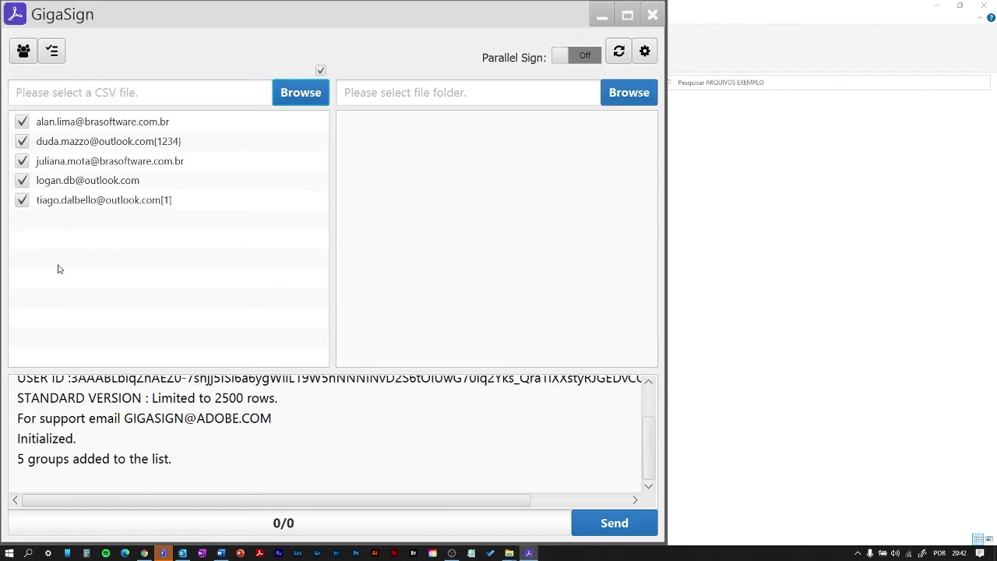
- Pick the [exemplo]_basico_megasign_gigasign library template and send the agreements to all five recipients
{"action": "left_click", "coordinate": [625, 93]}
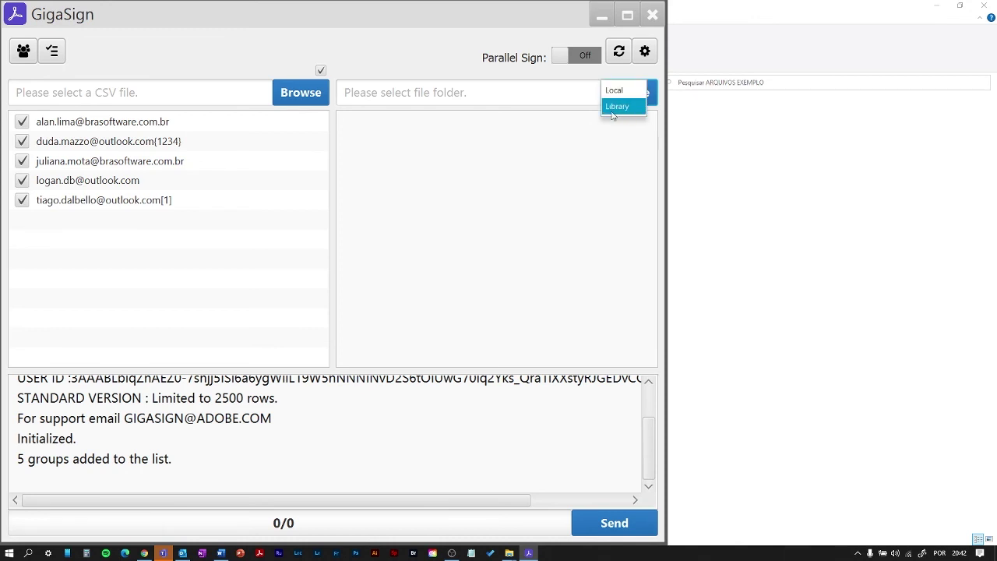
{"action": "left_click", "coordinate": [619, 109]}
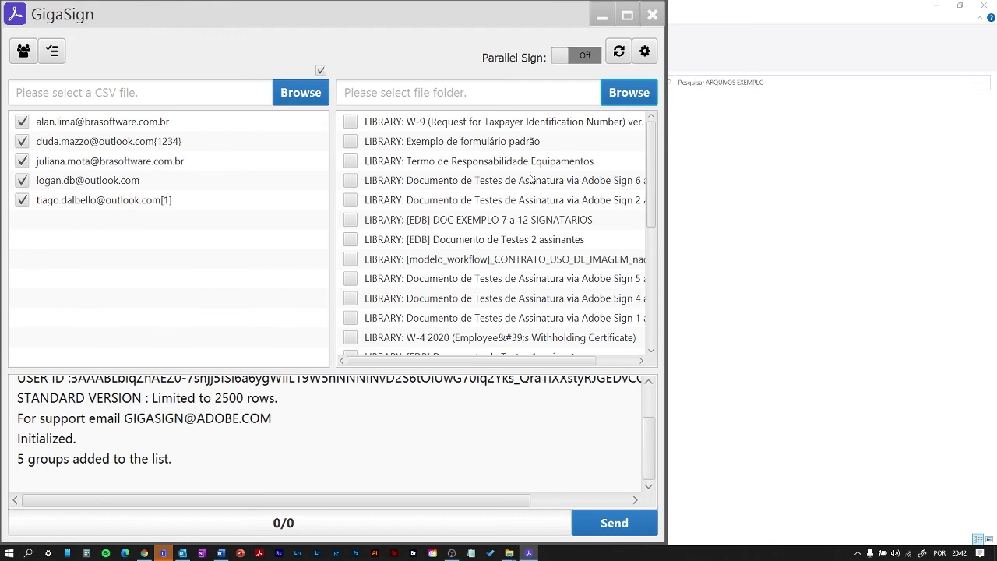
{"action": "scroll", "coordinate": [531, 179], "scroll_direction": "down", "scroll_amount": 4}
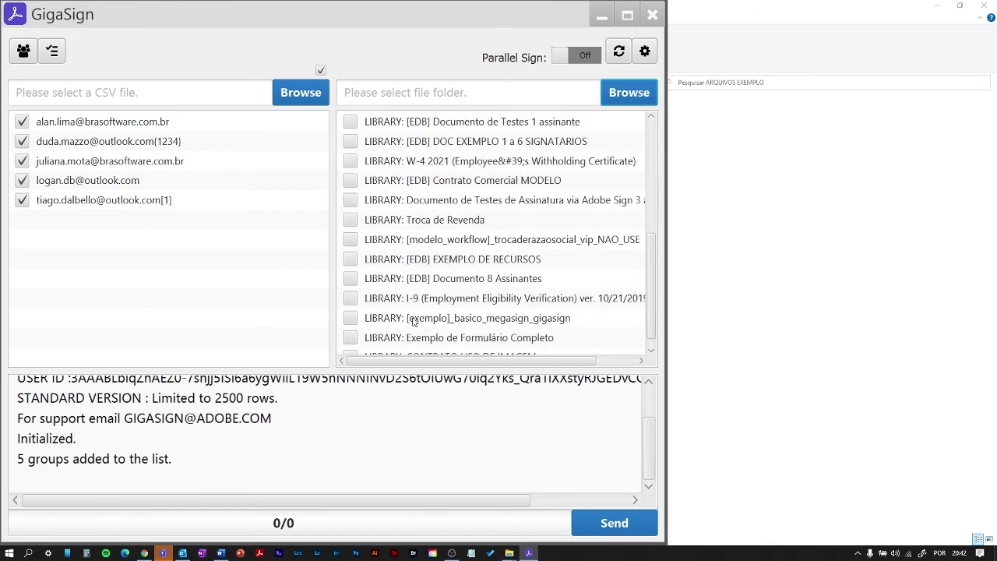
{"action": "left_click", "coordinate": [356, 319]}
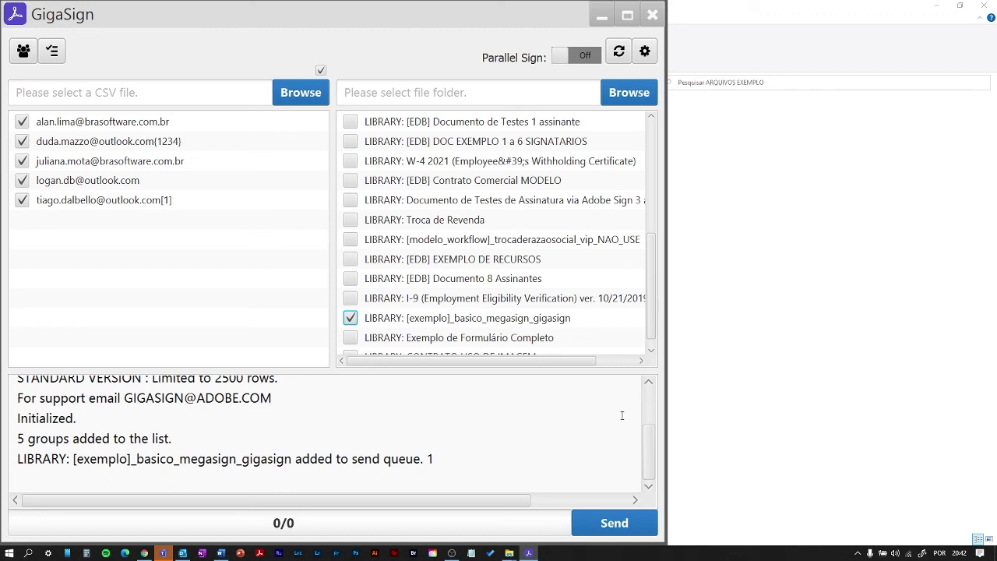
{"action": "left_click", "coordinate": [614, 523]}
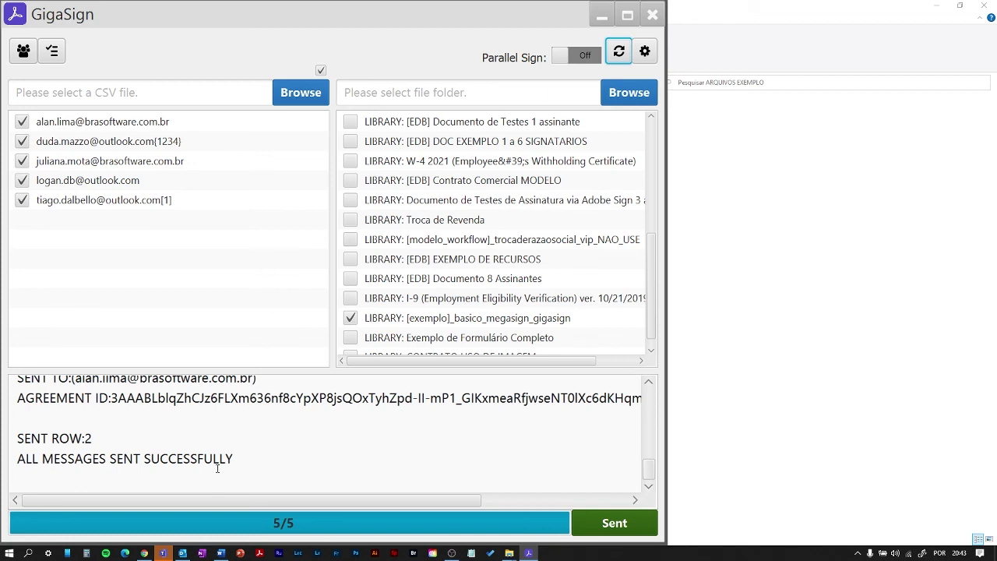
- Open the 20:43 acceptance email in Outlook and follow its 'Revisar e aceitar' link
{"action": "left_click", "coordinate": [185, 555]}
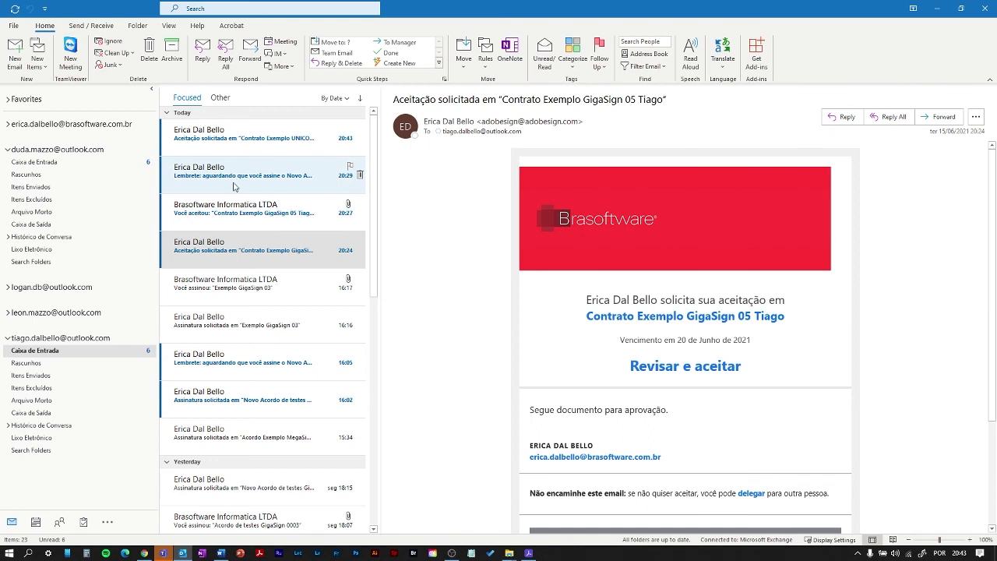
{"action": "left_click", "coordinate": [224, 134]}
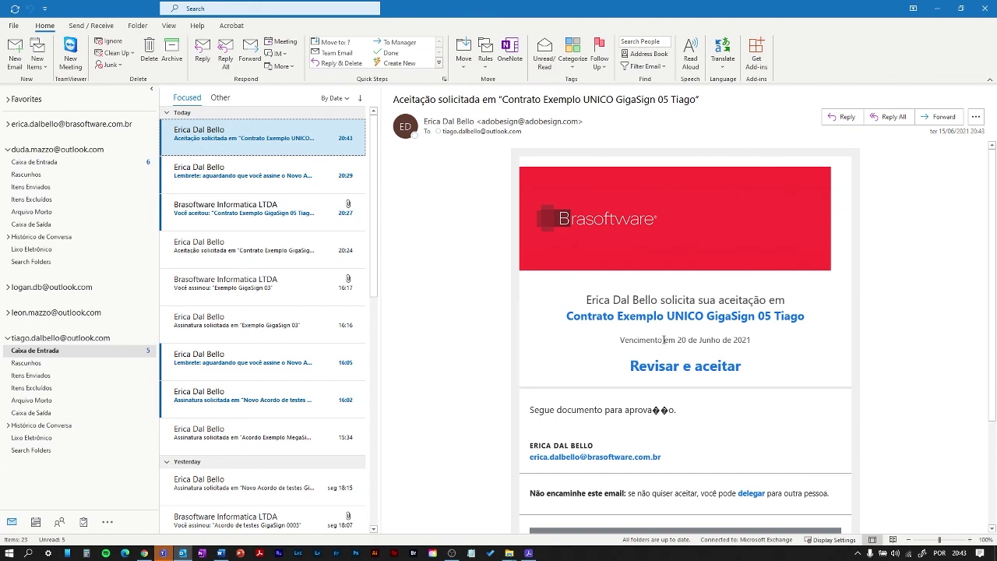
{"action": "left_click", "coordinate": [634, 370]}
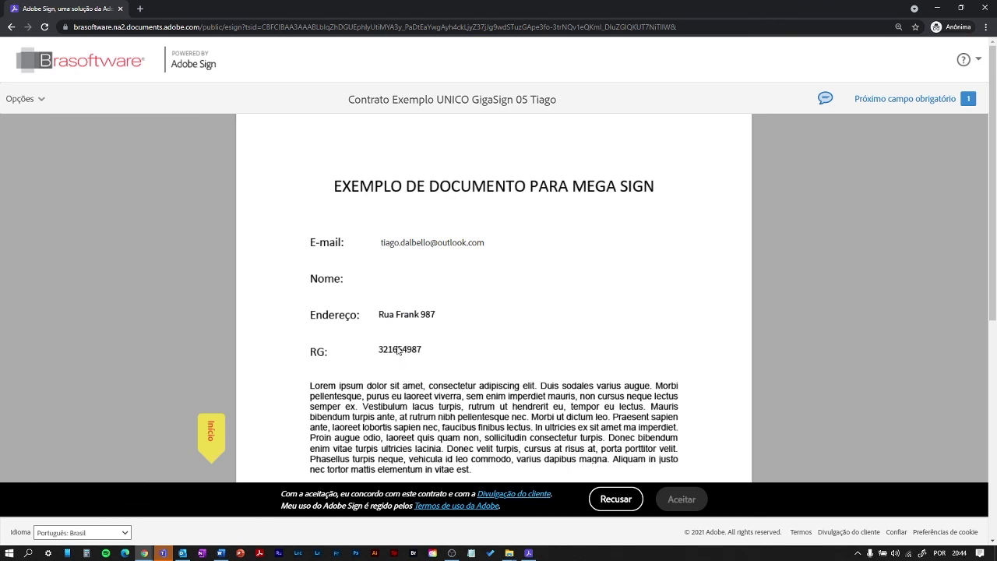
- Fill the required signature field with the signer's typed name and apply it
{"action": "scroll", "coordinate": [490, 335], "scroll_direction": "down", "scroll_amount": 1}
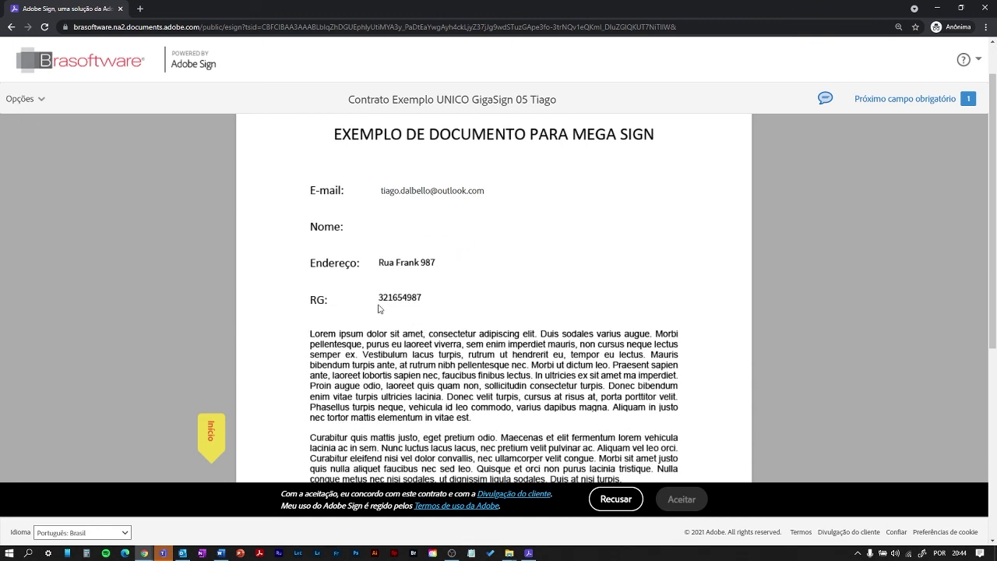
{"action": "scroll", "coordinate": [409, 304], "scroll_direction": "down", "scroll_amount": 5}
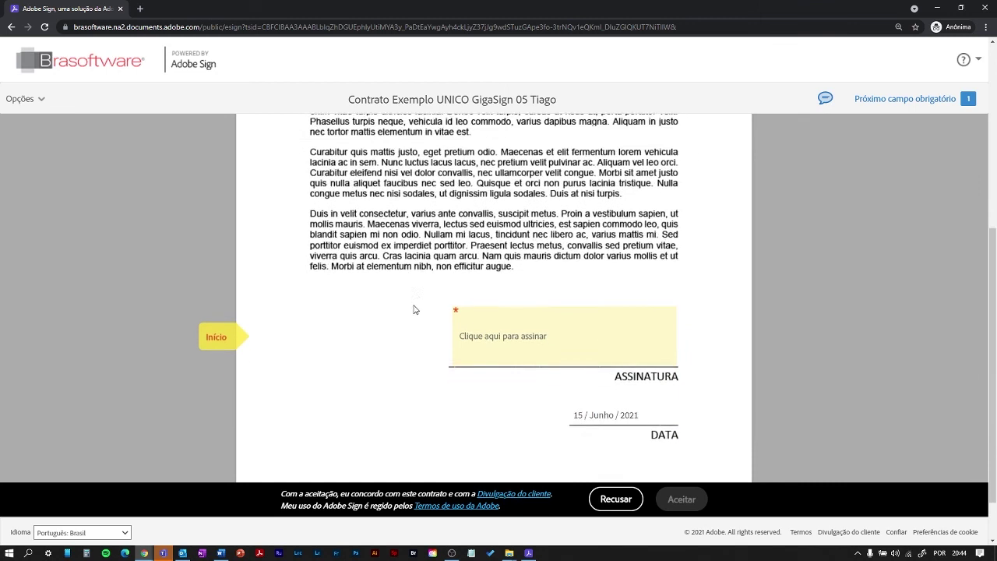
{"action": "left_click", "coordinate": [498, 313]}
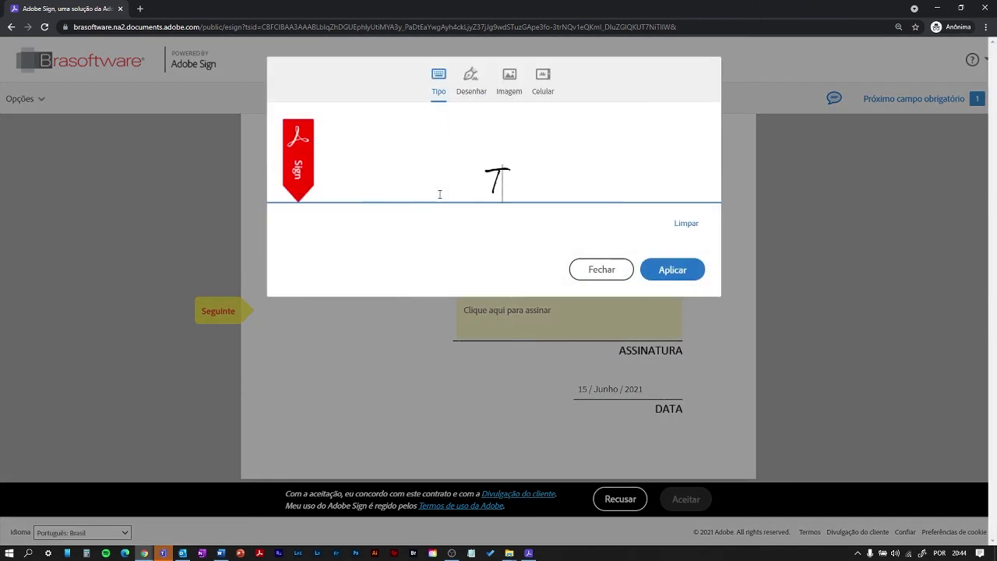
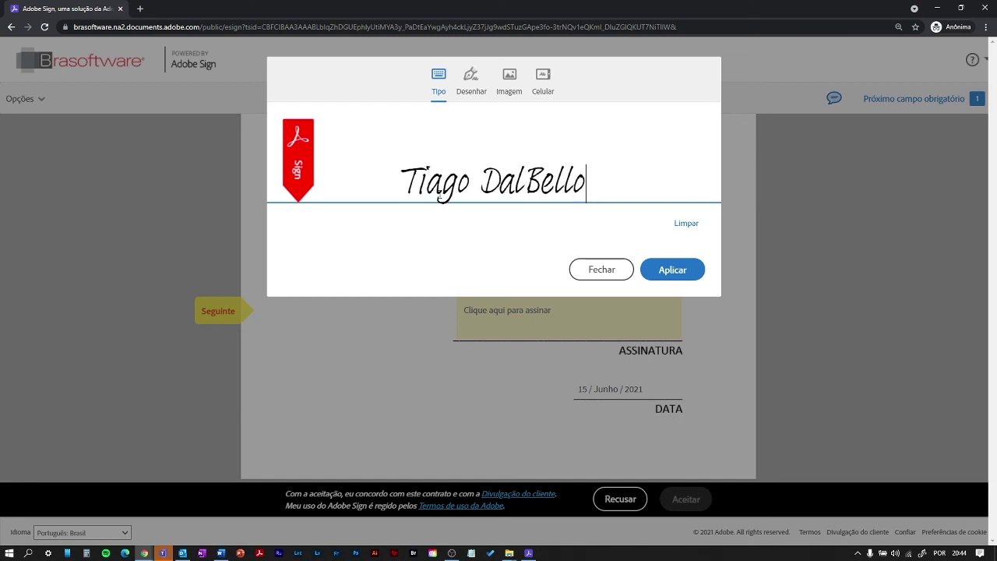
{"action": "left_click", "coordinate": [659, 270]}
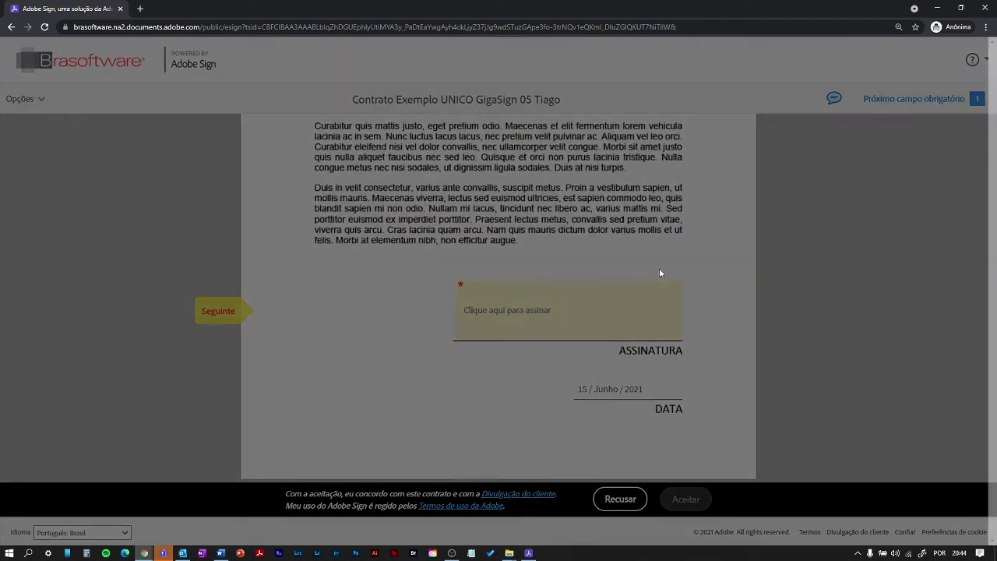
- Set a custom signing reason 'Concordo com os termos desse contrato' and confirm
{"action": "left_click", "coordinate": [585, 268]}
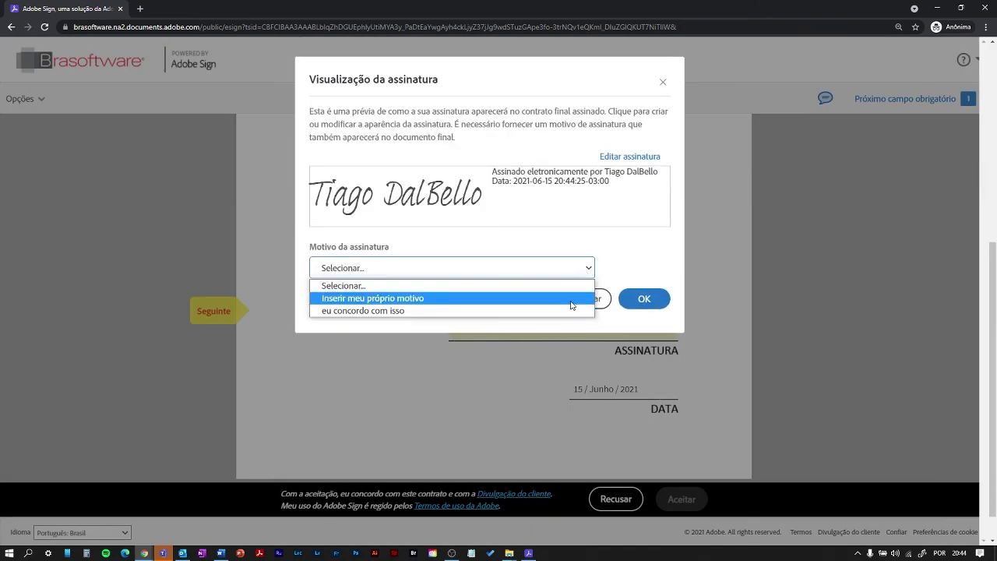
{"action": "left_click", "coordinate": [572, 300]}
{"action": "left_click", "coordinate": [465, 274]}
{"action": "type", "text": "Con"}
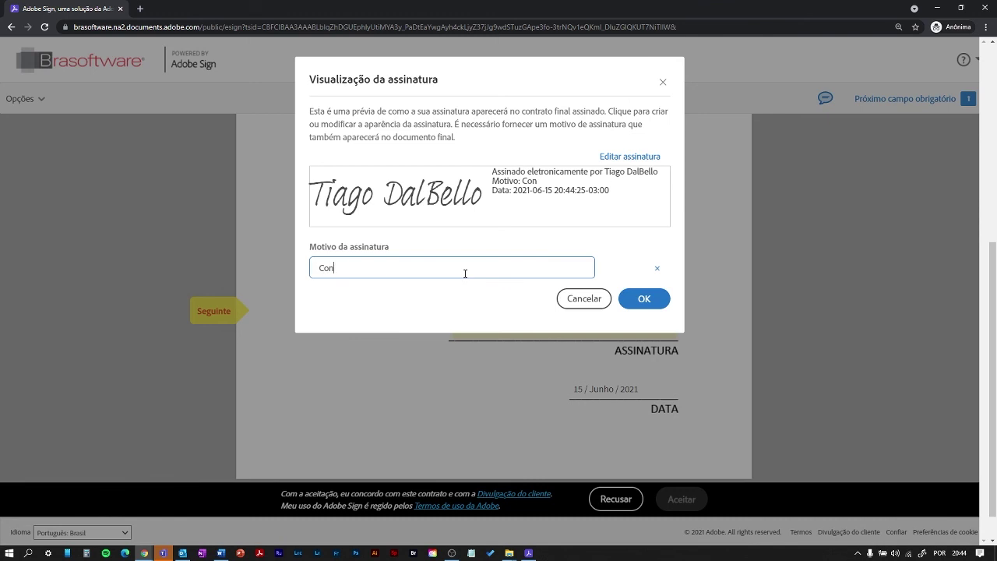
{"action": "type", "text": "cordo oom os termos desse contrato"}
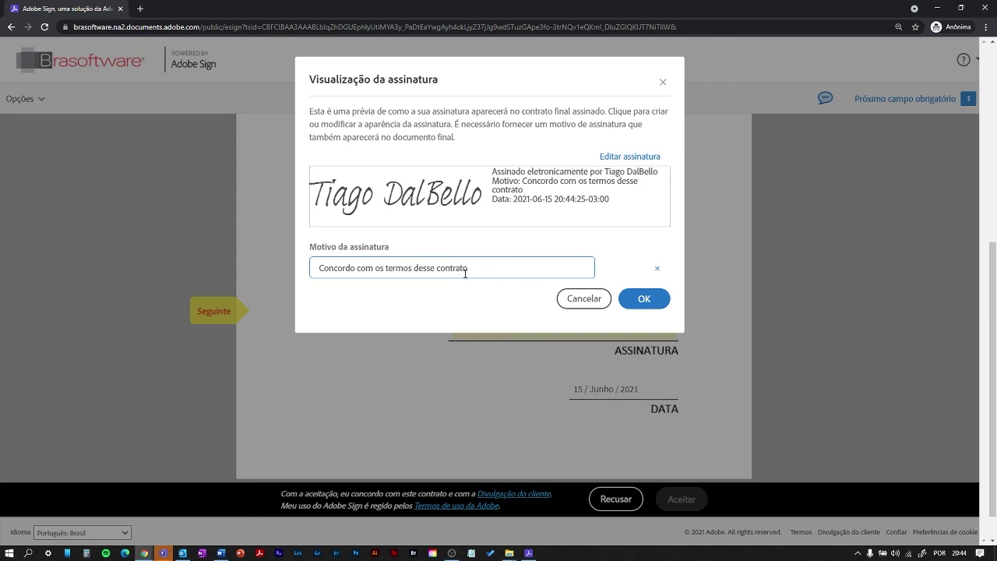
{"action": "left_click", "coordinate": [658, 302]}
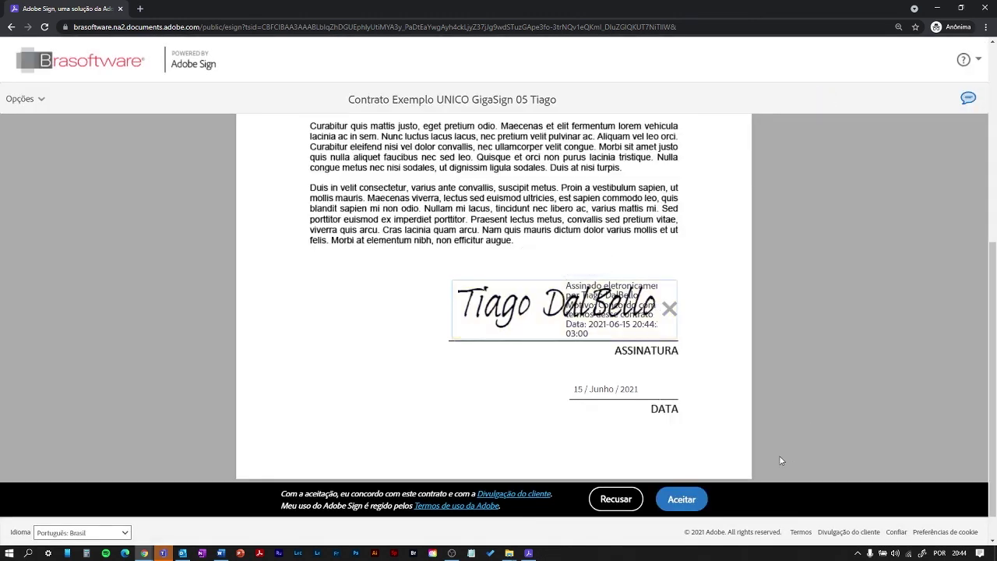
- Accept the signed contract, close the signing page and return to the inbox
{"action": "scroll", "coordinate": [733, 454], "scroll_direction": "up", "scroll_amount": 1}
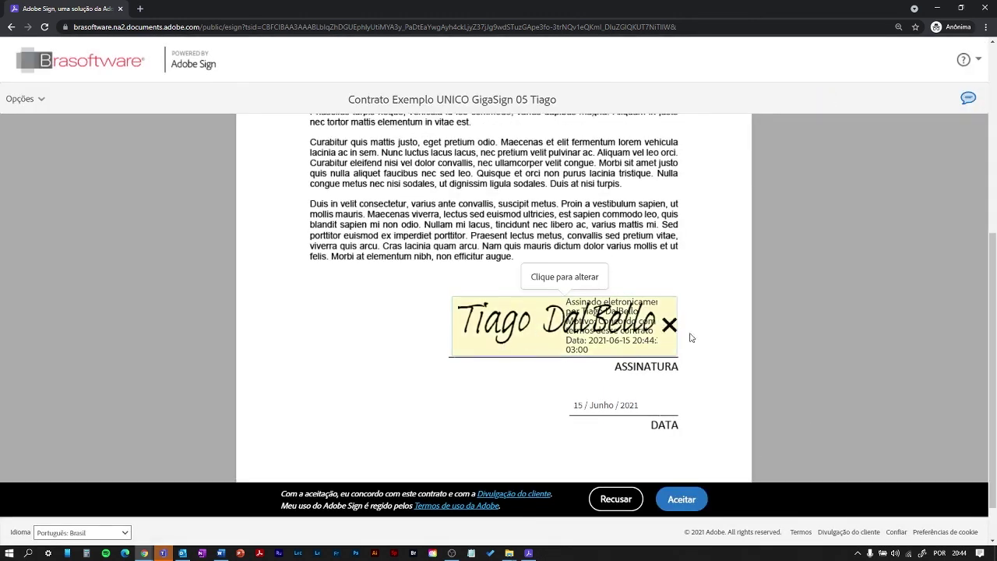
{"action": "left_click", "coordinate": [682, 501]}
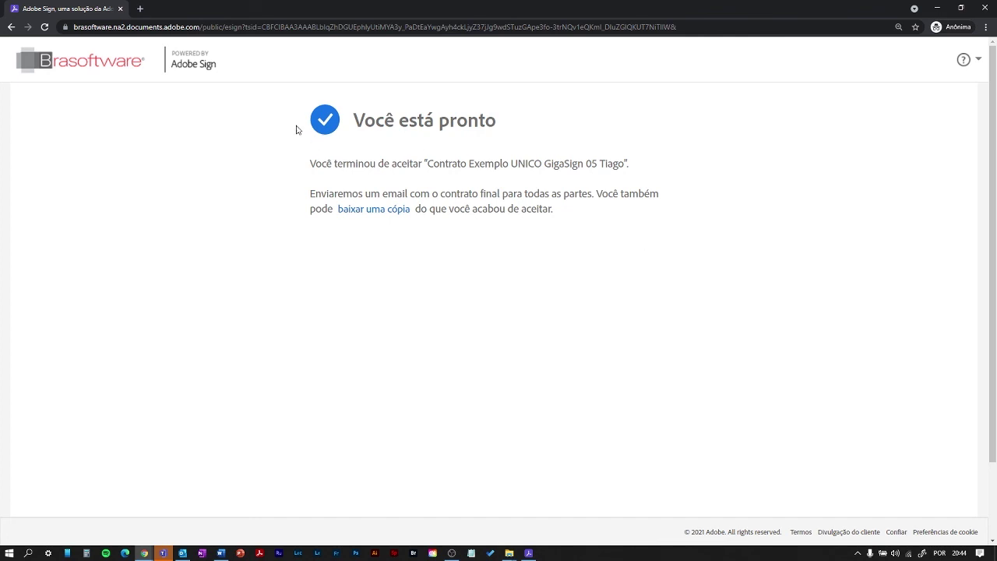
{"action": "left_click", "coordinate": [120, 8]}
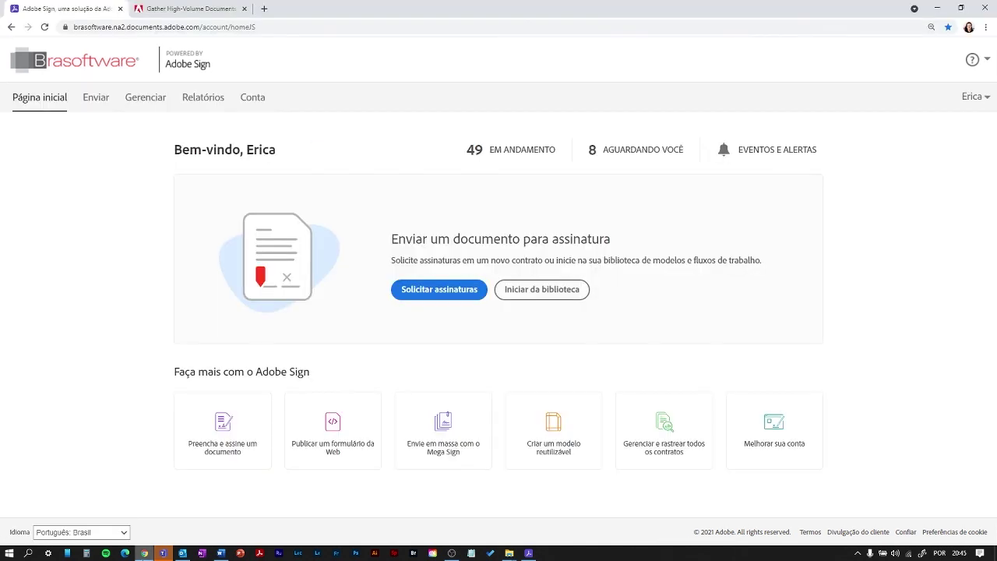
{"action": "left_click", "coordinate": [181, 553]}
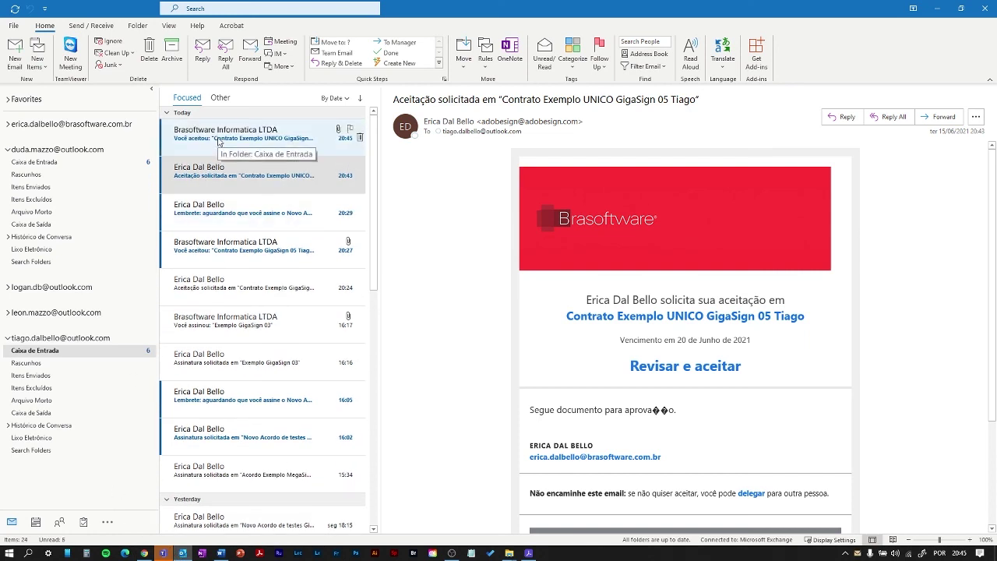
- Open the 'Você aceitou' email's signed PDF attachment in Adobe Acrobat
{"action": "left_click", "coordinate": [219, 139]}
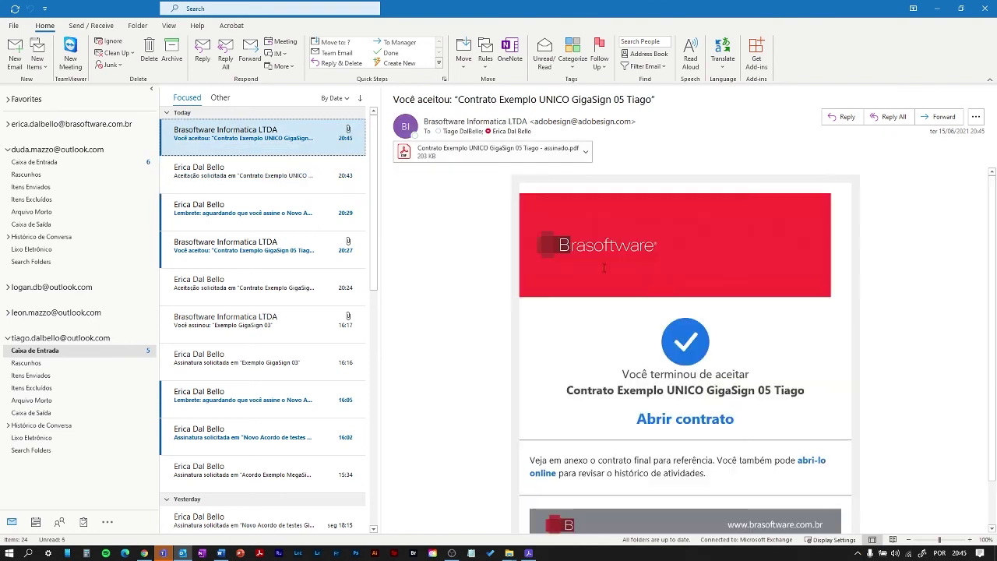
{"action": "left_click", "coordinate": [585, 152]}
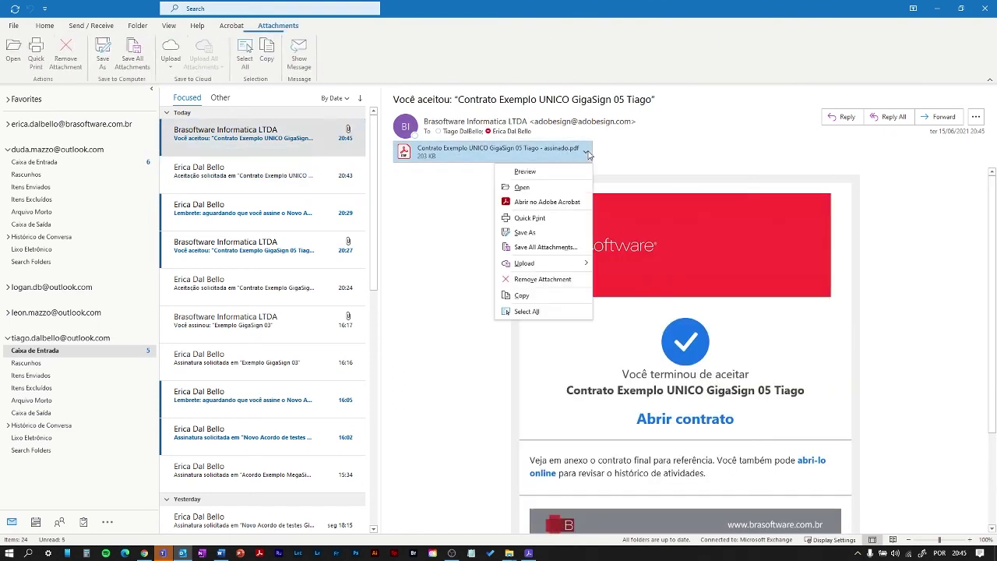
{"action": "left_click", "coordinate": [561, 202]}
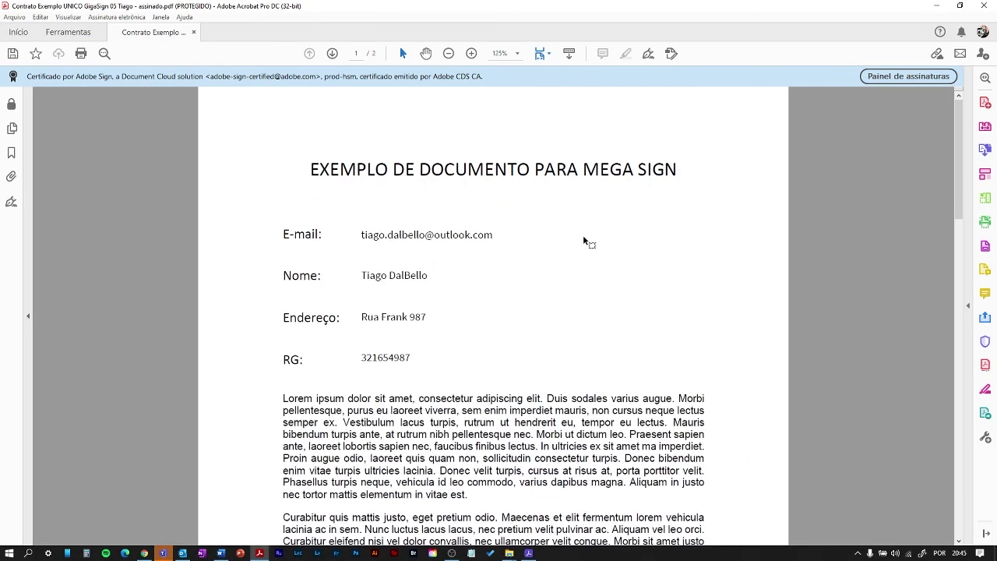
- Scroll the signed PDF to page 2's Relatório de auditoria final
{"action": "scroll", "coordinate": [585, 240], "scroll_direction": "down", "scroll_amount": 5}
{"action": "scroll", "coordinate": [586, 254], "scroll_direction": "down", "scroll_amount": 15}
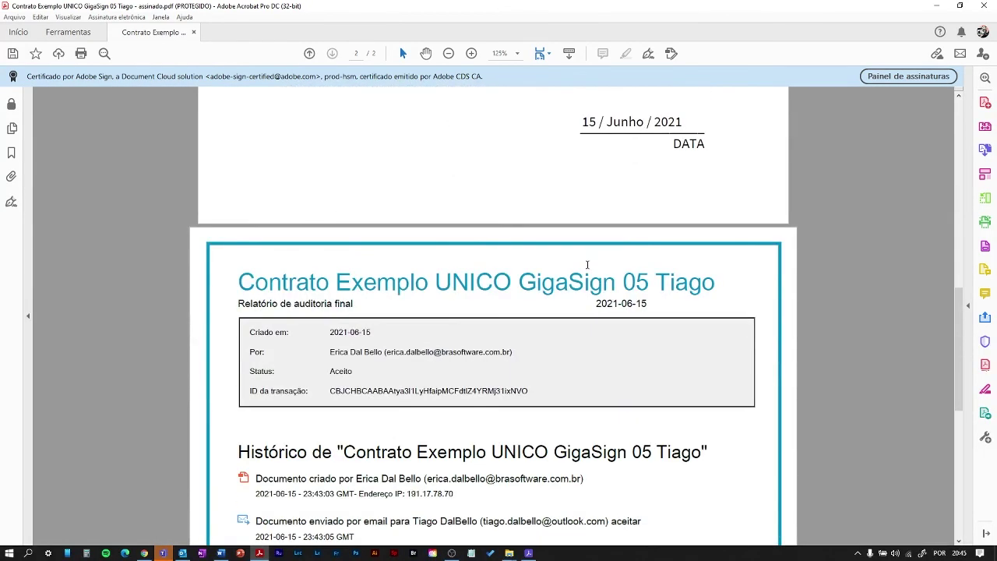
{"action": "scroll", "coordinate": [586, 264], "scroll_direction": "down", "scroll_amount": 1}
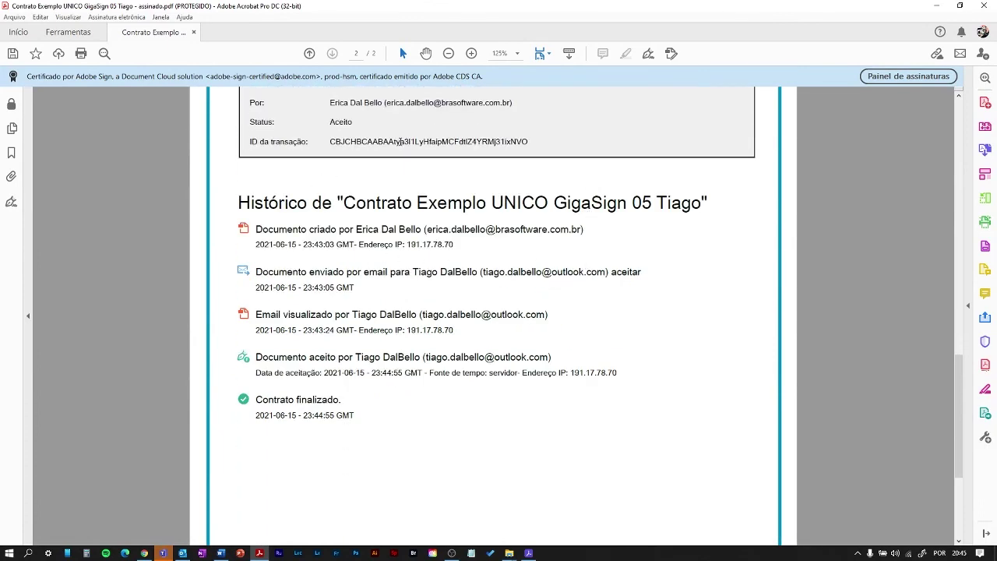
{"action": "scroll", "coordinate": [589, 427], "scroll_direction": "up", "scroll_amount": 14}
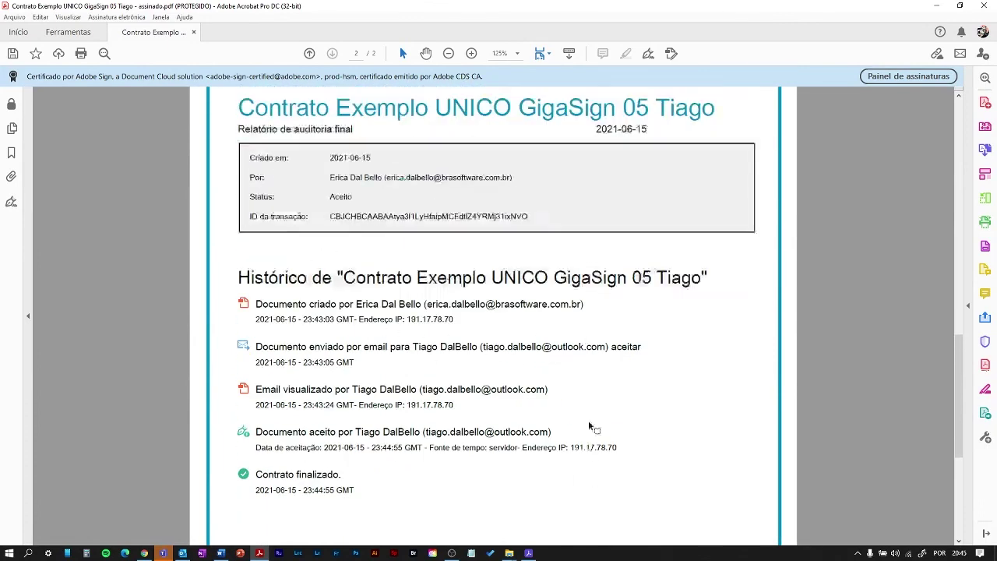